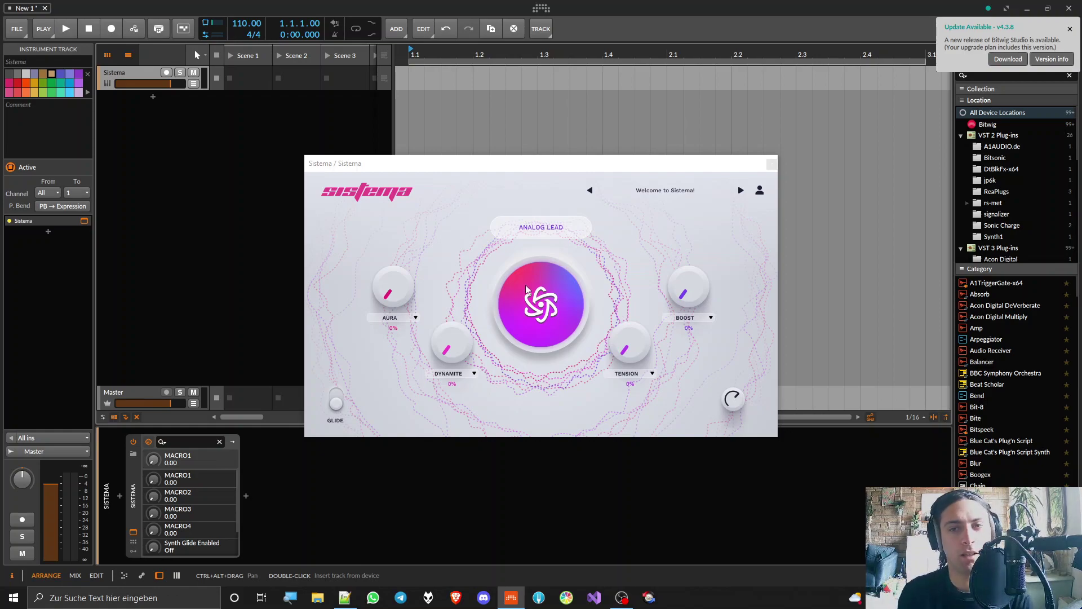
View the sound engine's category and character options, and arm the Sistema track for recording.
{"action": "left_click", "coordinate": [540, 227]}
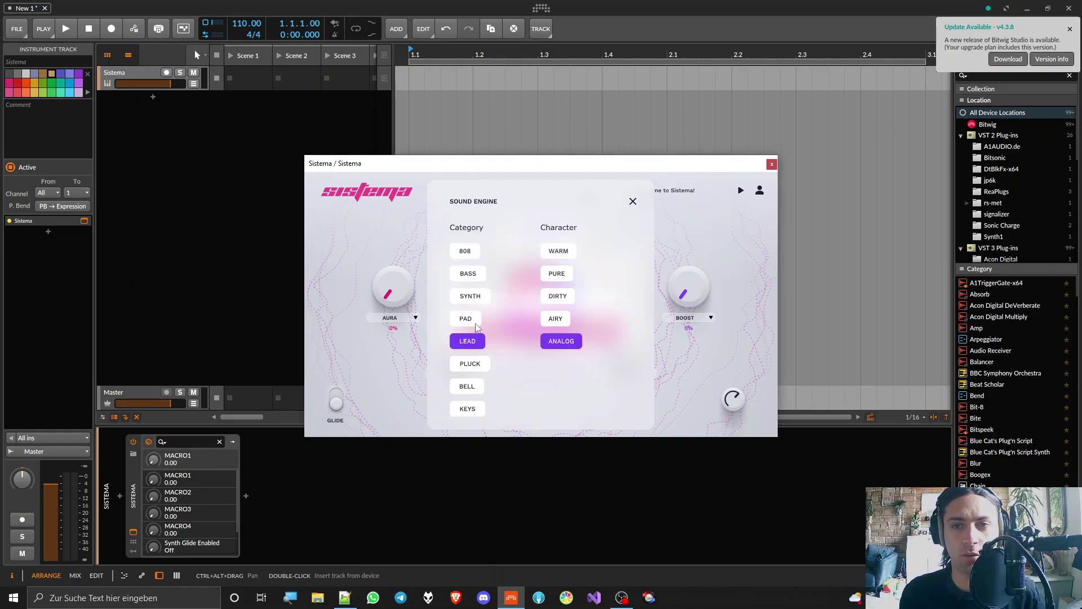
{"action": "left_click", "coordinate": [632, 203]}
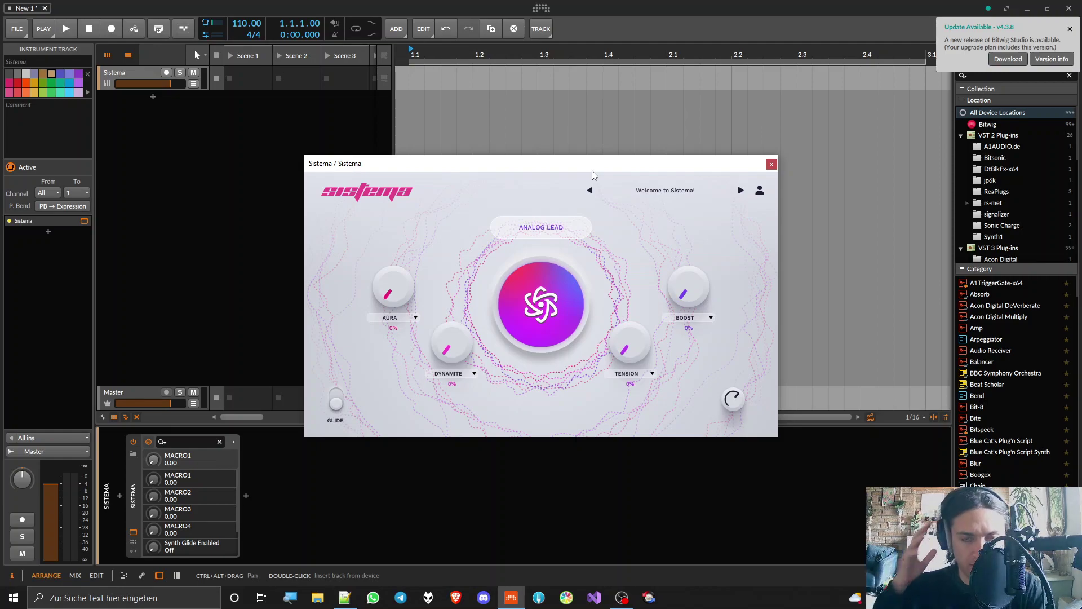
{"action": "left_click", "coordinate": [166, 72]}
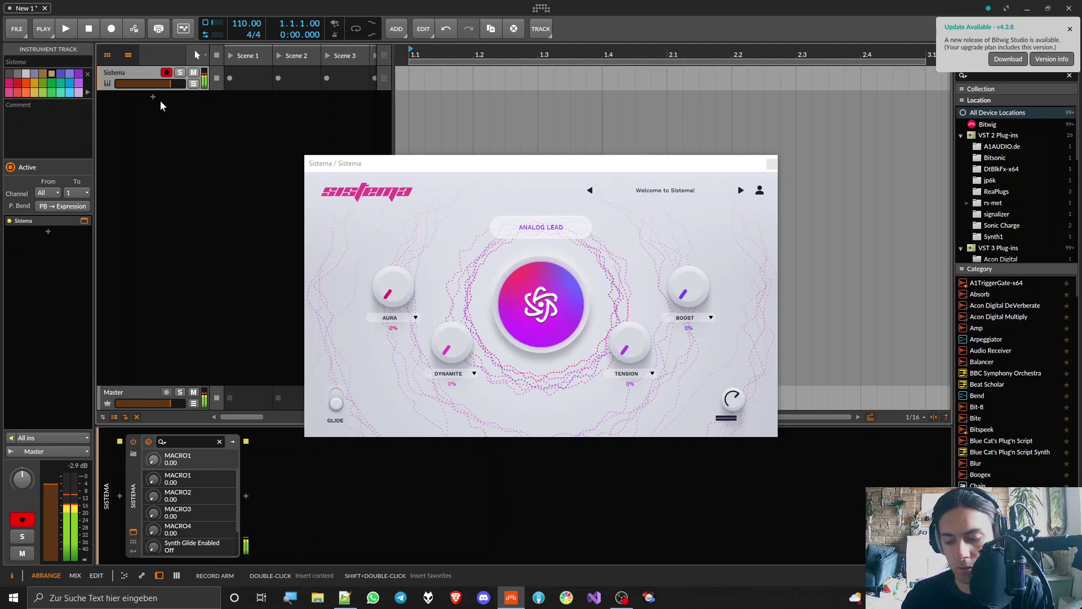
{"action": "key", "text": "Right"}
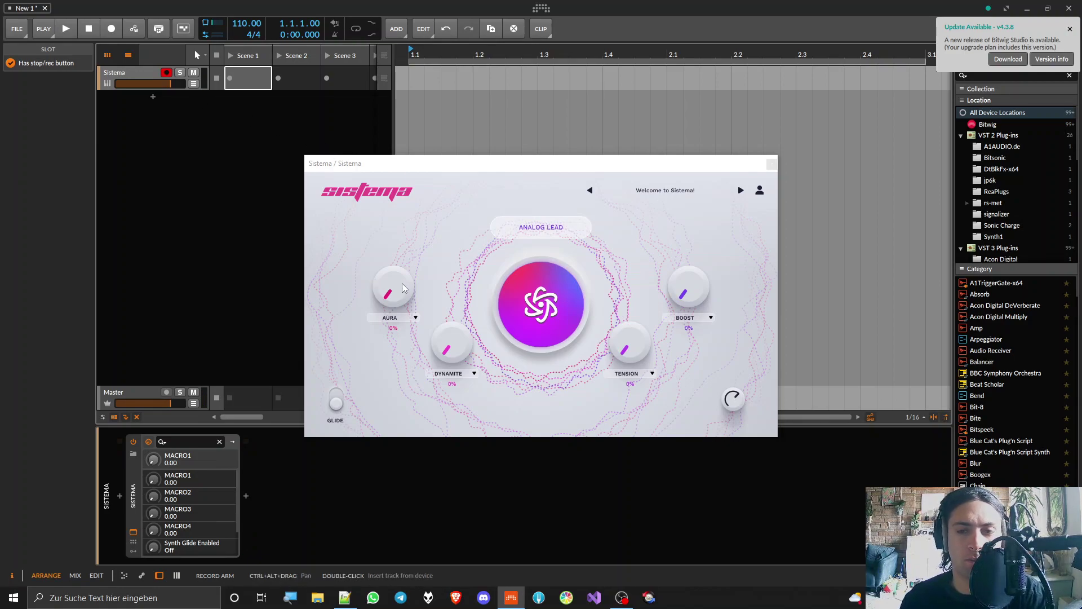
Audition the first effect slot with Aura swept to 100% and 64%, and with Darkness at about 75%.
{"action": "mouse_move", "coordinate": [398, 290]}
{"action": "left_mouse_down"}
{"action": "mouse_move", "coordinate": [397, 157]}
{"action": "mouse_move", "coordinate": [409, 304]}
{"action": "left_mouse_up"}
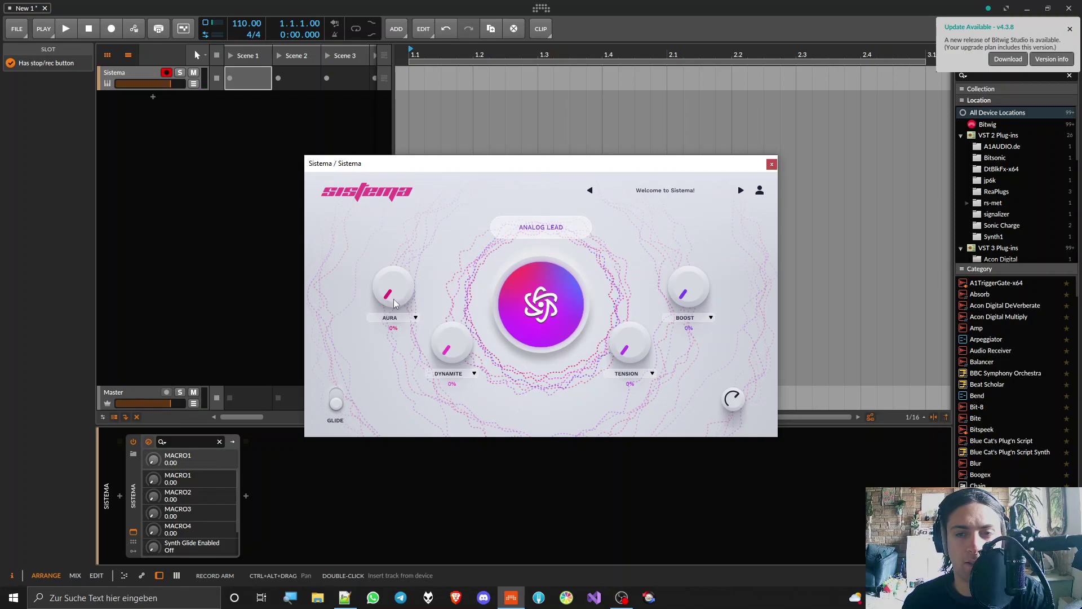
{"action": "left_click_drag", "start_coordinate": [395, 297], "coordinate": [389, 152]}
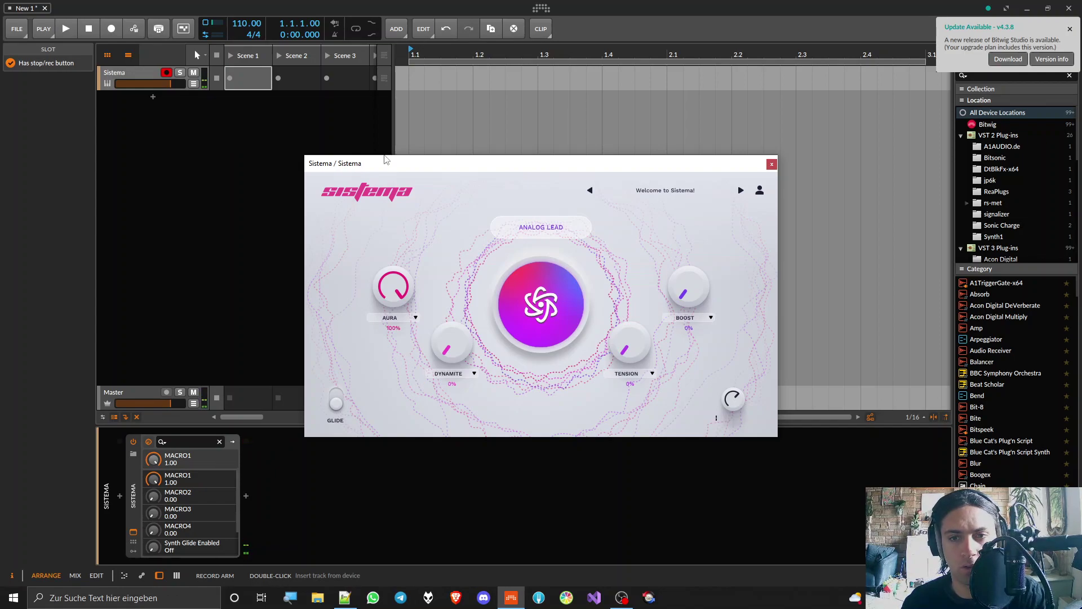
{"action": "left_click_drag", "start_coordinate": [396, 288], "coordinate": [396, 314]}
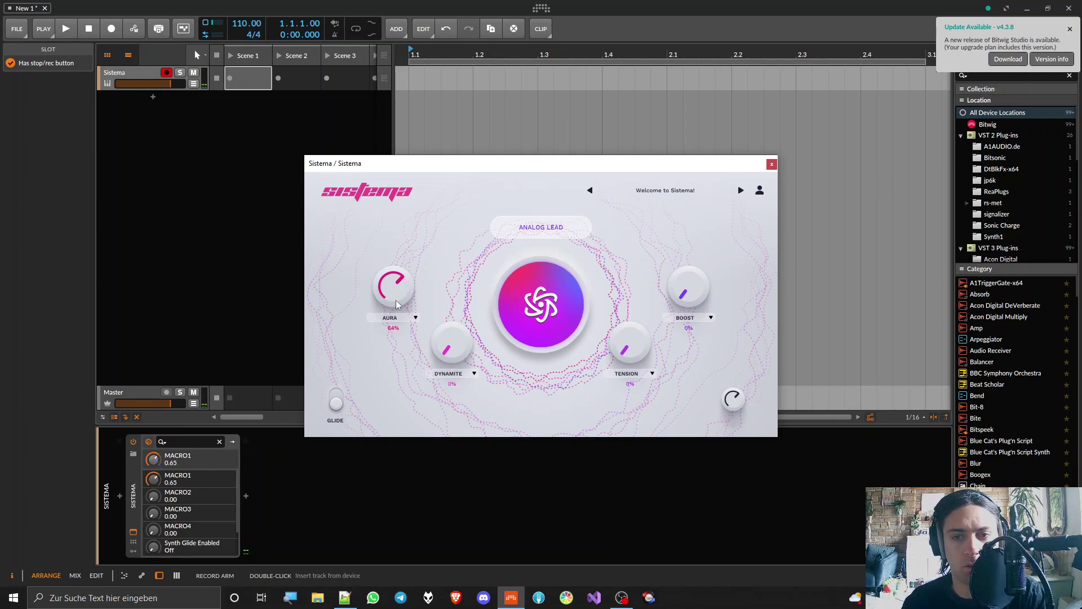
{"action": "left_click", "coordinate": [408, 319]}
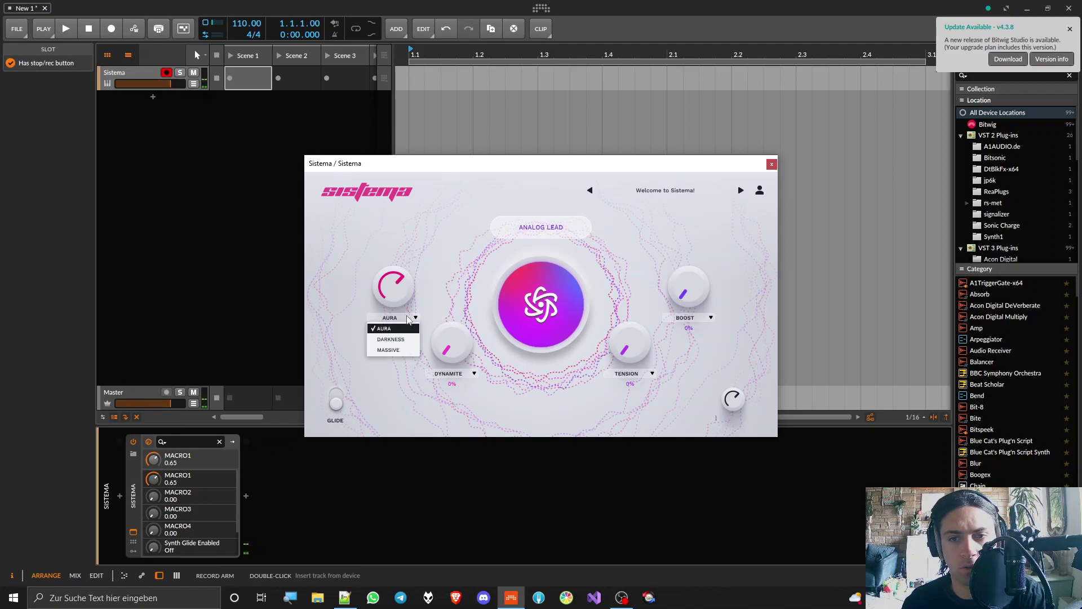
{"action": "left_click", "coordinate": [390, 339]}
{"action": "left_click_drag", "start_coordinate": [395, 295], "coordinate": [404, 322]}
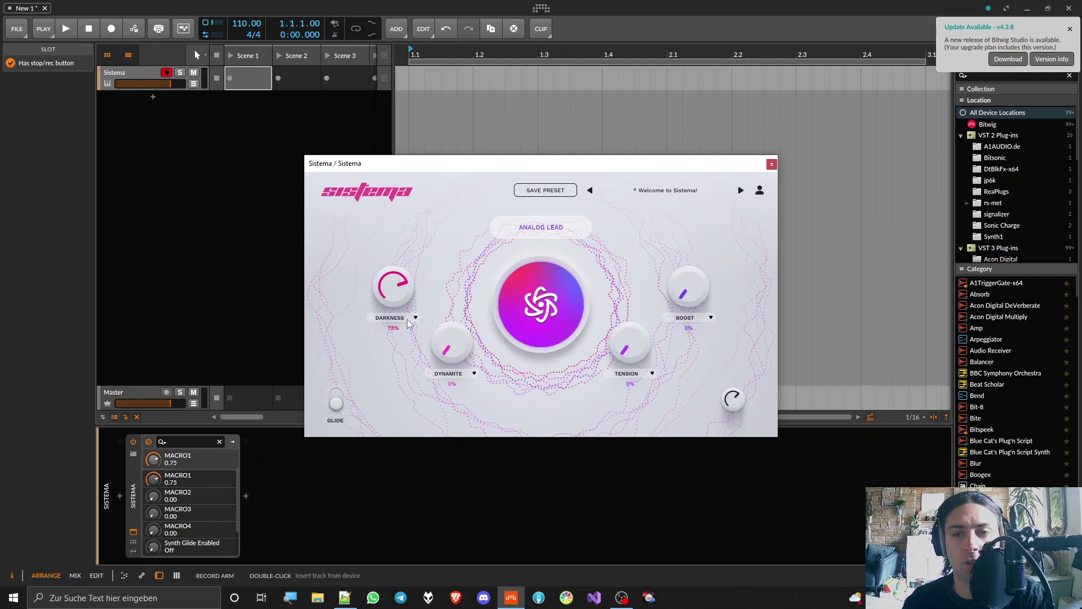
Switch the first effect slot to Massive and set it to about 38%.
{"action": "left_click", "coordinate": [407, 319]}
{"action": "left_click", "coordinate": [387, 346]}
{"action": "left_click_drag", "start_coordinate": [394, 295], "coordinate": [399, 345]}
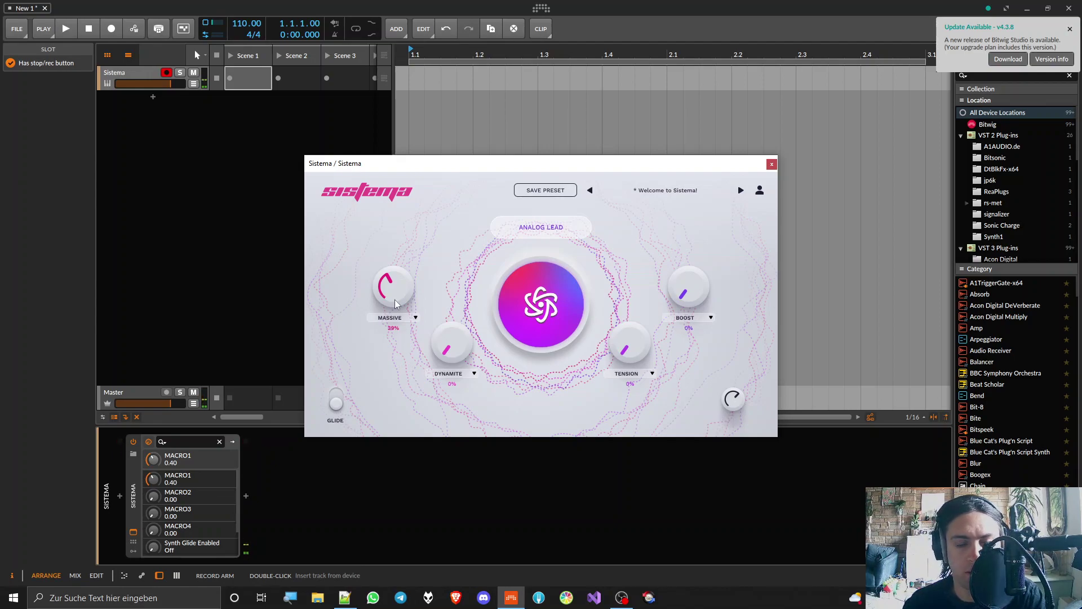
Replace Dynamite with Darkness in the second effect slot at about 82%, and set Massive to about 44%.
{"action": "left_click_drag", "start_coordinate": [453, 342], "coordinate": [458, 261]}
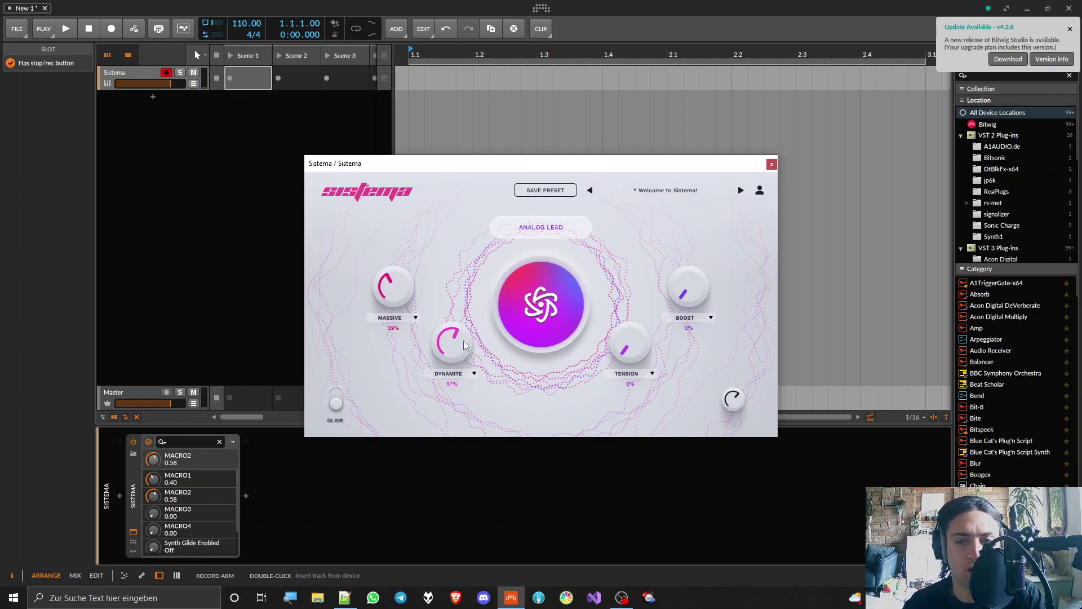
{"action": "left_click", "coordinate": [462, 378]}
{"action": "left_click", "coordinate": [451, 394]}
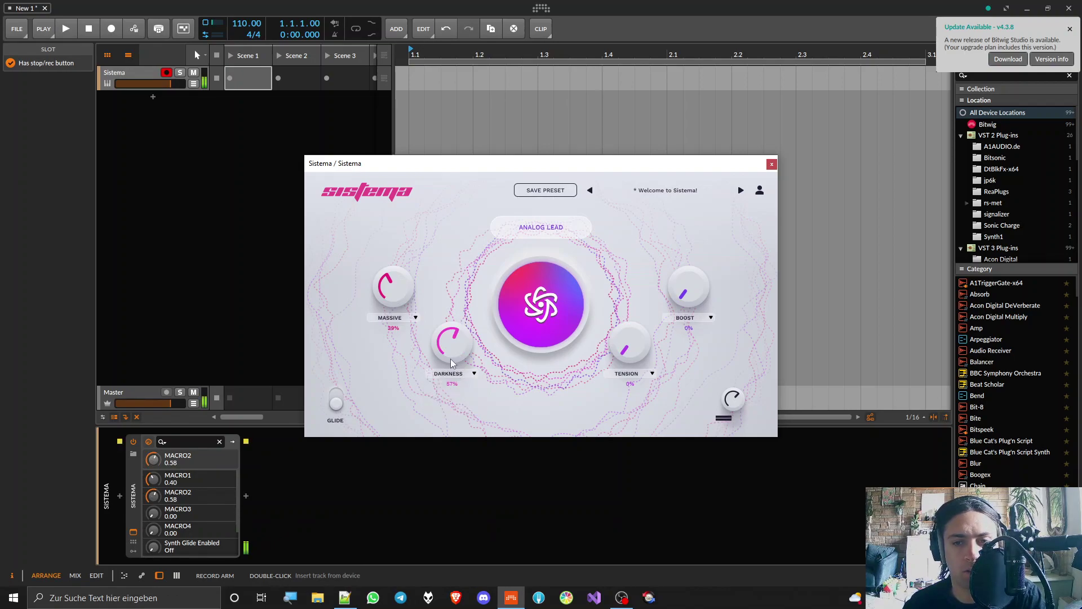
{"action": "mouse_move", "coordinate": [450, 344]}
{"action": "left_mouse_down"}
{"action": "mouse_move", "coordinate": [452, 311]}
{"action": "mouse_move", "coordinate": [455, 343]}
{"action": "left_mouse_up"}
{"action": "scroll", "coordinate": [400, 292], "scroll_direction": "down", "scroll_amount": 2}
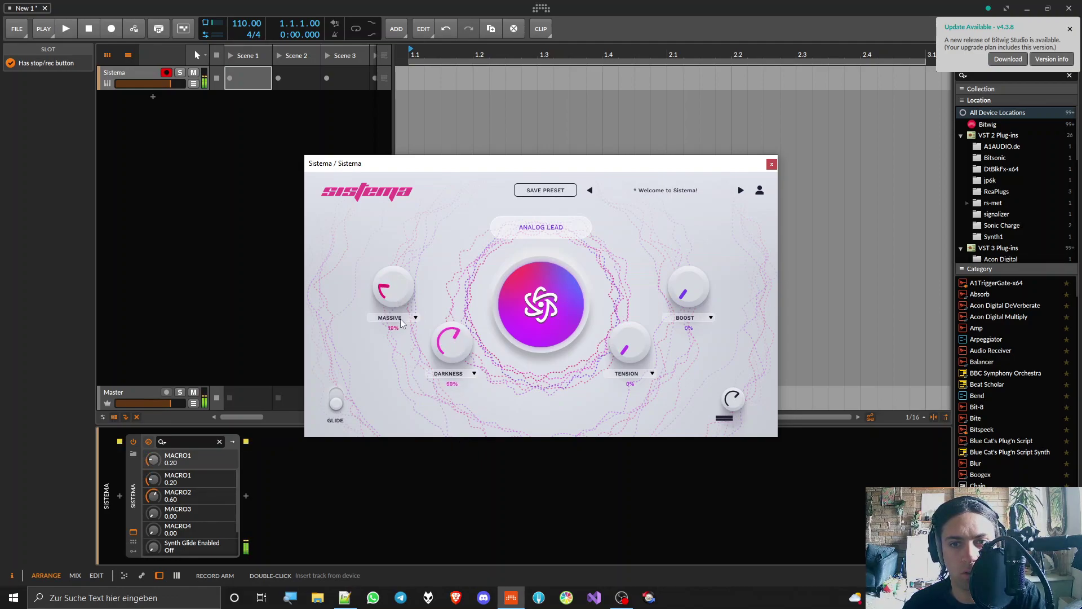
{"action": "left_click_drag", "start_coordinate": [459, 342], "coordinate": [449, 286]}
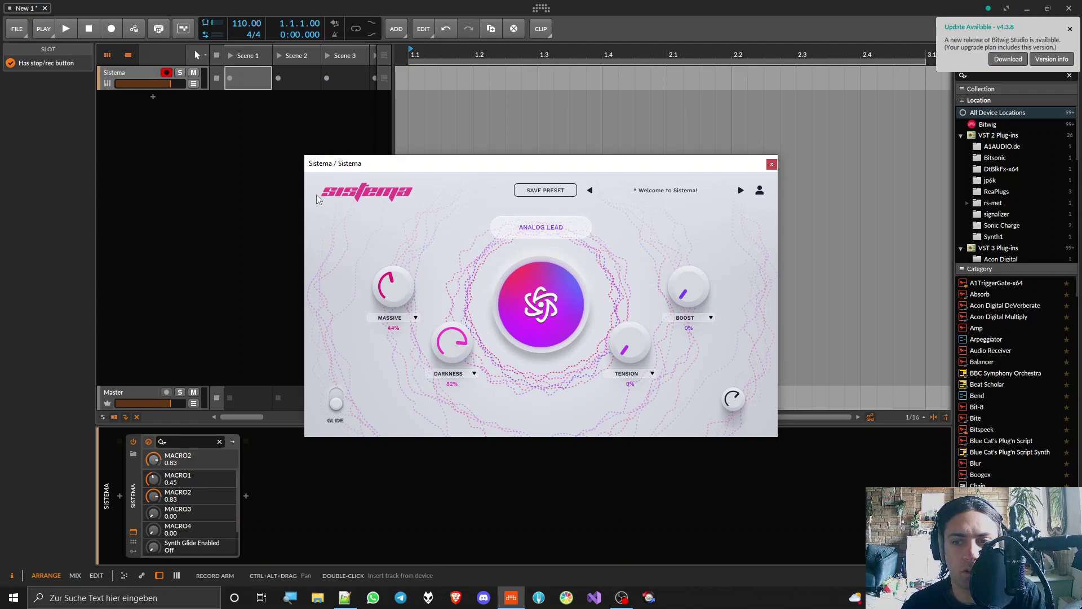
Set Sistema's output gain to 25 dB and insert Bitwig's Saturator after it in the device chain.
{"action": "left_click", "coordinate": [733, 399]}
{"action": "left_click_drag", "start_coordinate": [726, 360], "coordinate": [716, 395]}
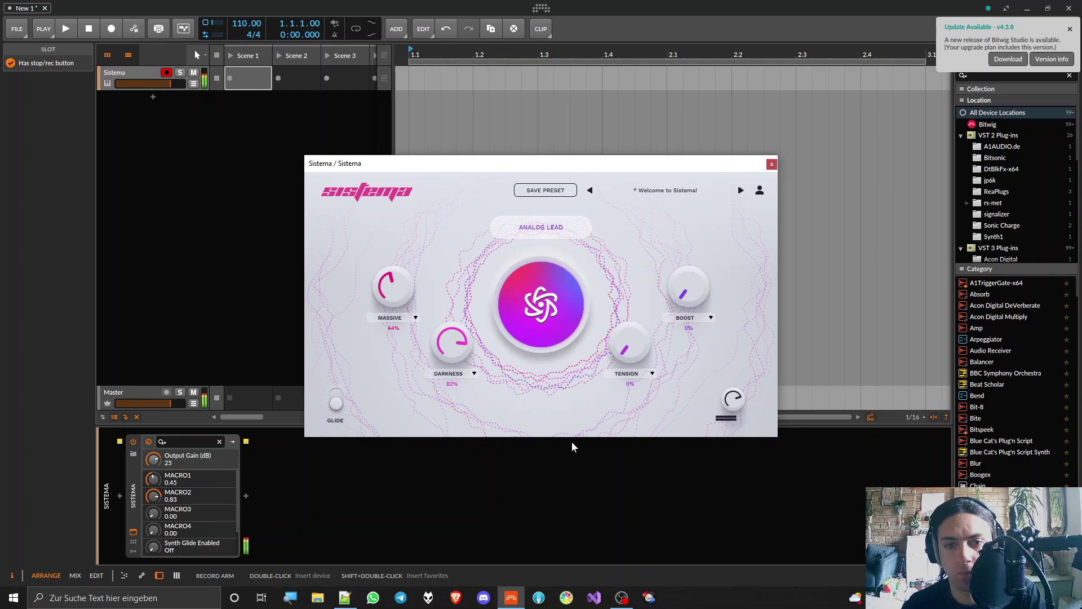
{"action": "left_click", "coordinate": [249, 488]}
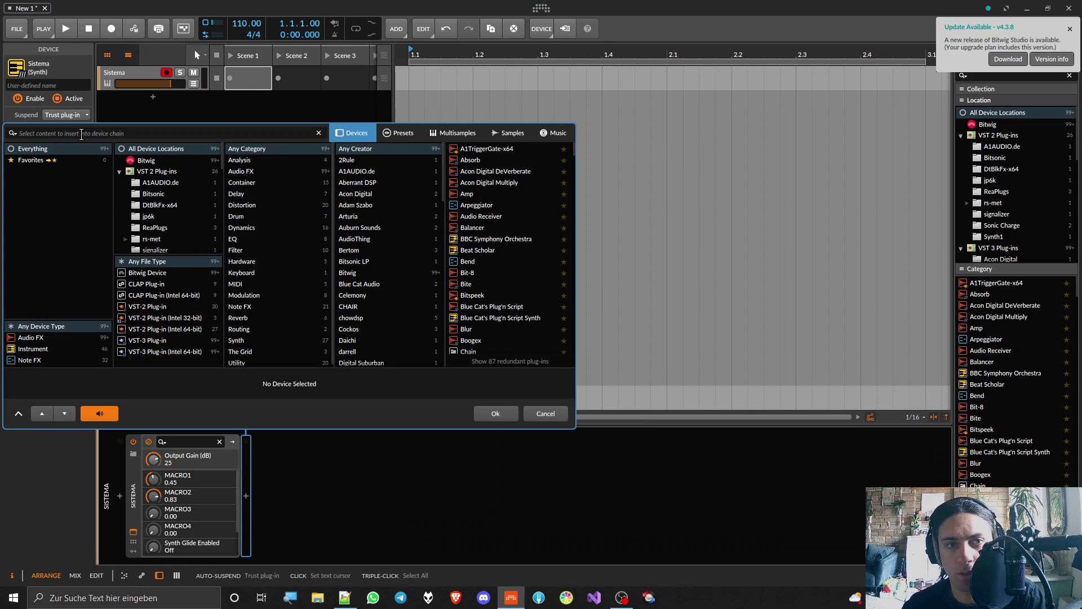
{"action": "type", "text": "comp"}
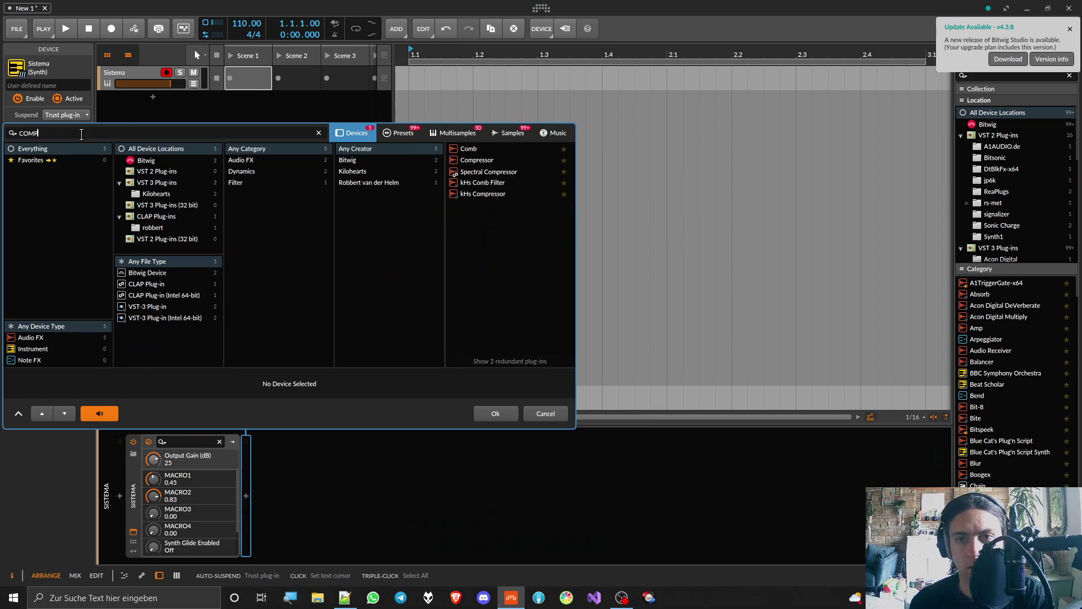
{"action": "key", "text": "ctrl+a"}
{"action": "type", "text": "SATU"}
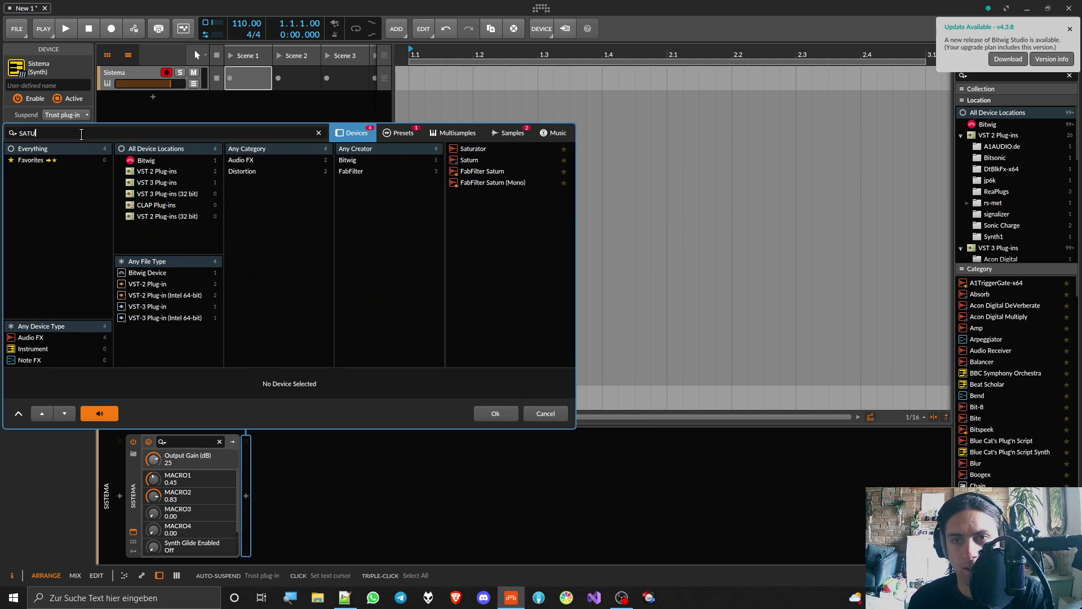
{"action": "left_click", "coordinate": [489, 150]}
{"action": "double_click", "coordinate": [489, 150]}
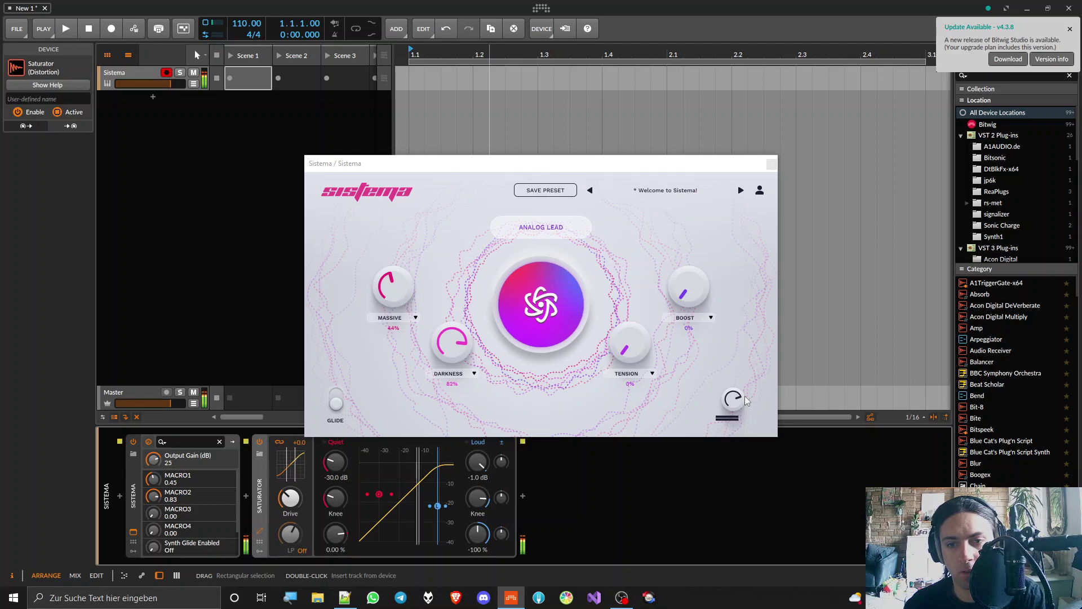
Lower Sistema's output gain to 23 dB and try Aura at about 82% in place of Tension.
{"action": "left_click_drag", "start_coordinate": [746, 396], "coordinate": [736, 407]}
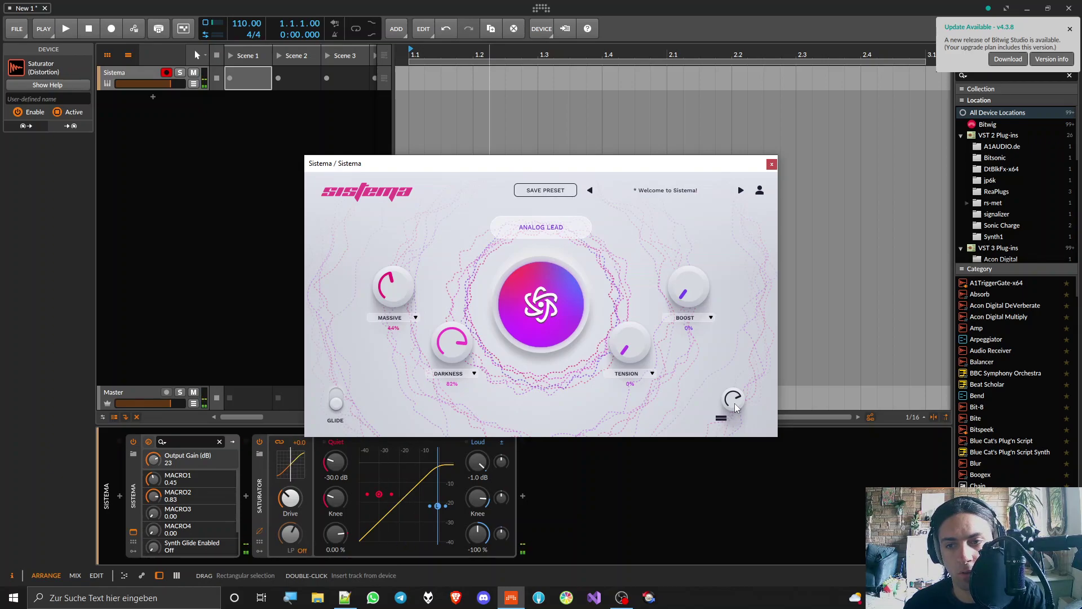
{"action": "mouse_move", "coordinate": [629, 342]}
{"action": "left_mouse_down"}
{"action": "mouse_move", "coordinate": [628, 218]}
{"action": "mouse_move", "coordinate": [641, 327]}
{"action": "left_mouse_up"}
{"action": "left_click", "coordinate": [651, 373]}
{"action": "left_click", "coordinate": [640, 387]}
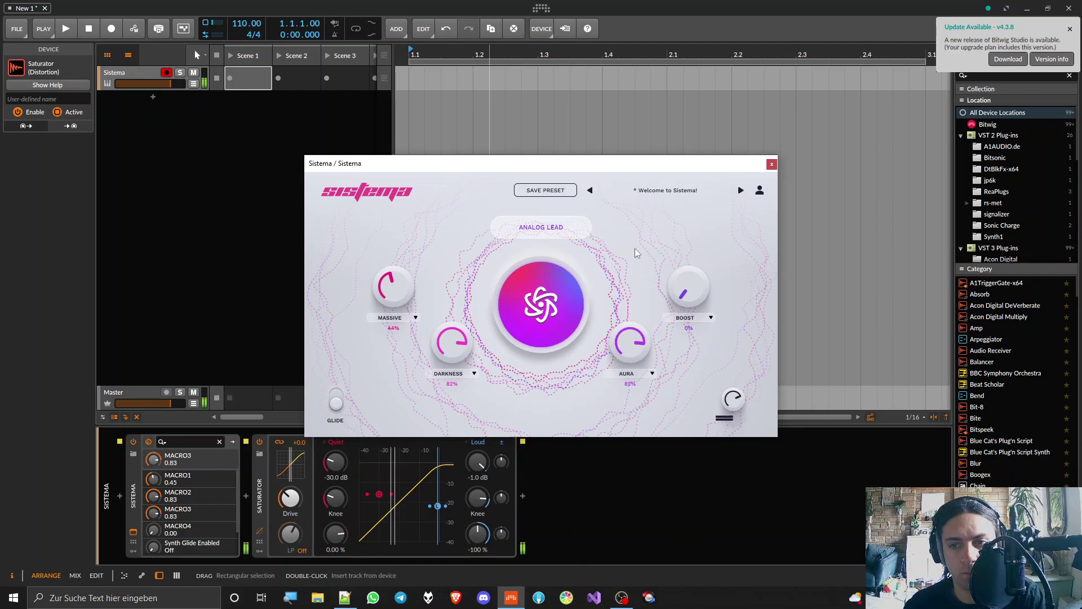
Return the third effect slot to Tension at about 34% and lower Sistema's output gain to 21 dB.
{"action": "left_click", "coordinate": [631, 406]}
{"action": "left_click", "coordinate": [651, 374]}
{"action": "left_click", "coordinate": [636, 398]}
{"action": "mouse_move", "coordinate": [630, 350]}
{"action": "left_mouse_down"}
{"action": "mouse_move", "coordinate": [636, 327]}
{"action": "mouse_move", "coordinate": [637, 347]}
{"action": "left_mouse_up"}
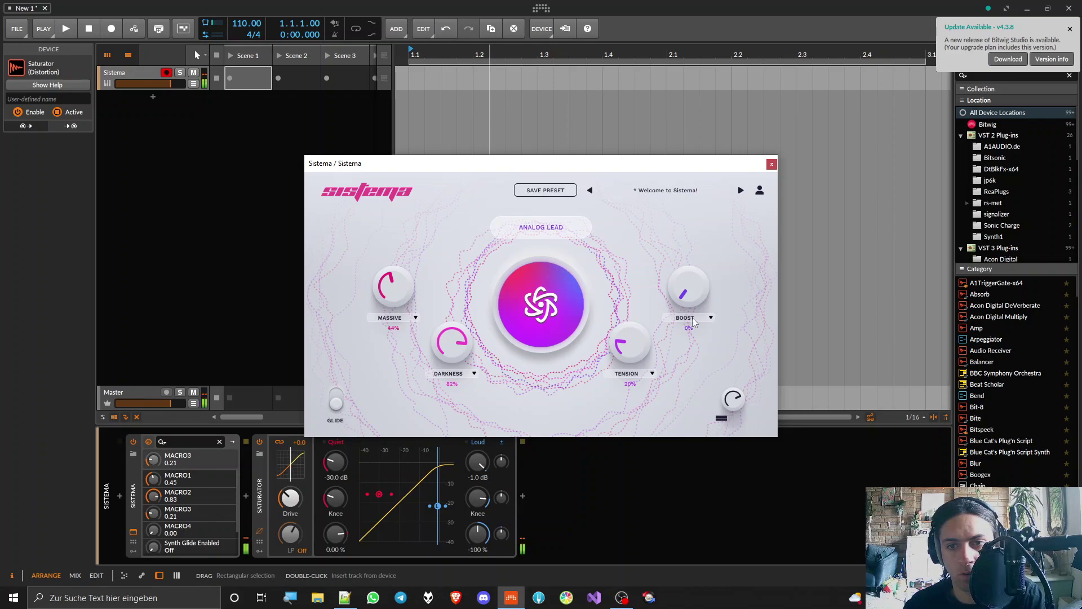
{"action": "left_click", "coordinate": [738, 407]}
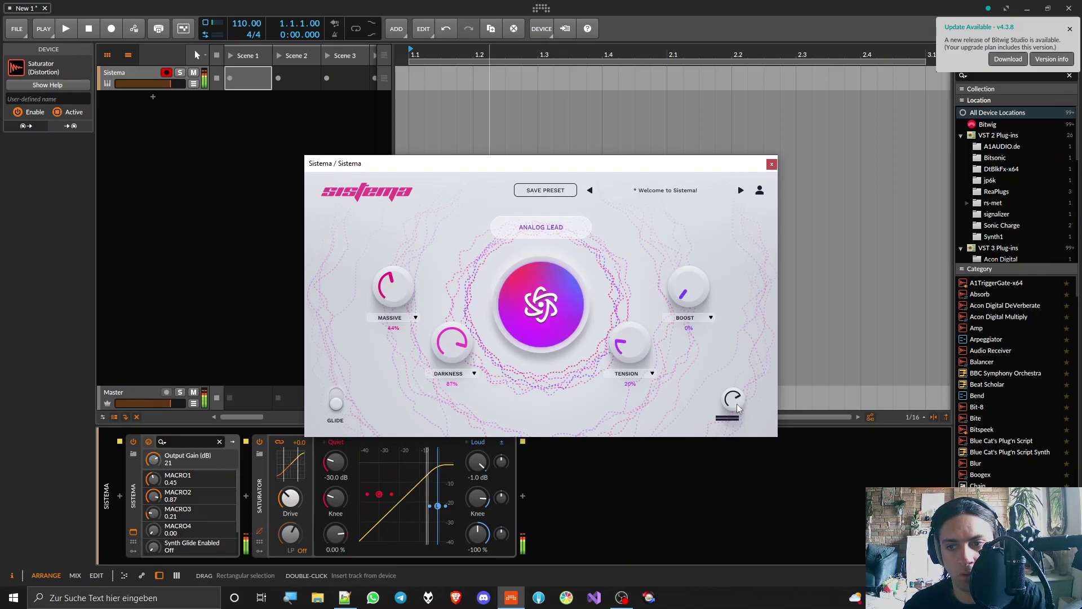
{"action": "left_click_drag", "start_coordinate": [633, 347], "coordinate": [661, 295]}
{"action": "left_click_drag", "start_coordinate": [622, 344], "coordinate": [644, 356]}
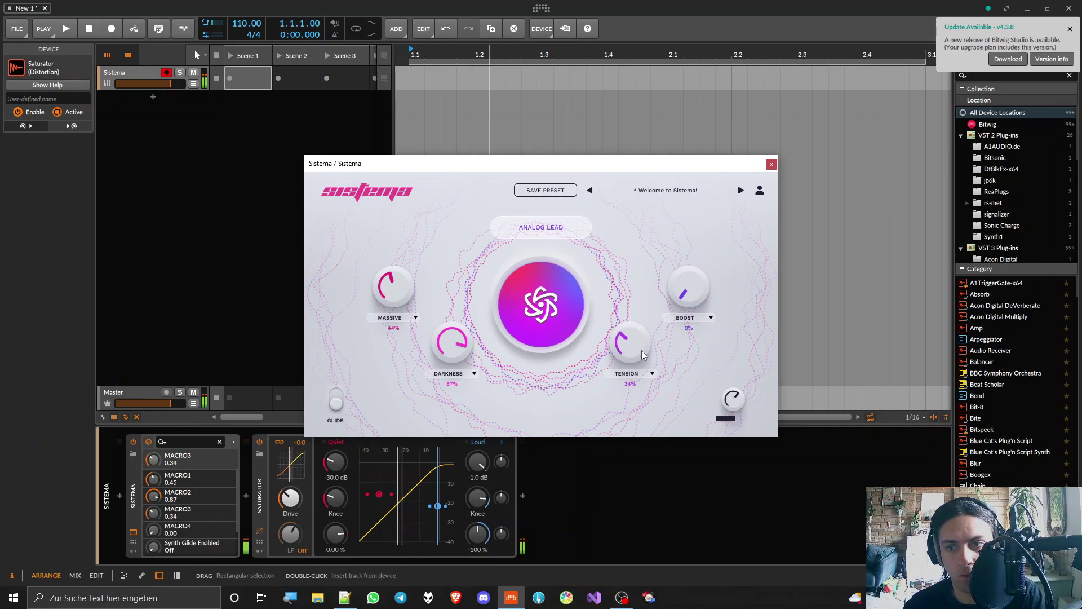
Compare Aura with Boost in the fourth effect slot, settling on Boost at about 18%, and lower Tension to about 14%.
{"action": "left_click", "coordinate": [705, 317]}
{"action": "left_click", "coordinate": [692, 332]}
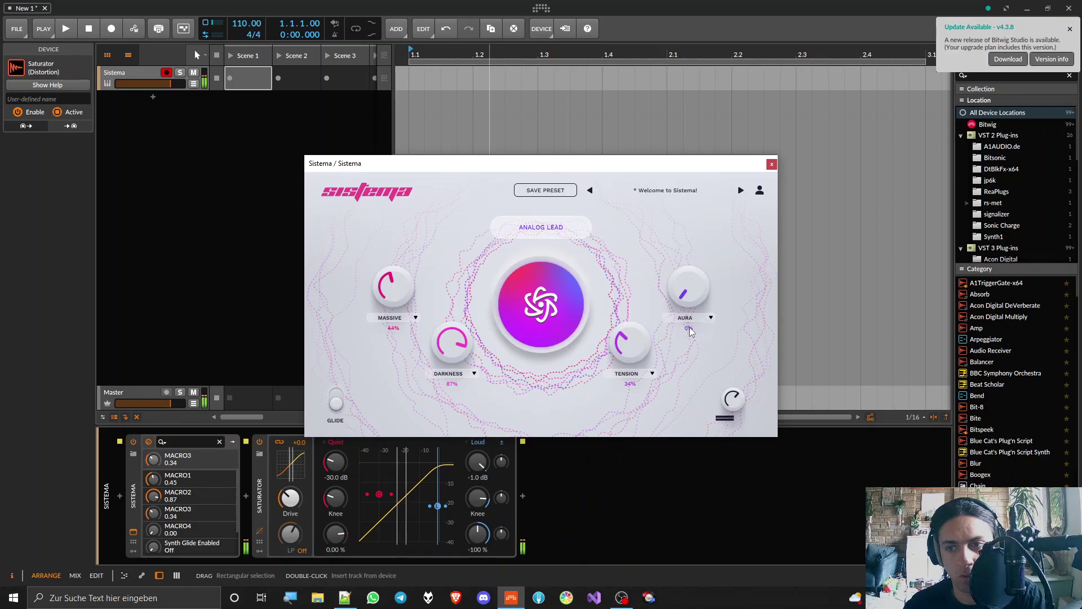
{"action": "left_click", "coordinate": [711, 318]}
{"action": "left_click", "coordinate": [688, 325]}
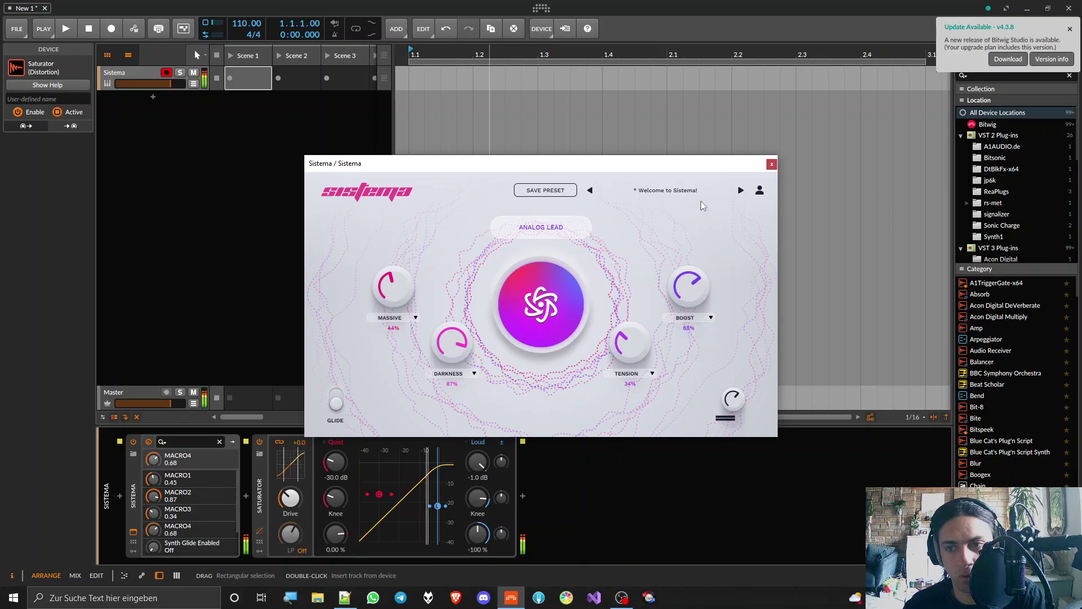
{"action": "left_click_drag", "start_coordinate": [692, 288], "coordinate": [692, 265]}
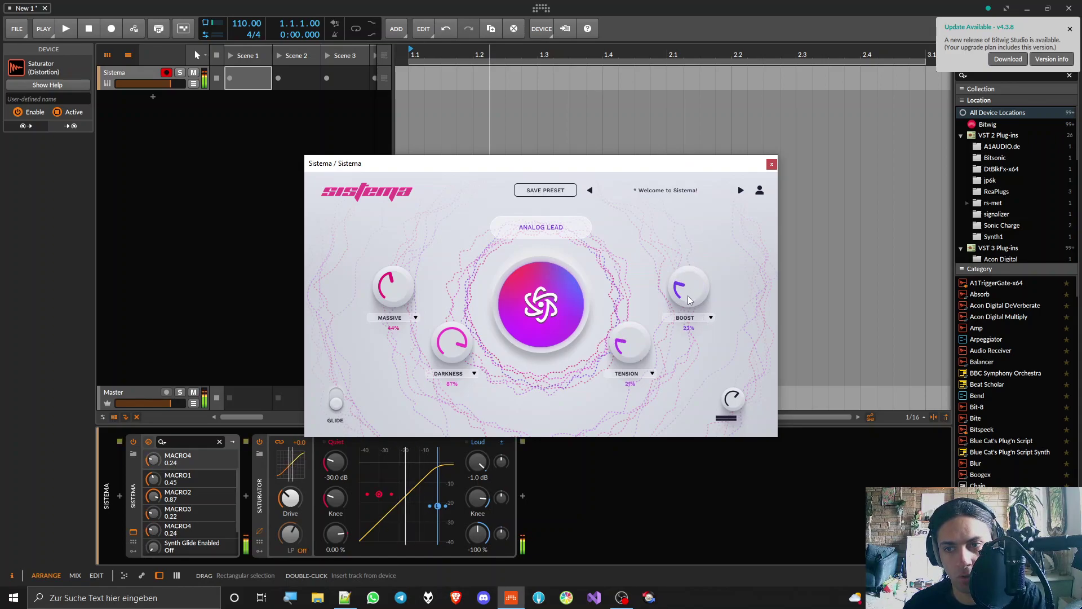
{"action": "left_click_drag", "start_coordinate": [689, 299], "coordinate": [648, 345]}
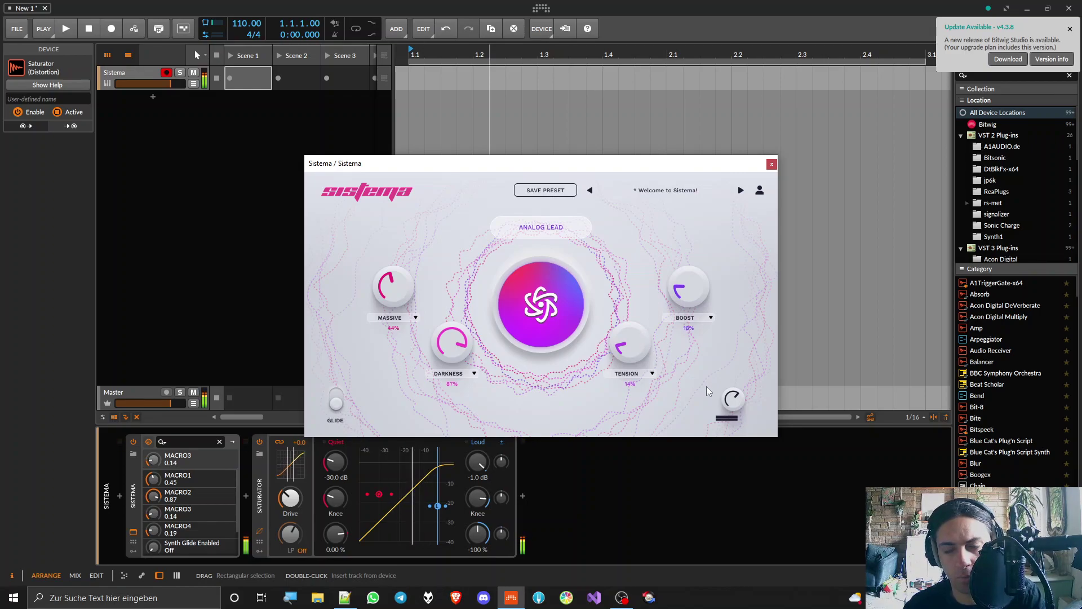
Examine the alternative effects offered for the Boost, Tension, Darkness and Massive slots.
{"action": "left_click", "coordinate": [689, 321]}
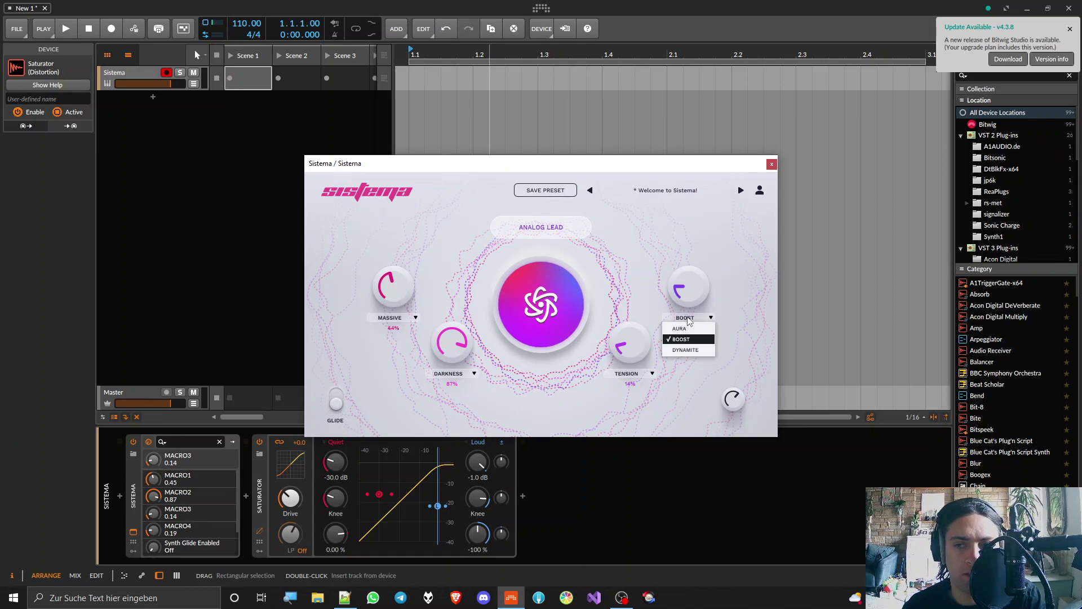
{"action": "left_click", "coordinate": [632, 373]}
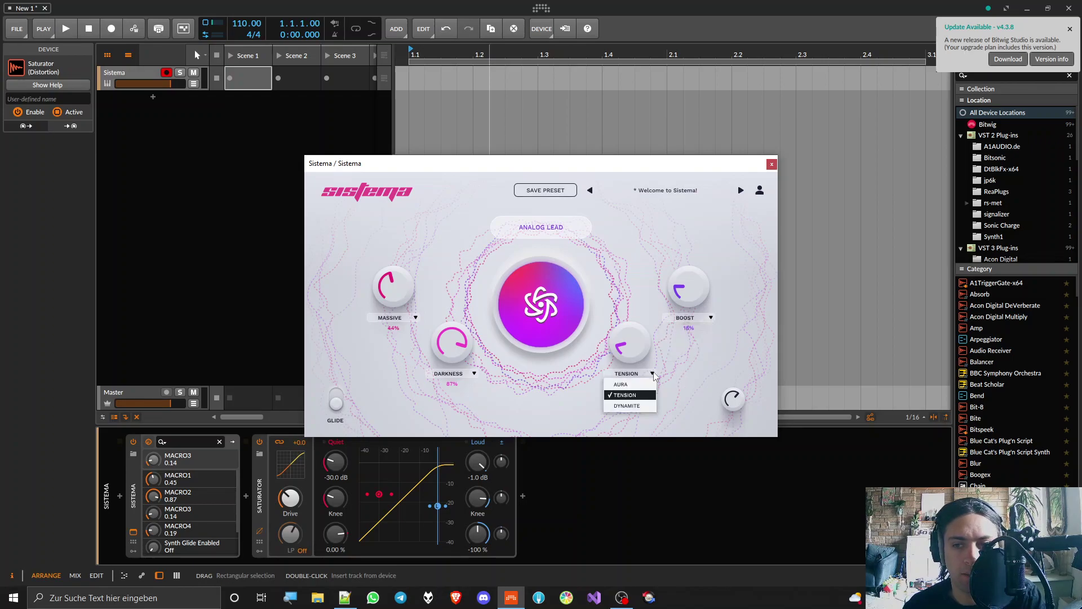
{"action": "left_click", "coordinate": [530, 427]}
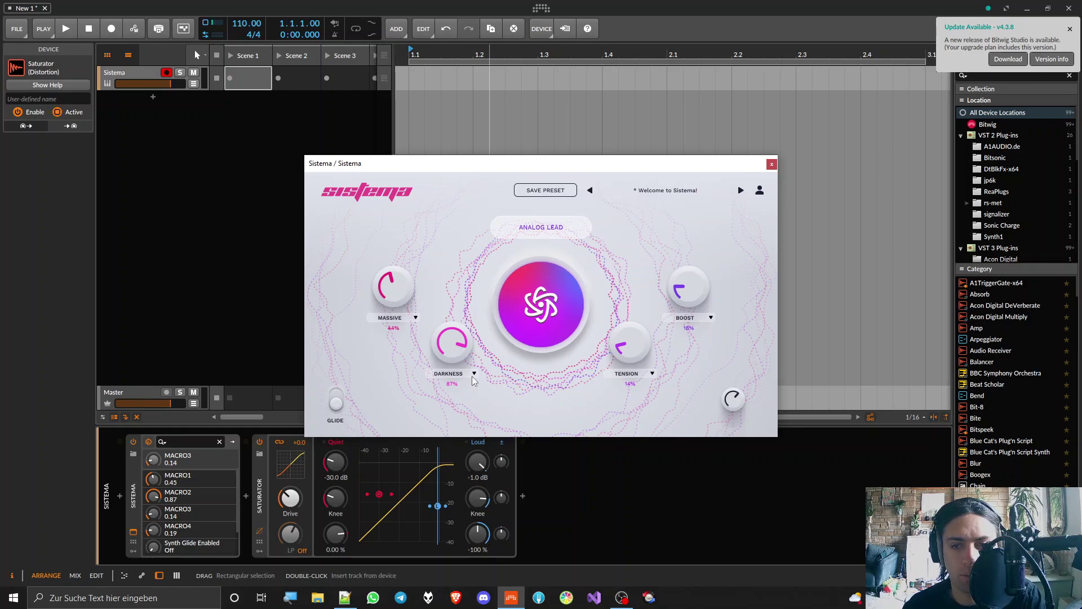
{"action": "left_click", "coordinate": [474, 375]}
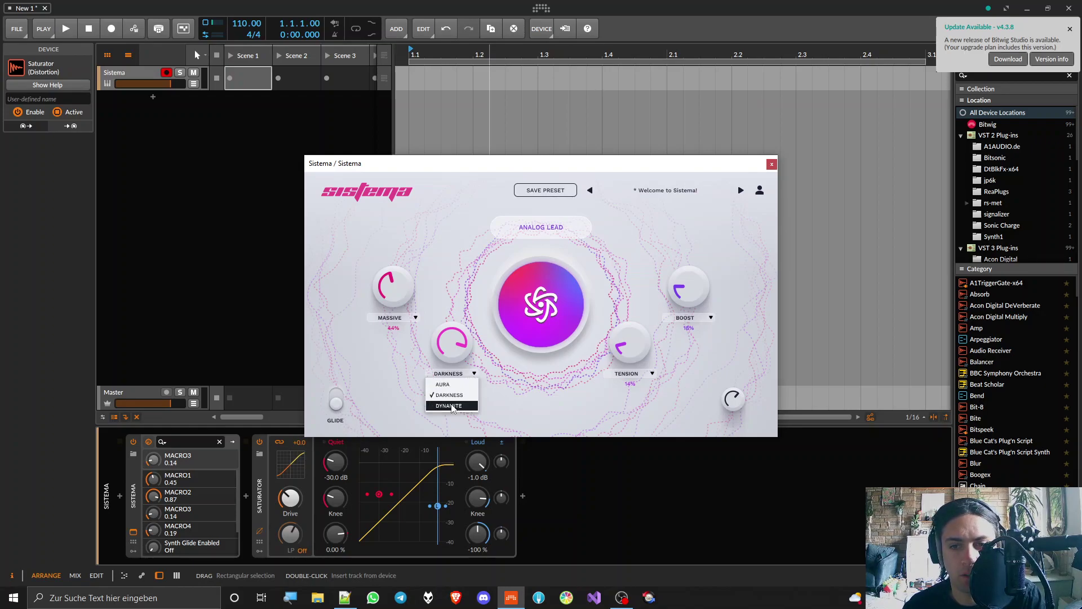
{"action": "left_click", "coordinate": [507, 403]}
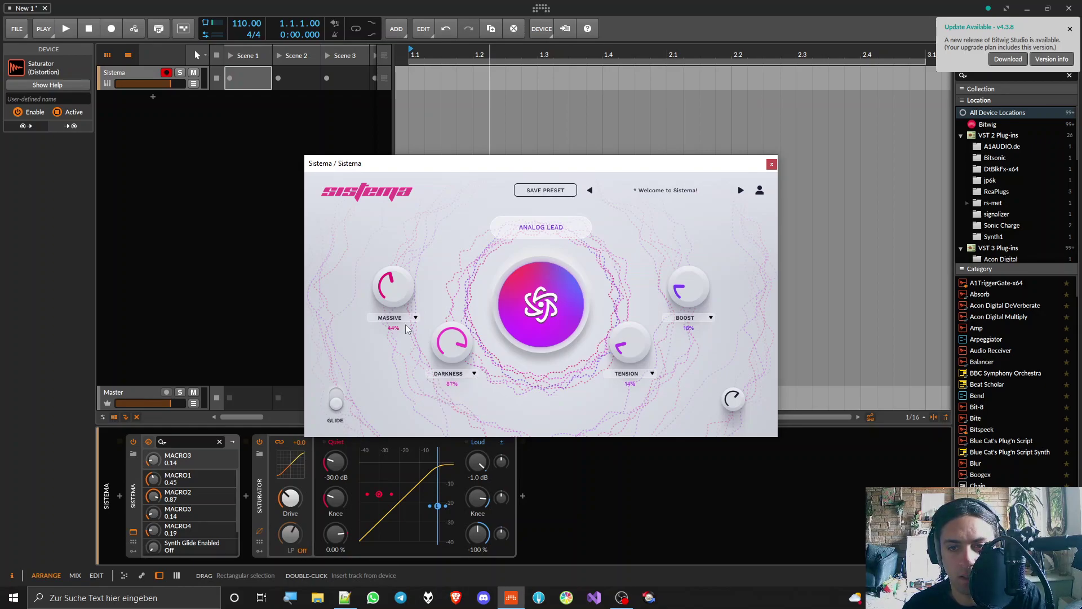
{"action": "left_click", "coordinate": [397, 319]}
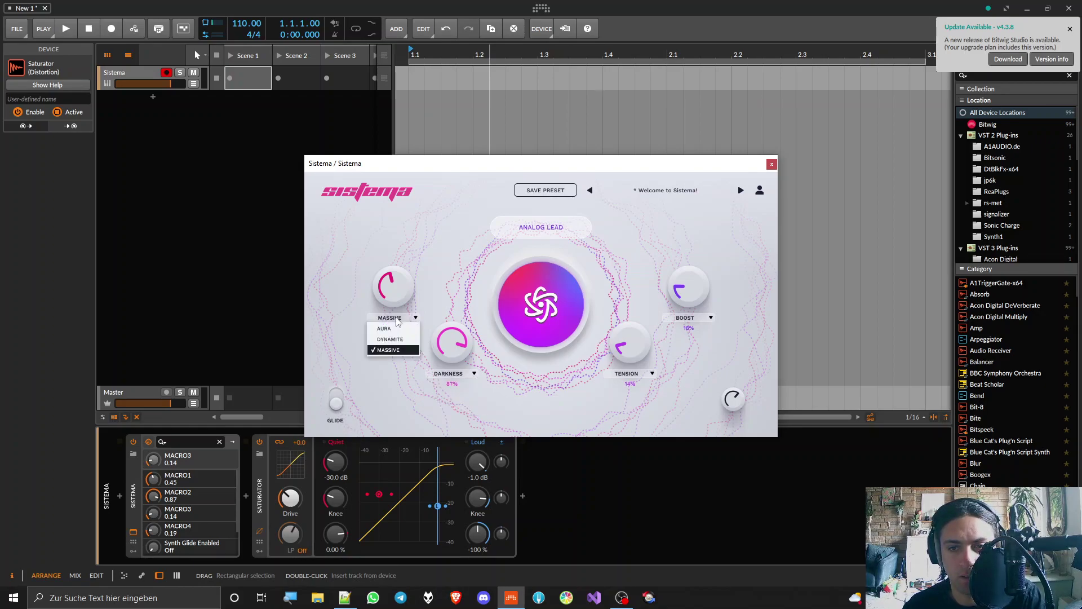
{"action": "left_click", "coordinate": [390, 351]}
{"action": "left_click", "coordinate": [393, 318]}
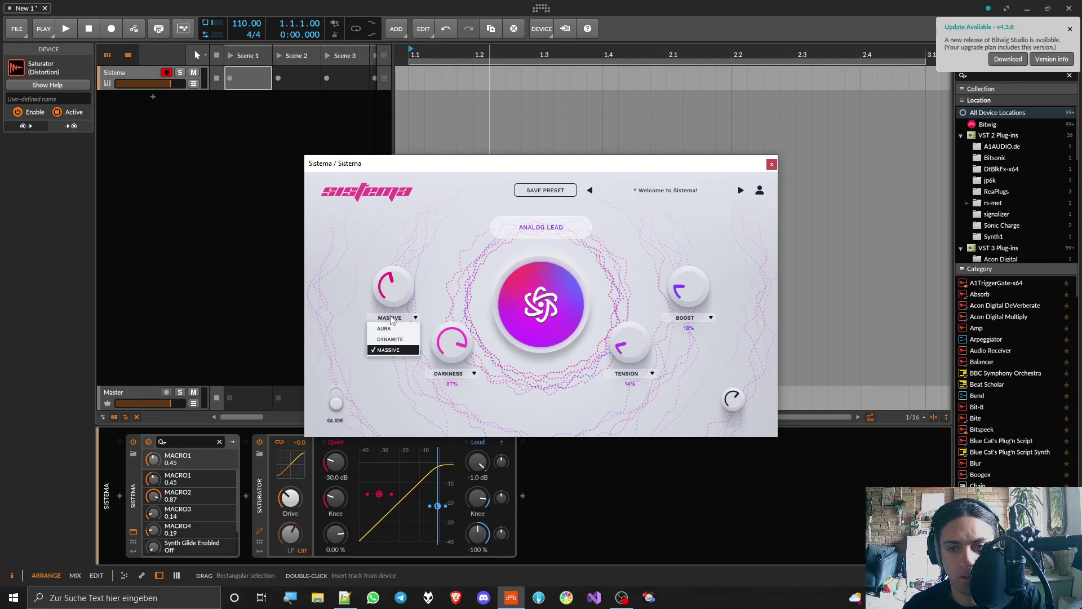
{"action": "left_click", "coordinate": [396, 372]}
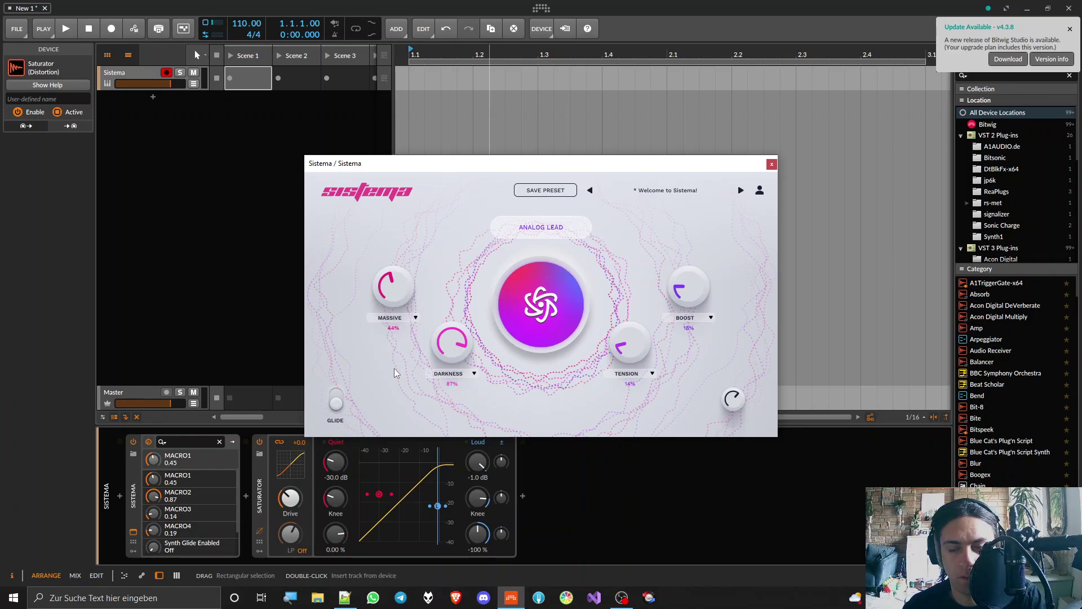
{"action": "left_click", "coordinate": [415, 318]}
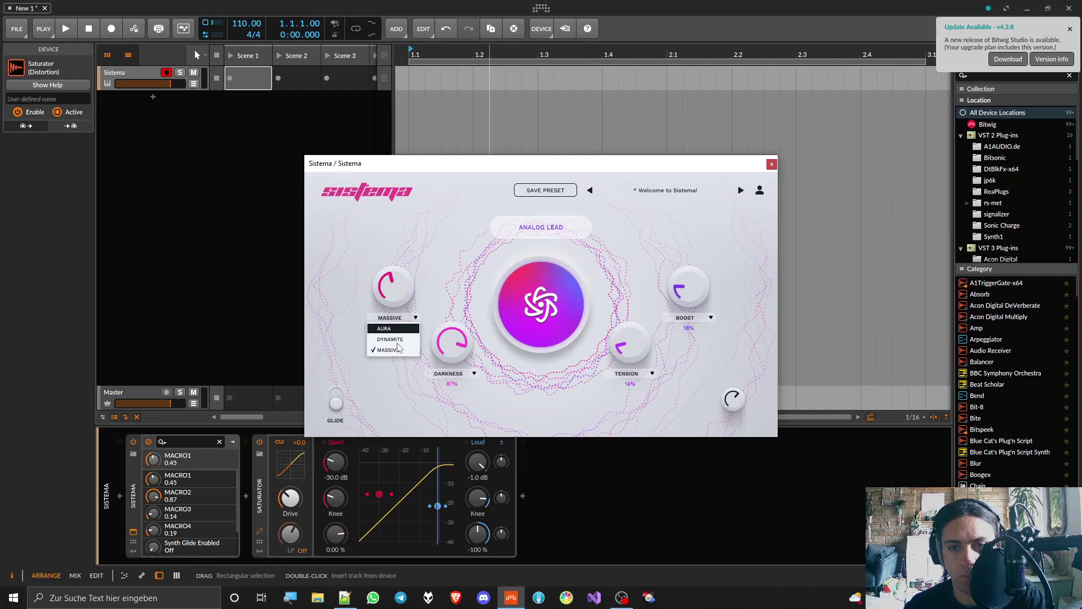
{"action": "left_click", "coordinate": [397, 380]}
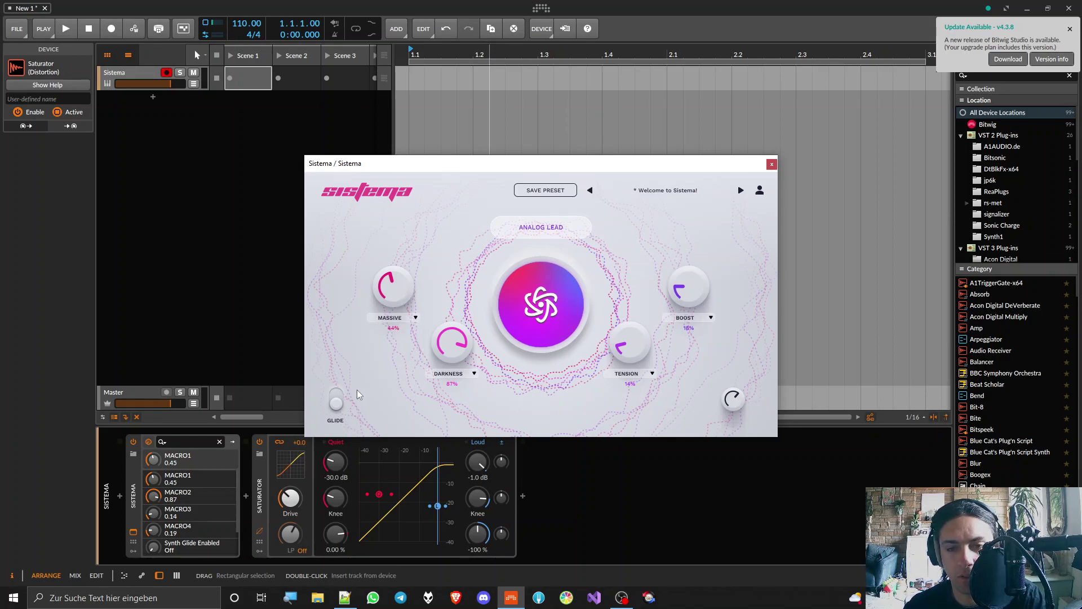
Try Glide at a time of 0.336 and 0.644, then switch Glide off.
{"action": "left_click", "coordinate": [336, 401]}
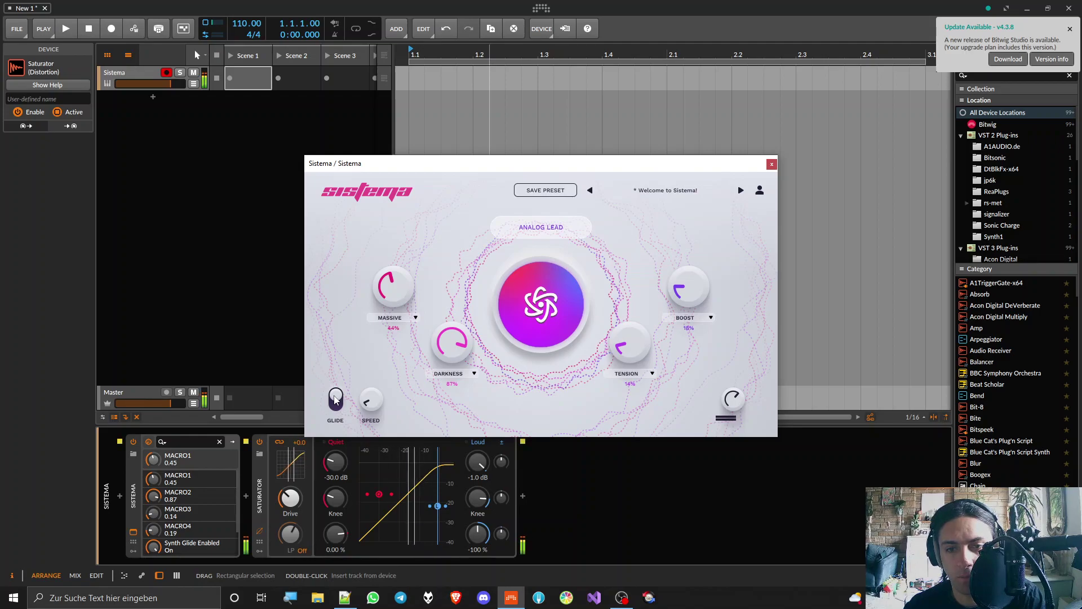
{"action": "left_click_drag", "start_coordinate": [379, 400], "coordinate": [376, 367]}
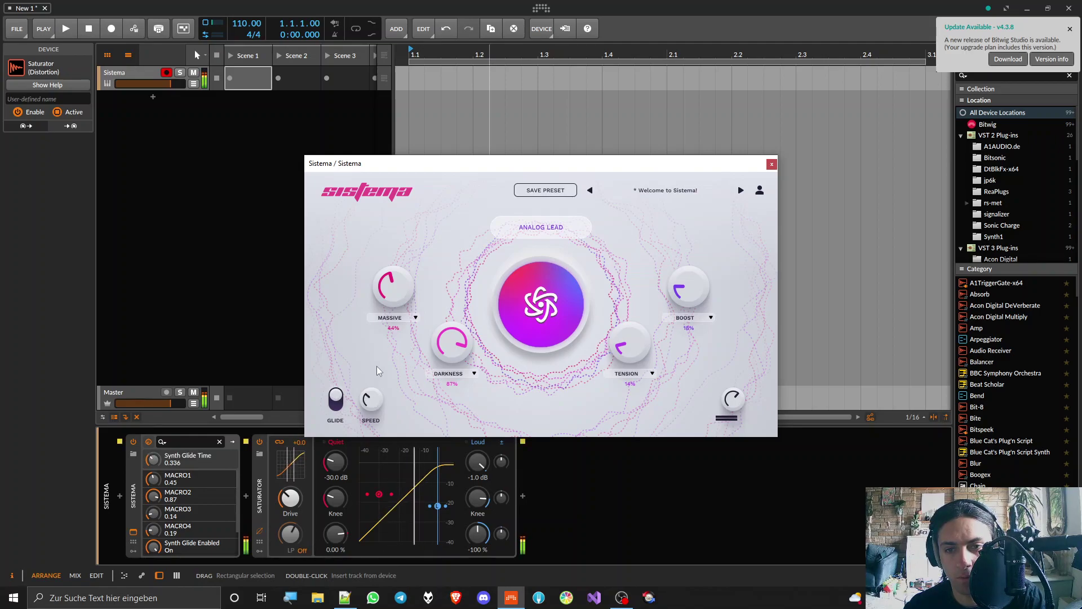
{"action": "left_click_drag", "start_coordinate": [376, 367], "coordinate": [393, 328]}
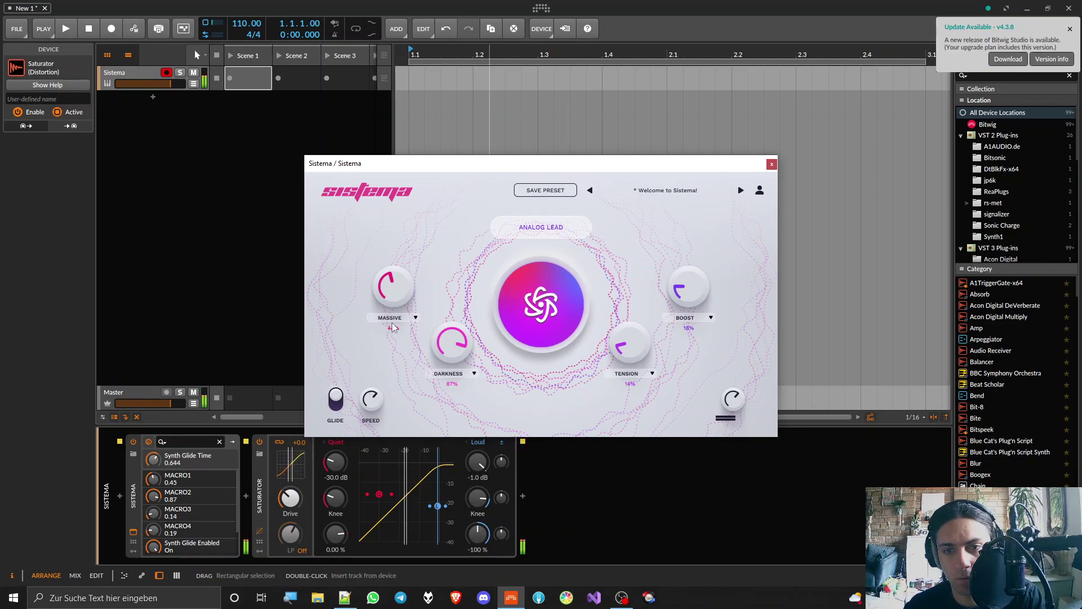
{"action": "left_click", "coordinate": [336, 402]}
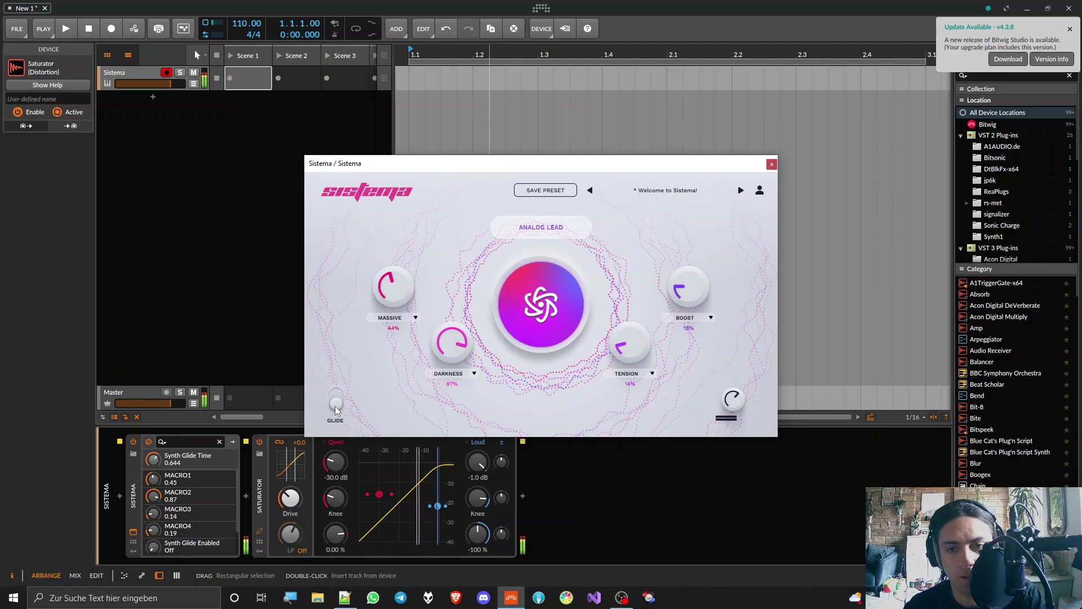
Enable Glide, audition it at a time of 0, and set the glide time to about 0.148.
{"action": "left_click", "coordinate": [336, 406]}
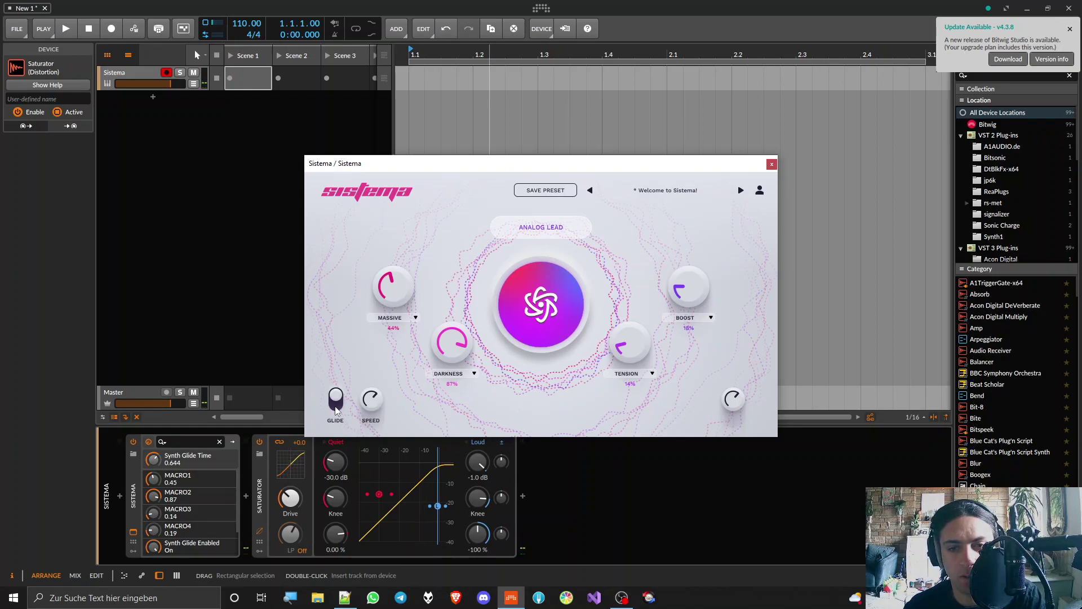
{"action": "left_click_drag", "start_coordinate": [361, 404], "coordinate": [373, 412]}
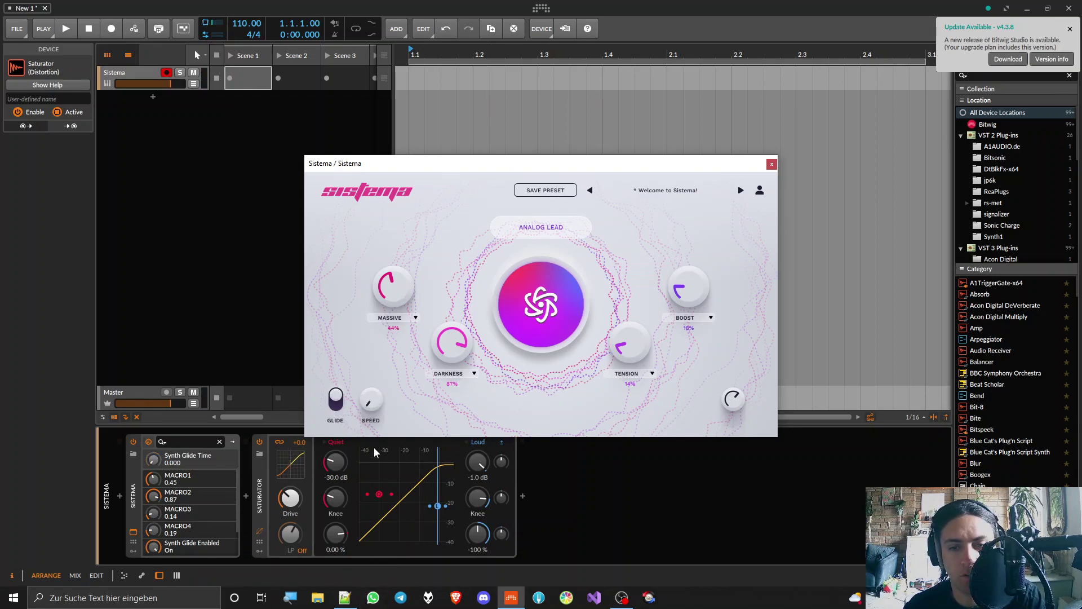
{"action": "left_click_drag", "start_coordinate": [375, 452], "coordinate": [379, 381]}
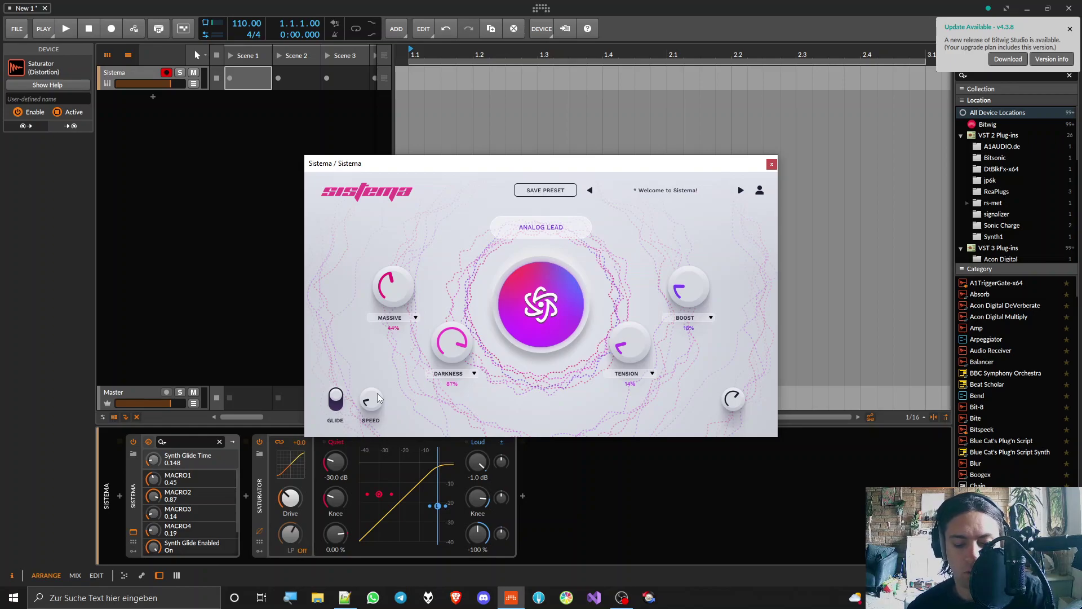
Add a new instrument track and load the Synth1 VST64 plug-in on it.
{"action": "left_click", "coordinate": [153, 97]}
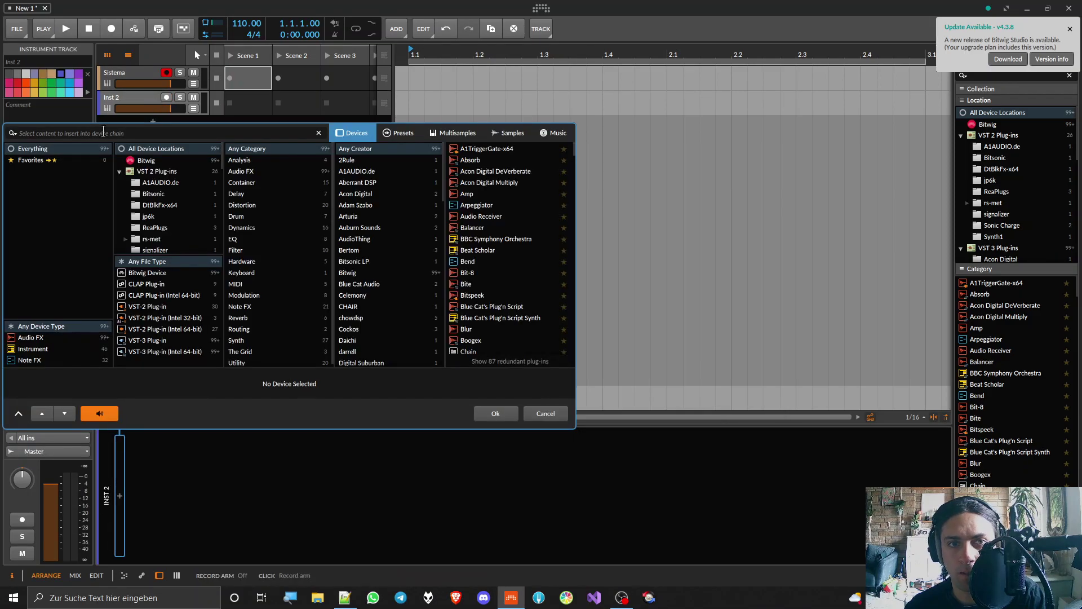
{"action": "type", "text": "sy"}
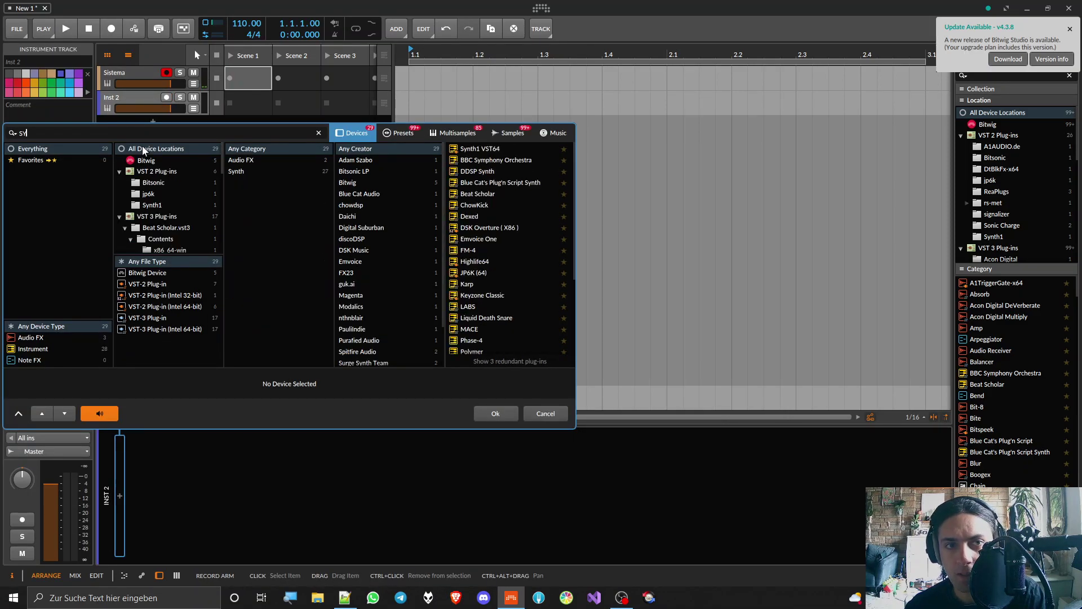
{"action": "type", "text": "nth!"}
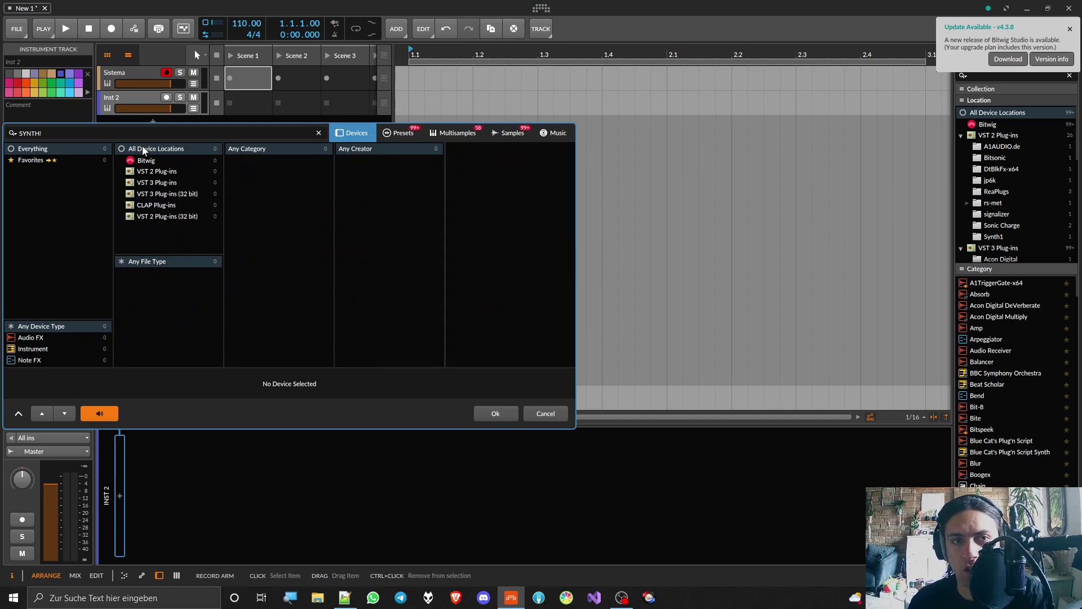
{"action": "key", "text": "BackSpace"}
{"action": "type", "text": "1"}
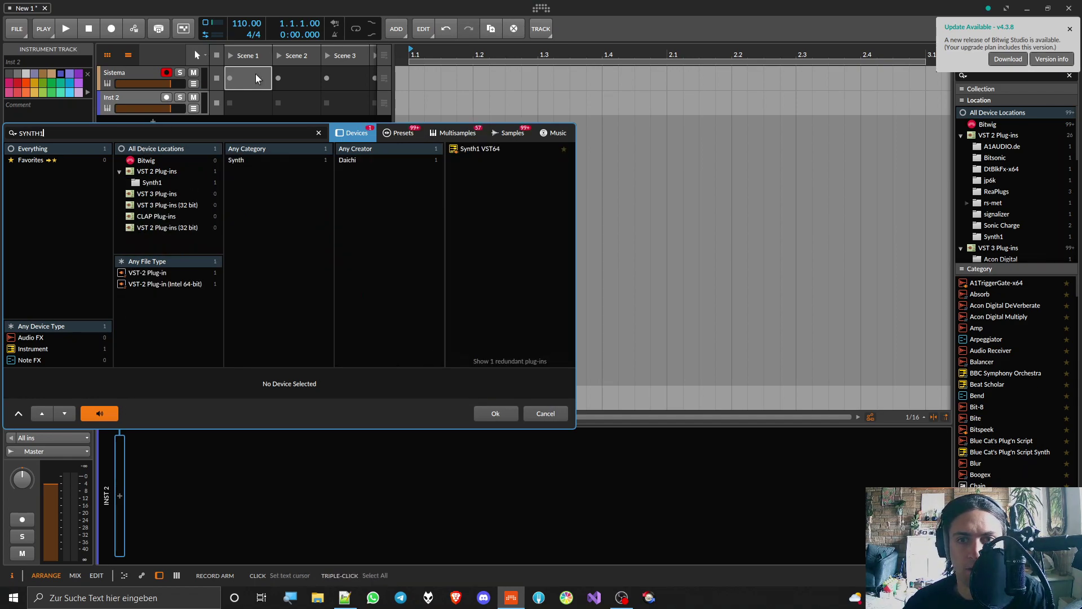
{"action": "double_click", "coordinate": [460, 150]}
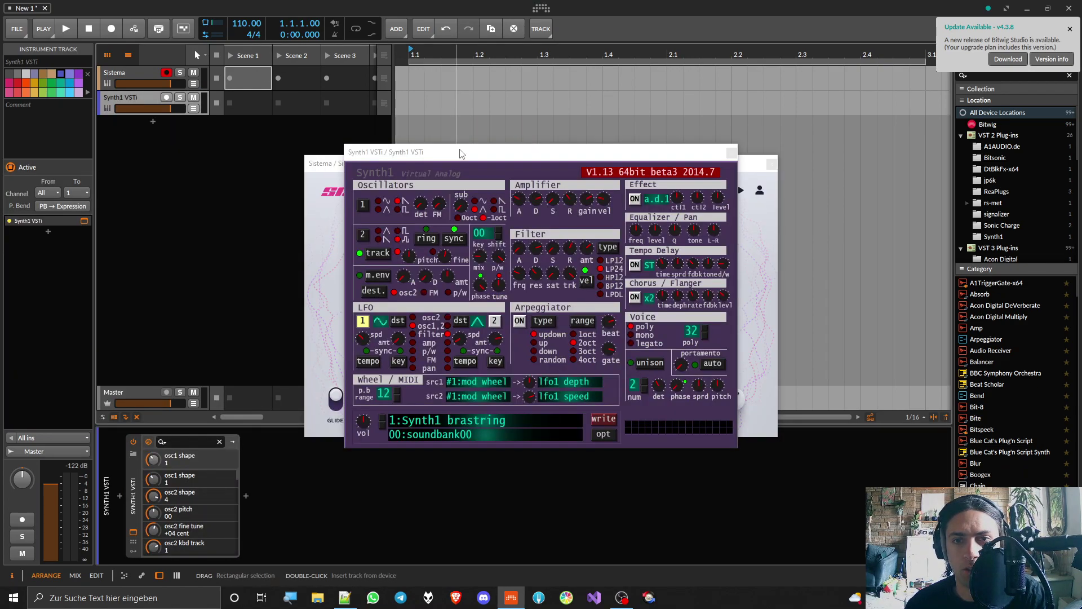
Place the Sistema and Synth1 windows side by side and arm the Synth1 track for recording.
{"action": "left_click_drag", "start_coordinate": [449, 157], "coordinate": [749, 93]}
{"action": "left_click_drag", "start_coordinate": [527, 163], "coordinate": [338, 149]}
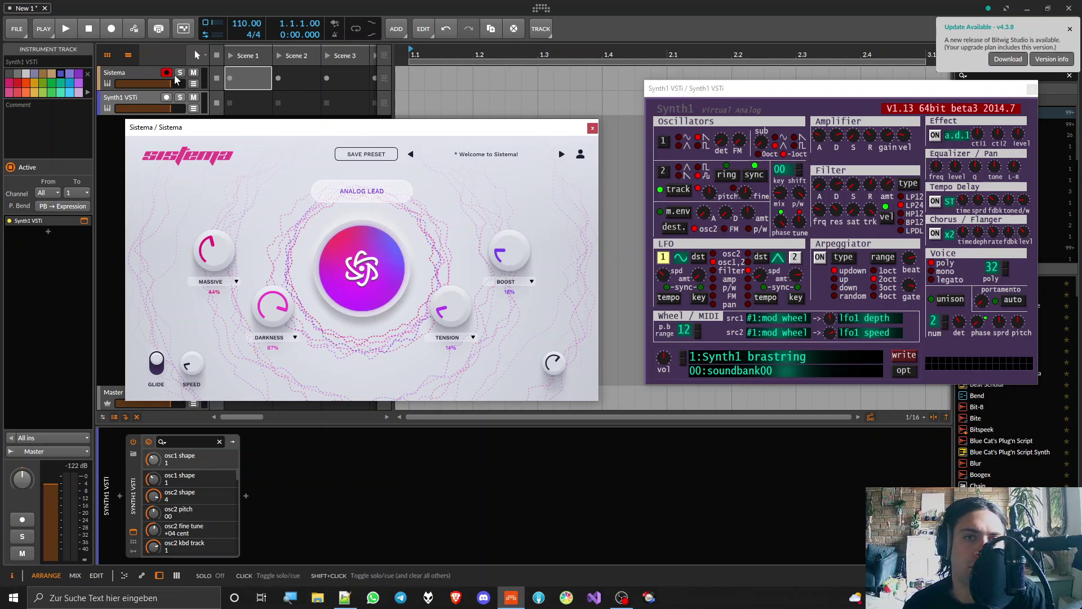
{"action": "left_click", "coordinate": [149, 100]}
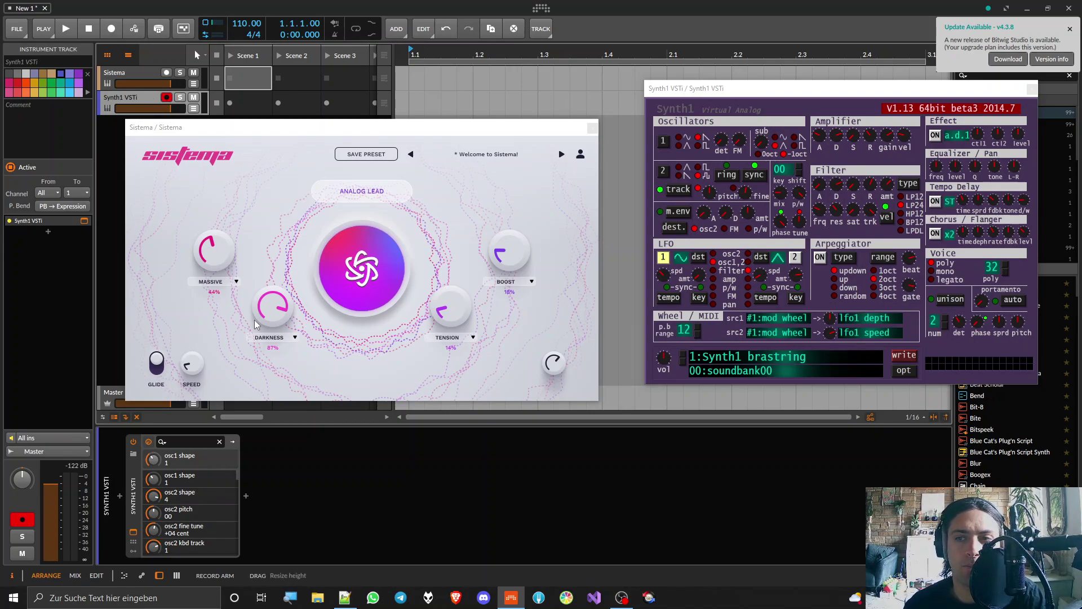
{"action": "left_click_drag", "start_coordinate": [707, 95], "coordinate": [683, 94]}
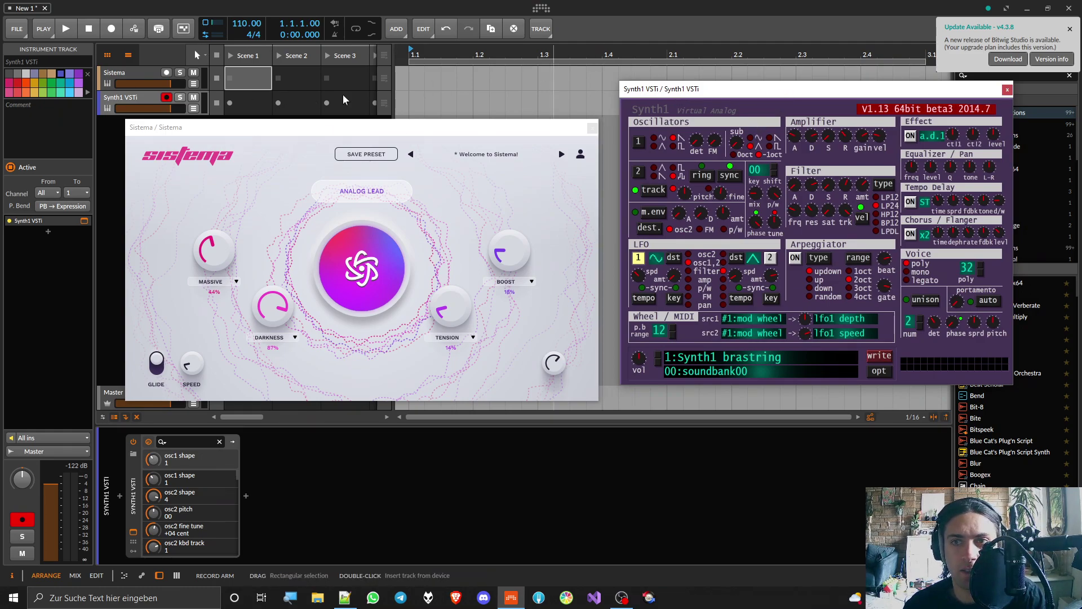
Compare Synth1's mono and legato voice modes with auto portamento on, ending on legato.
{"action": "left_click", "coordinate": [111, 100]}
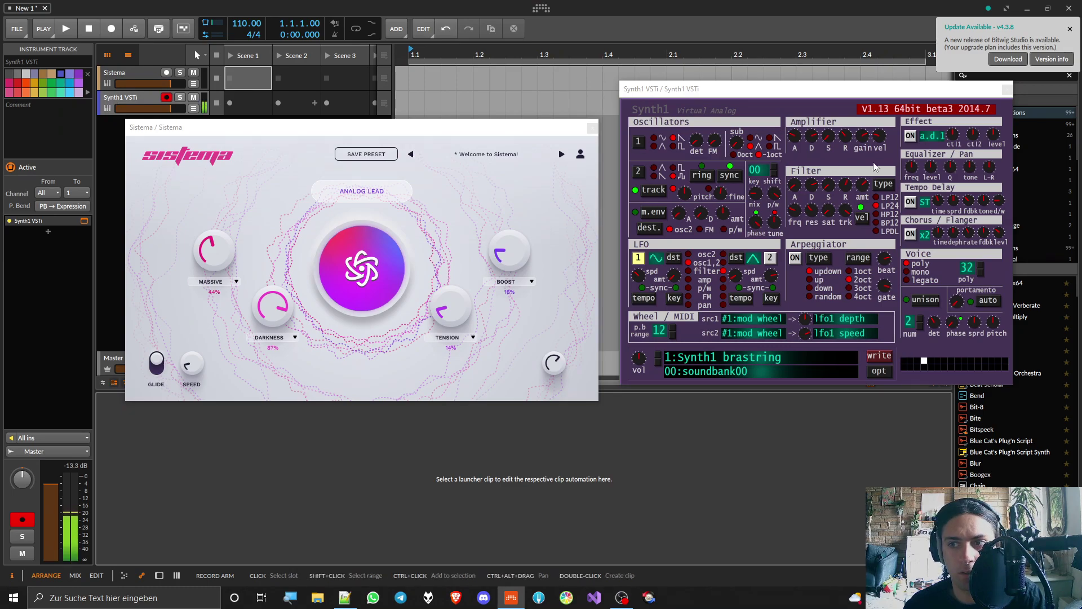
{"action": "left_click", "coordinate": [833, 231]}
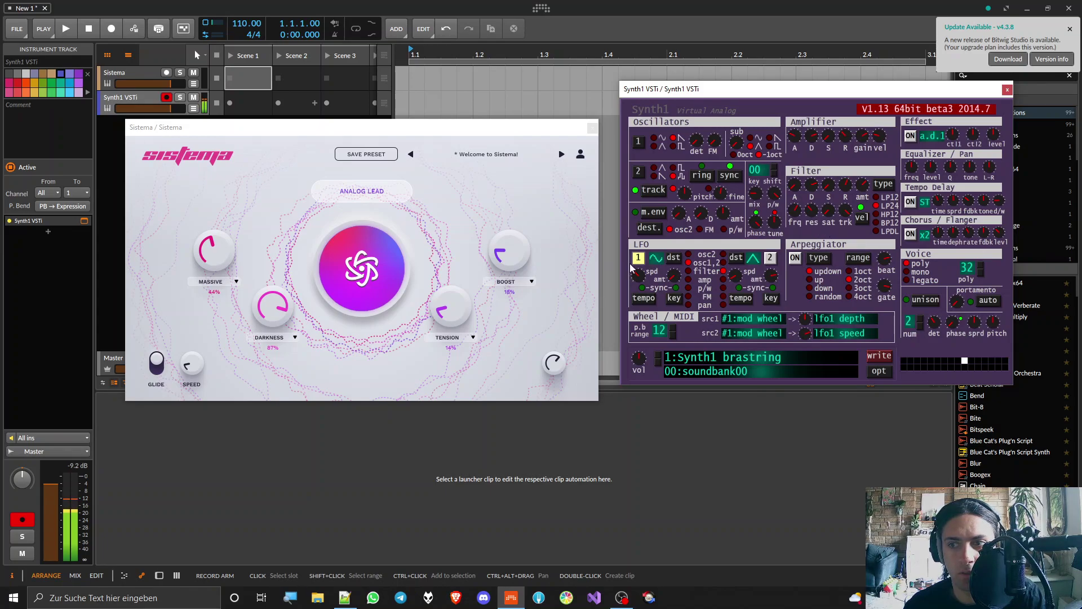
{"action": "left_click", "coordinate": [918, 274]}
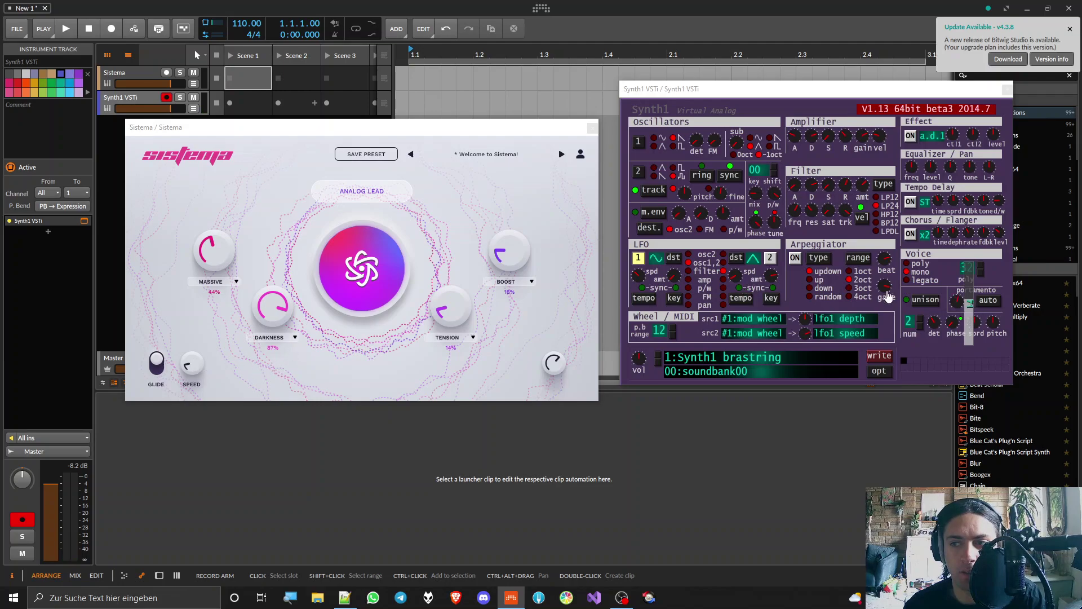
{"action": "left_click", "coordinate": [946, 292]}
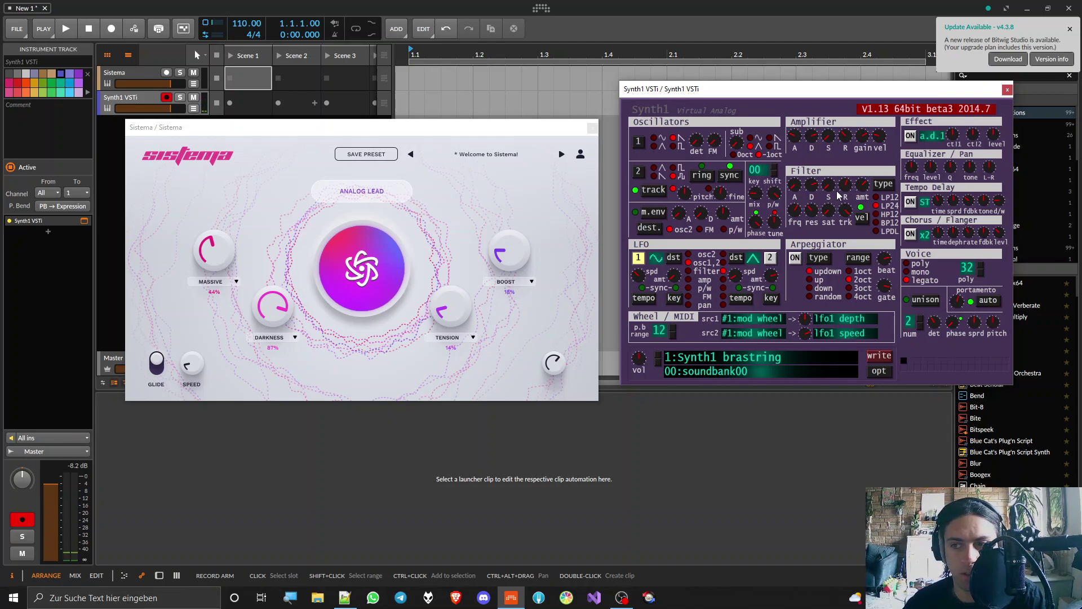
{"action": "left_click", "coordinate": [920, 272]}
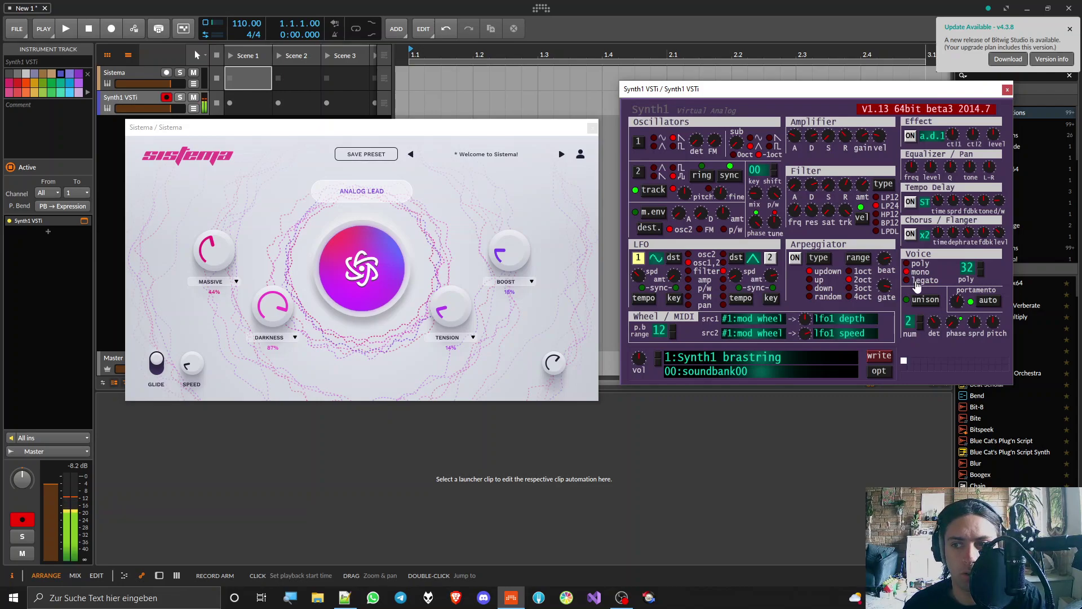
{"action": "left_click", "coordinate": [920, 282]}
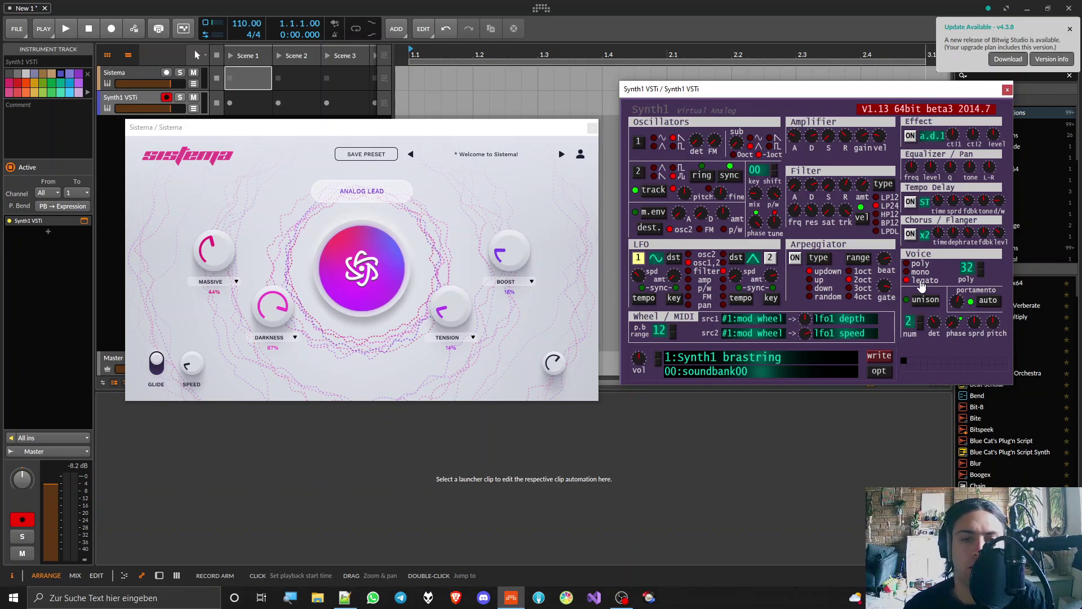
Delete the Synth1 instrument track.
{"action": "left_click", "coordinate": [108, 99]}
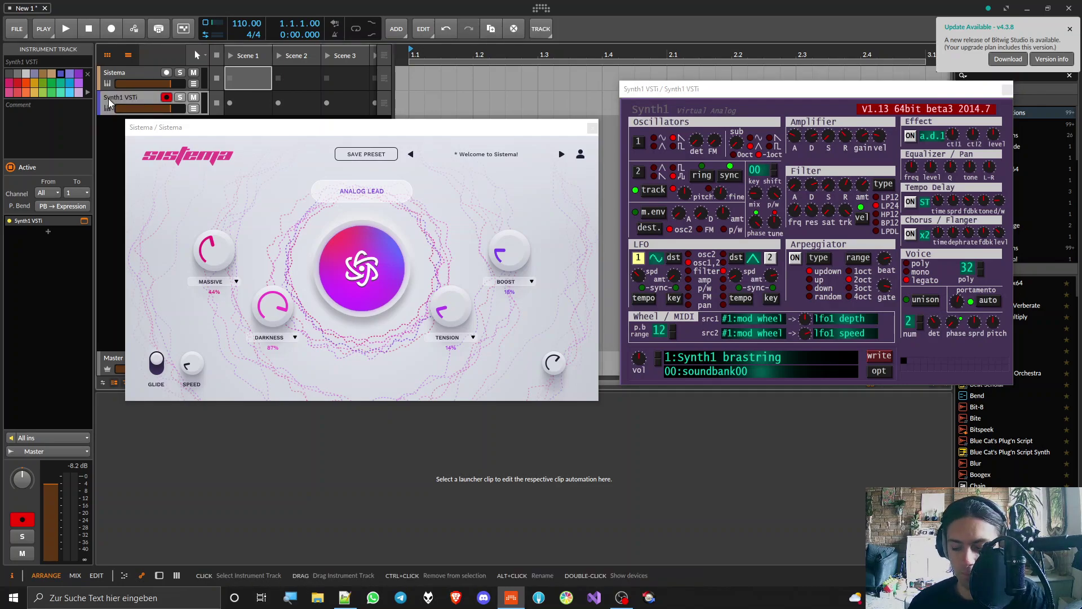
{"action": "key", "text": "Delete"}
Return to the Sistema plug-in, arm its track for recording and switch Glide off.
{"action": "left_click", "coordinate": [177, 129]}
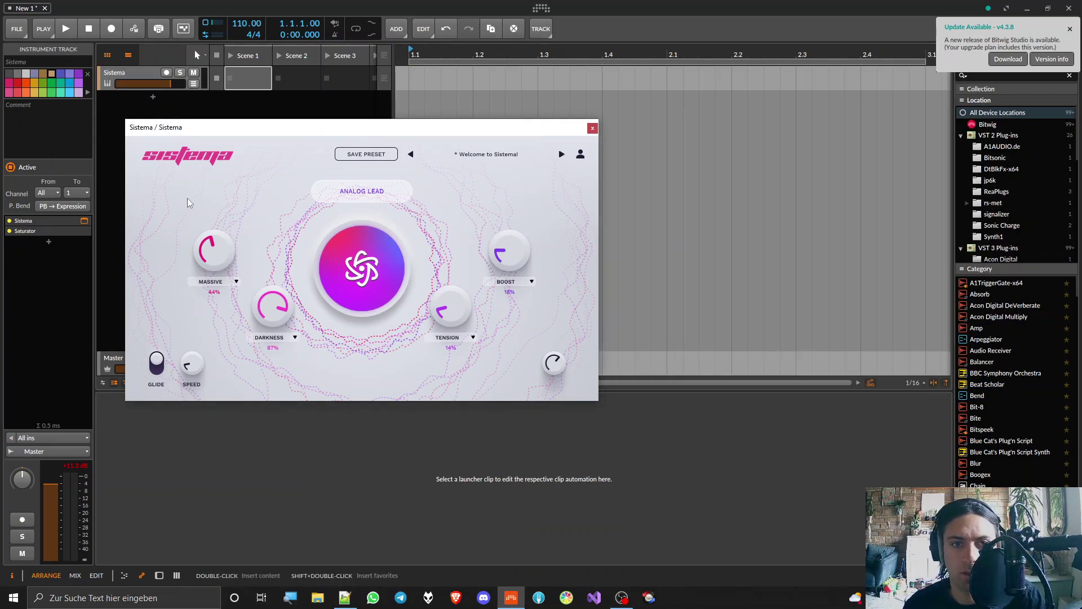
{"action": "left_click", "coordinate": [150, 74]}
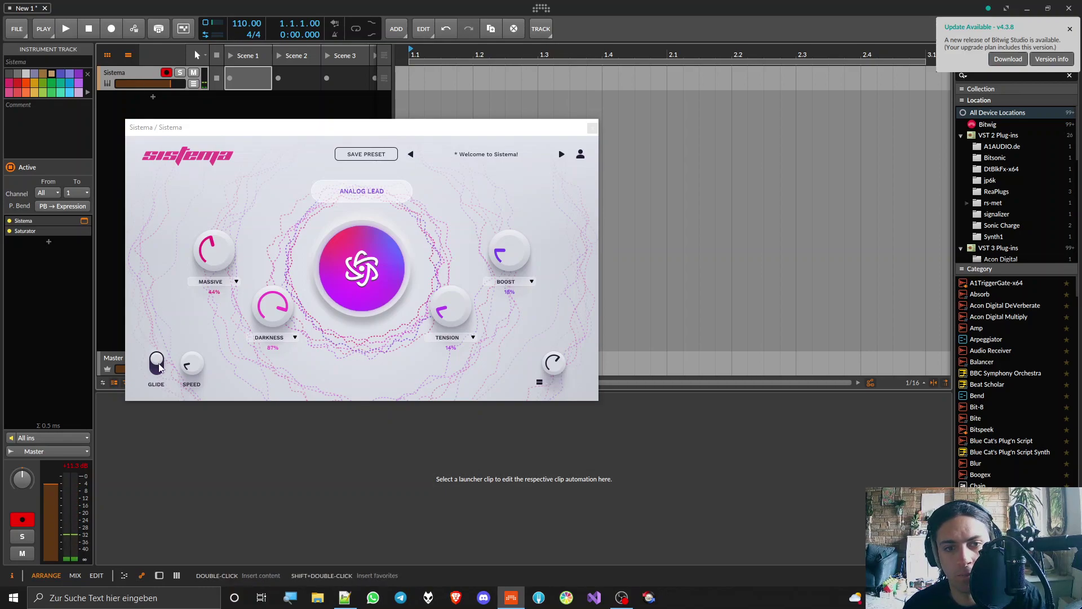
{"action": "left_click", "coordinate": [213, 333]}
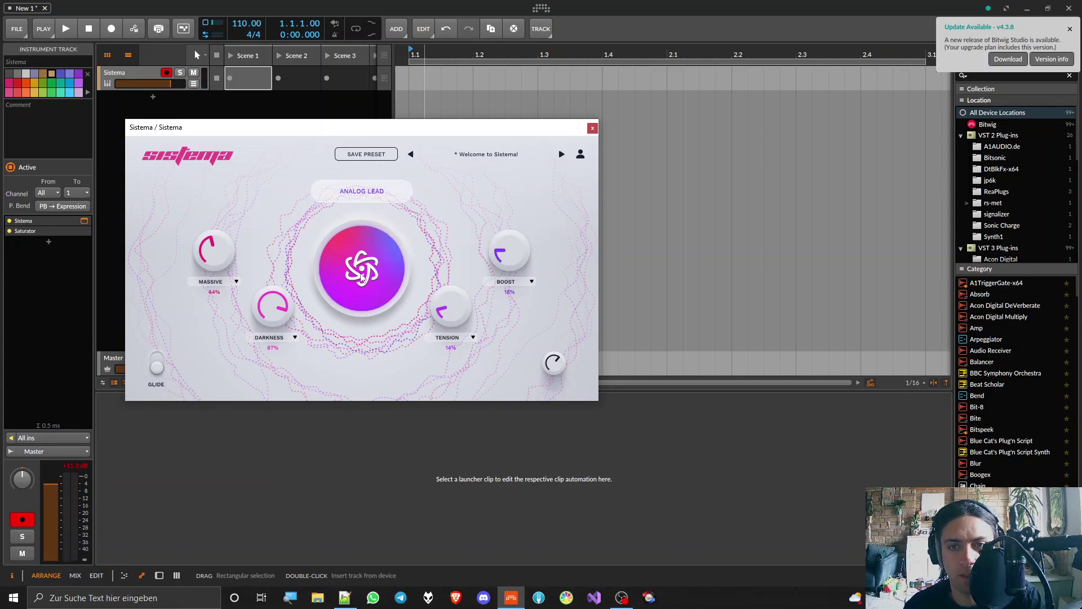
Go through Sistema's sound engine categories from 808 to Keys to compare the character options each one offers.
{"action": "left_click", "coordinate": [361, 193]}
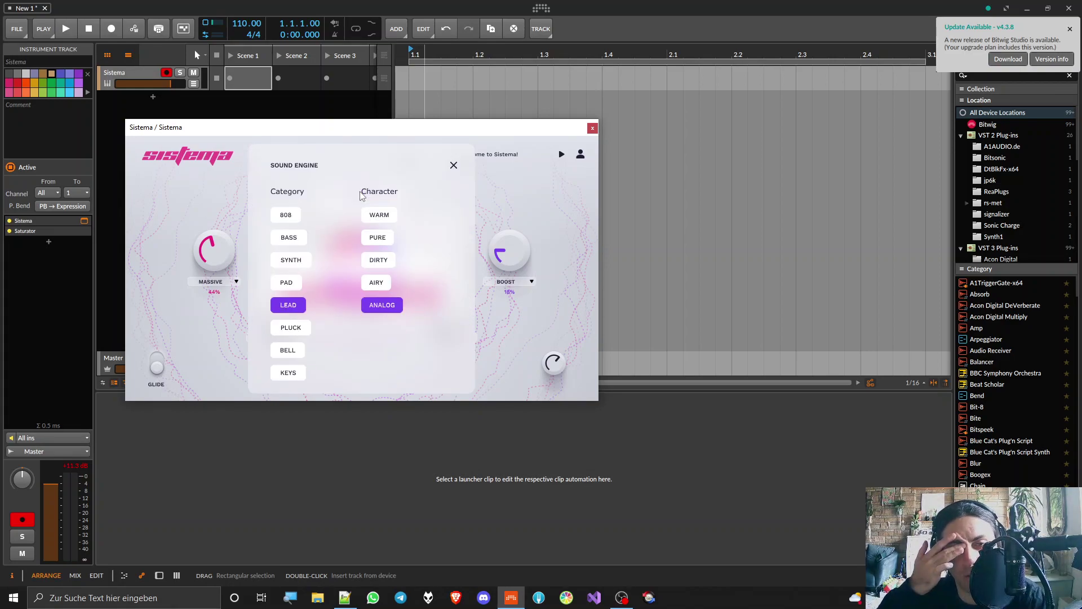
{"action": "left_click", "coordinate": [291, 221]}
{"action": "left_click", "coordinate": [290, 237]}
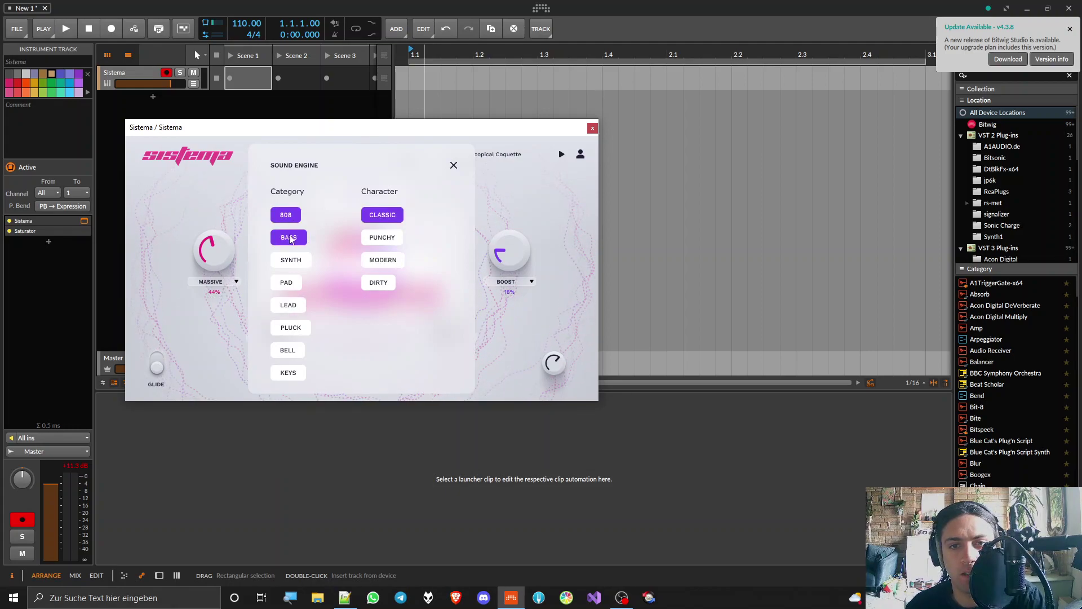
{"action": "left_click", "coordinate": [291, 263]}
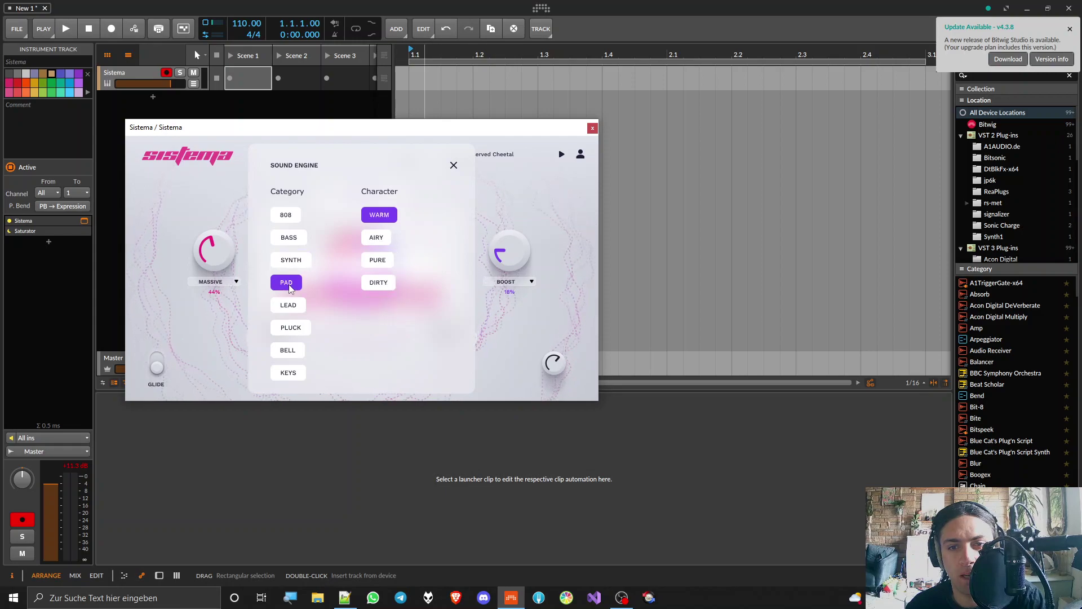
{"action": "left_click", "coordinate": [288, 305]}
{"action": "left_click", "coordinate": [297, 331]}
{"action": "left_click", "coordinate": [289, 350]}
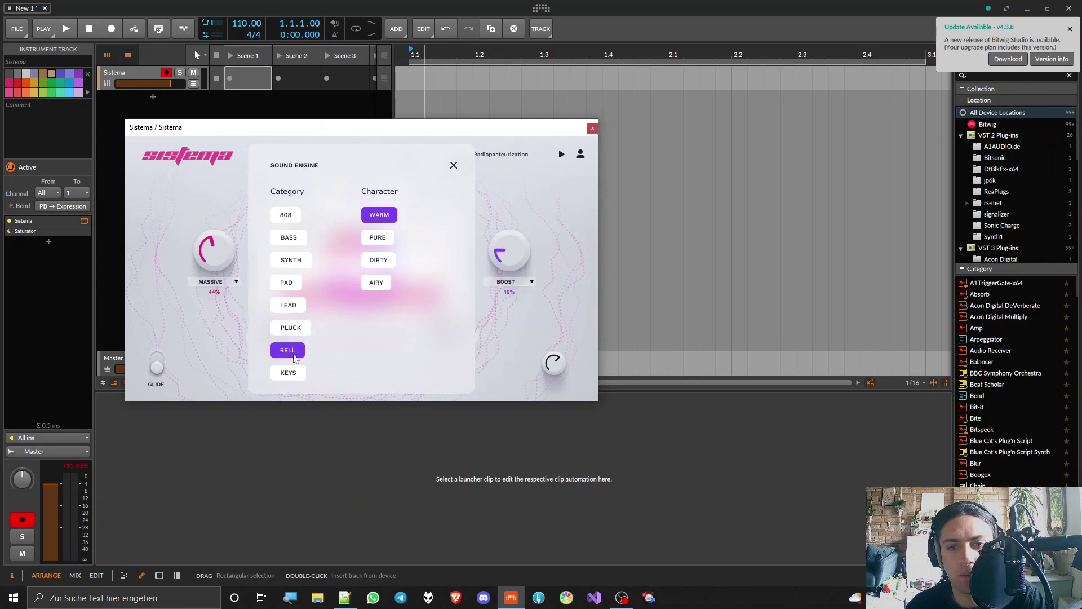
{"action": "left_click", "coordinate": [289, 373]}
Set the sound engine to the Bell category with the Pure character.
{"action": "left_click", "coordinate": [294, 354]}
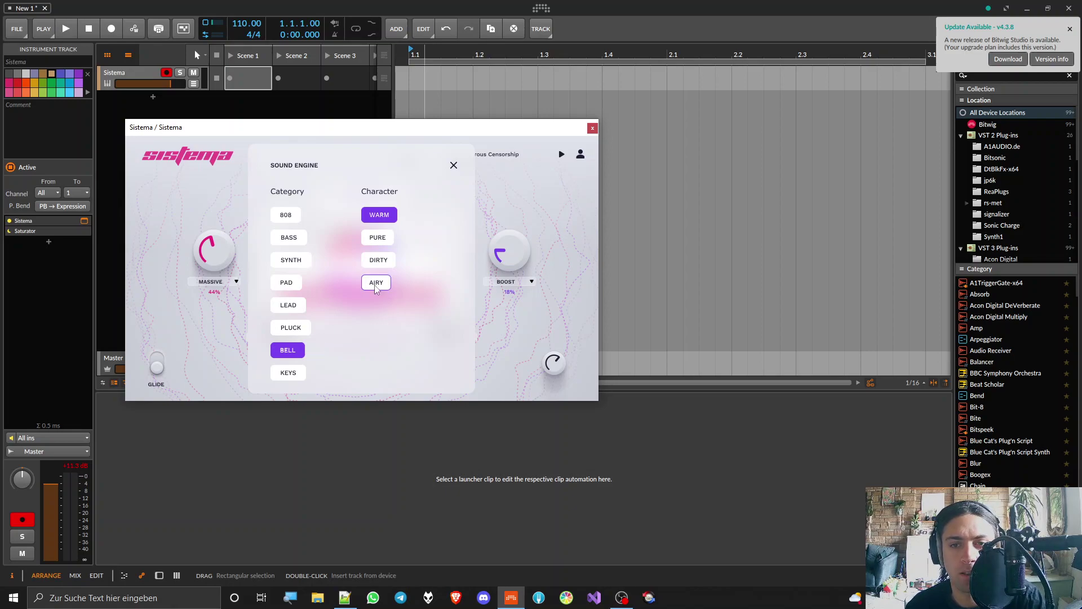
{"action": "left_click", "coordinate": [384, 239]}
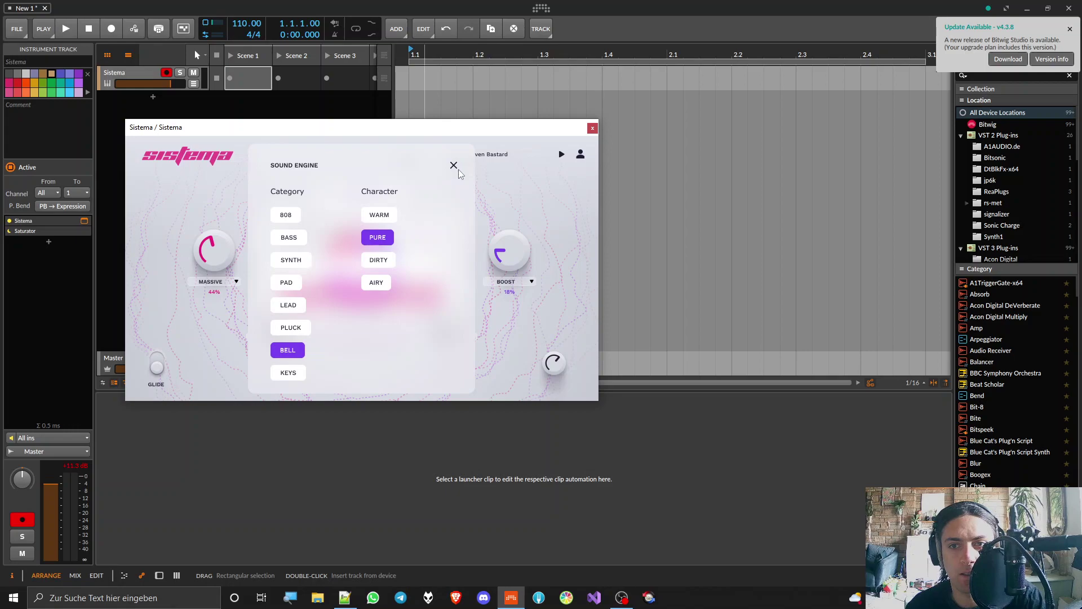
{"action": "left_click", "coordinate": [454, 166]}
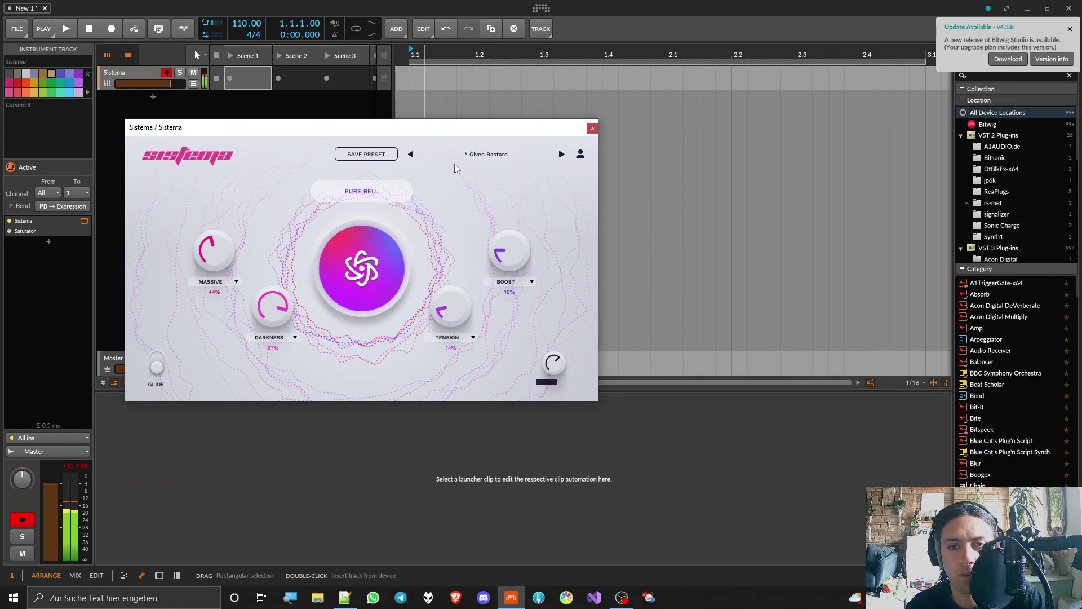
Turn the Massive, Darkness, Tension and Boost macros down to 0%.
{"action": "left_click_drag", "start_coordinate": [214, 250], "coordinate": [173, 268]}
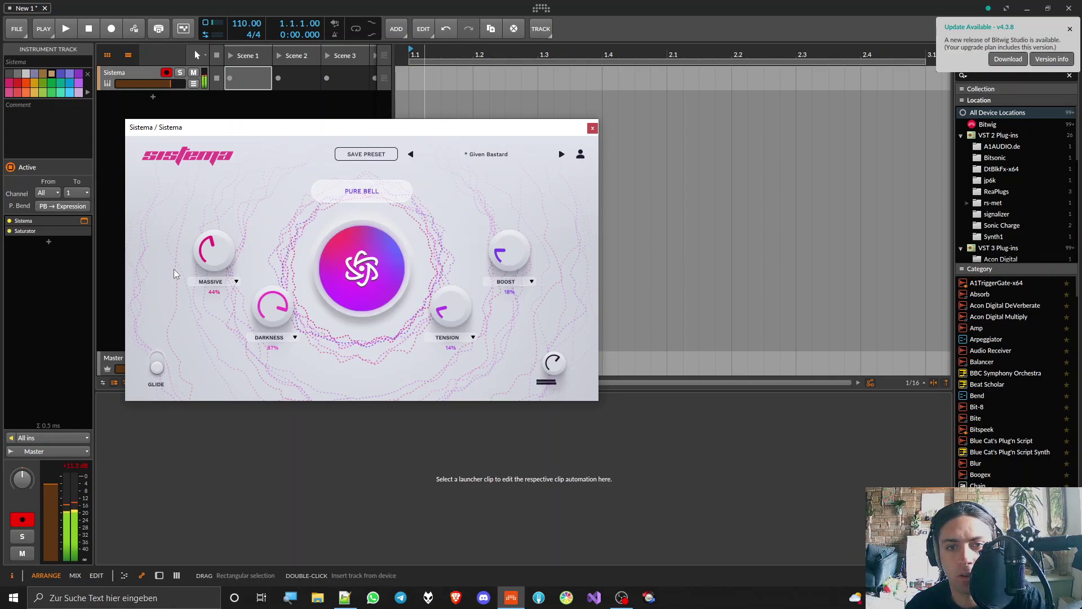
{"action": "left_click_drag", "start_coordinate": [268, 317], "coordinate": [350, 427]}
{"action": "left_click_drag", "start_coordinate": [445, 307], "coordinate": [451, 323]}
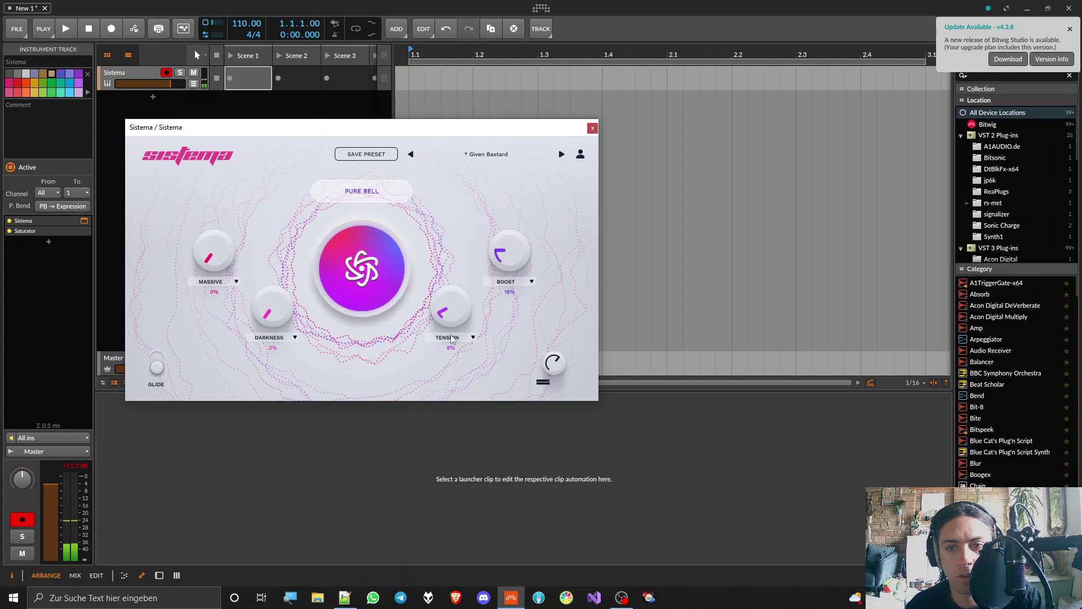
{"action": "left_click_drag", "start_coordinate": [495, 236], "coordinate": [511, 348]}
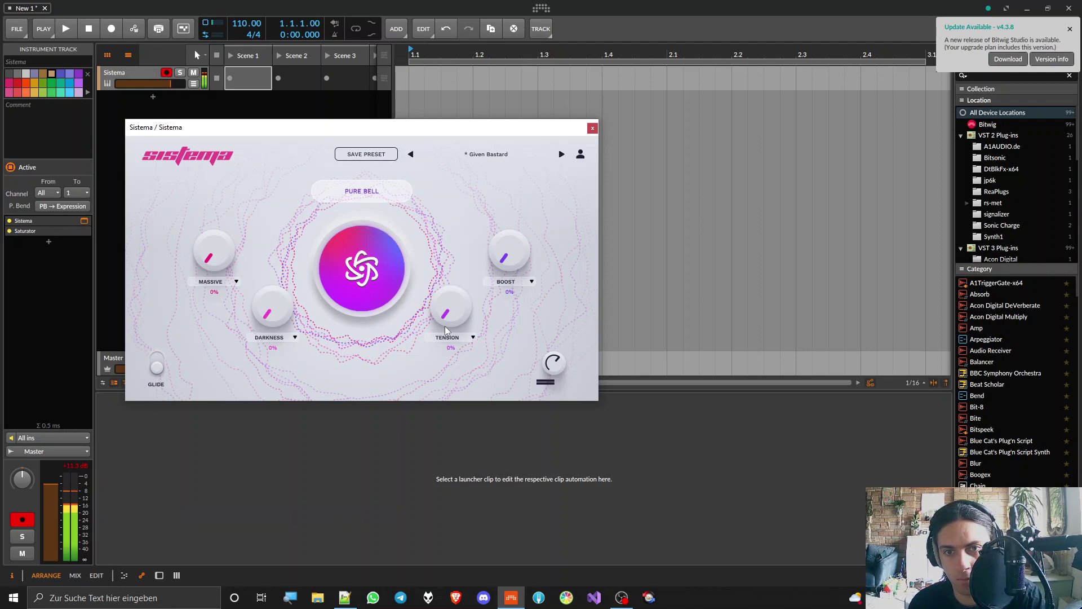
Generate and audition a series of random Pure Bell variations.
{"action": "left_click", "coordinate": [376, 267]}
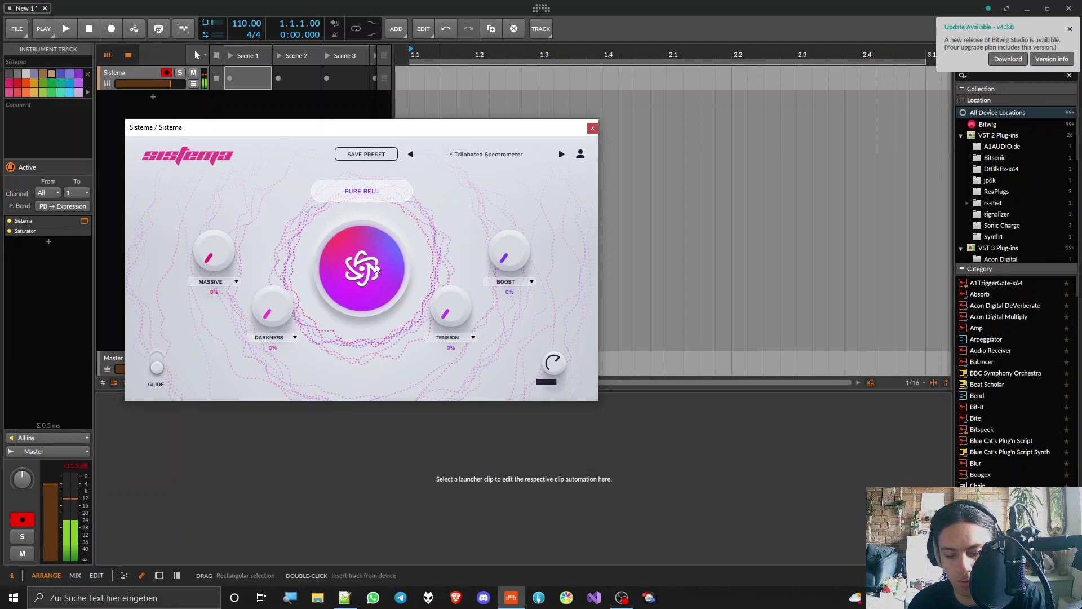
{"action": "left_click", "coordinate": [362, 263]}
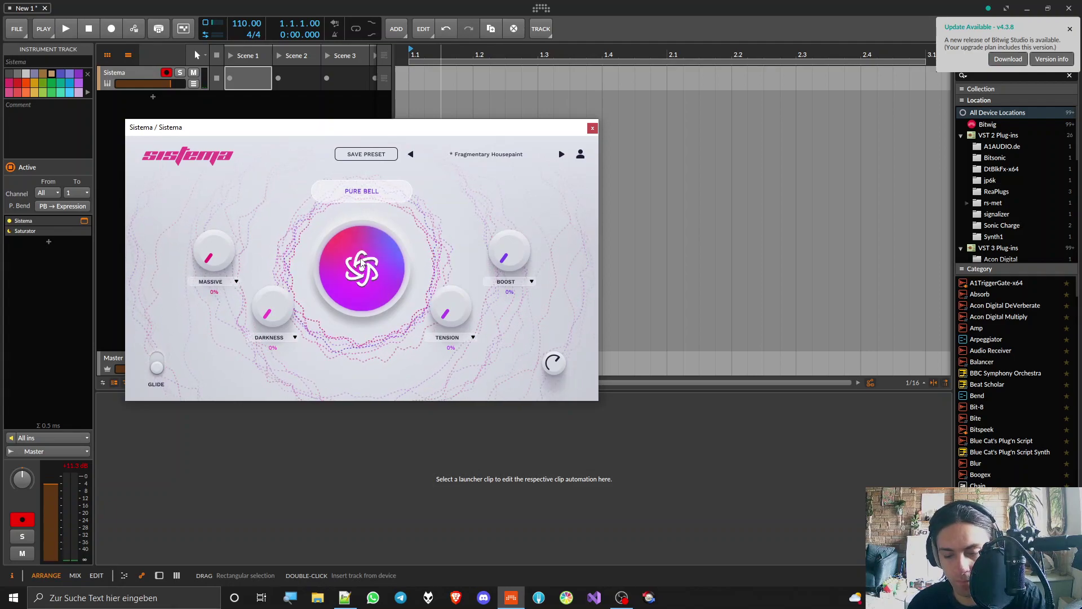
{"action": "left_click", "coordinate": [362, 263]}
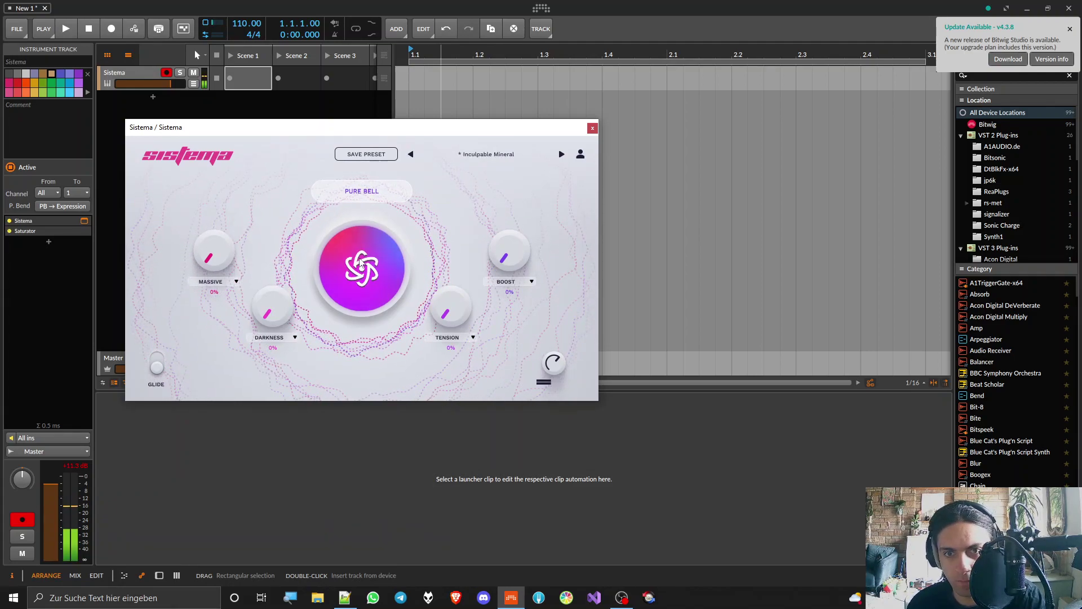
{"action": "left_click", "coordinate": [362, 263]}
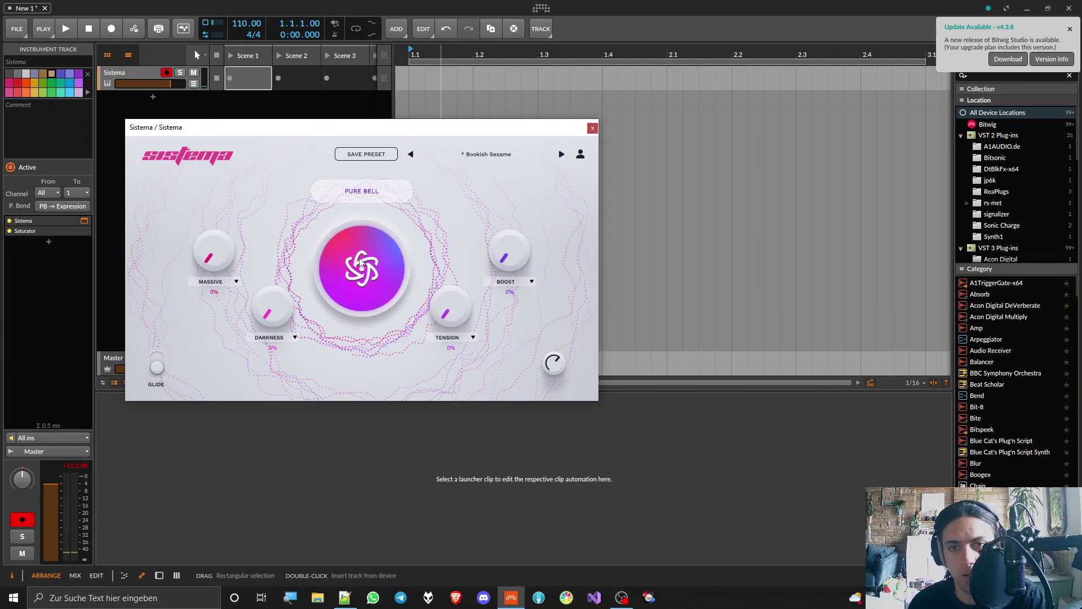
{"action": "left_click", "coordinate": [360, 264]}
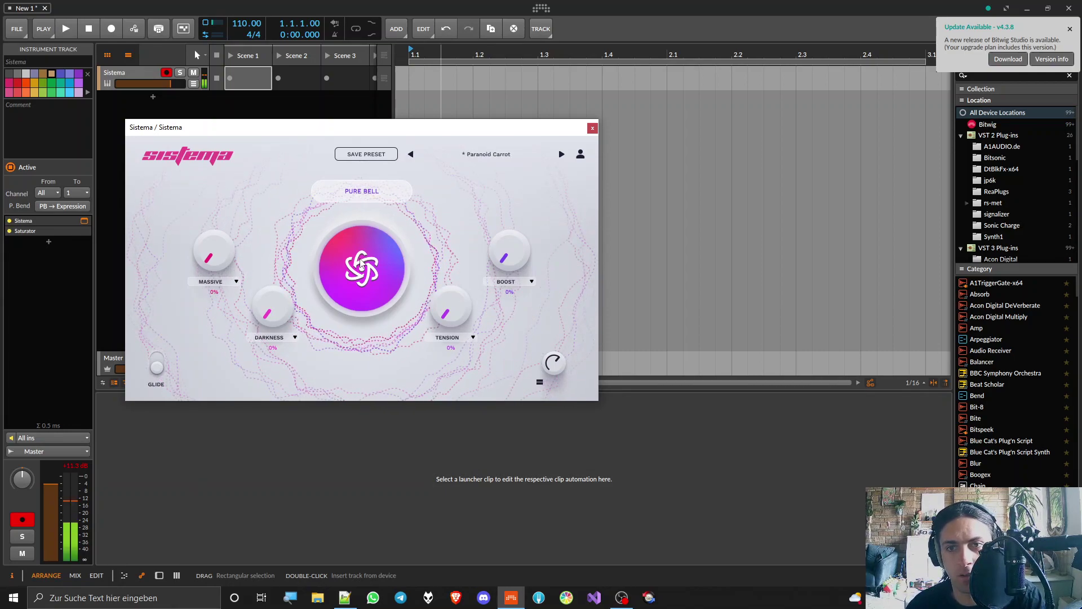
{"action": "left_click", "coordinate": [361, 263]}
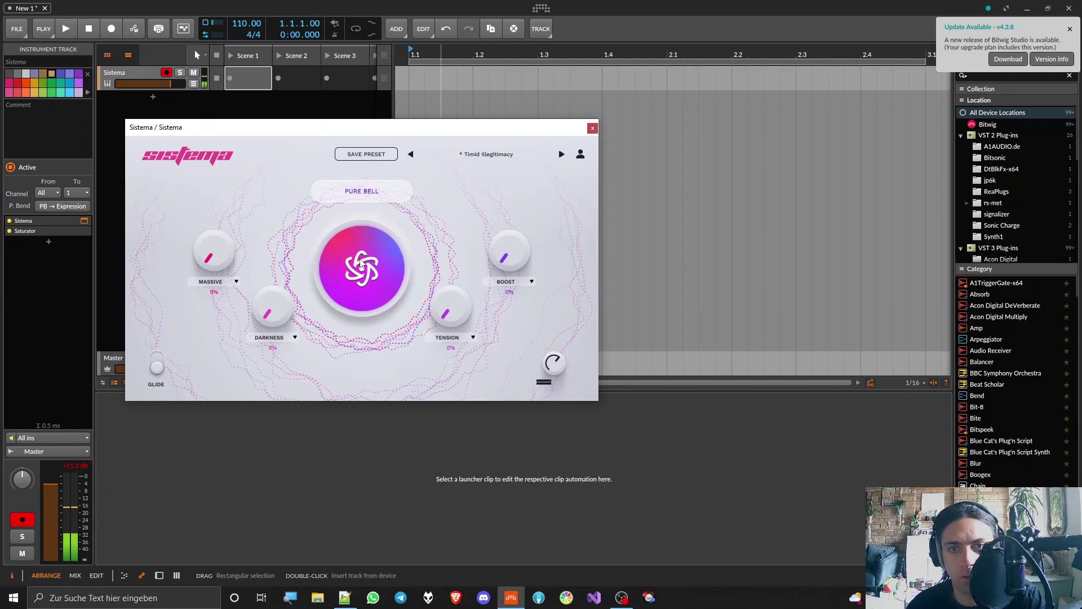
{"action": "left_click", "coordinate": [361, 263]}
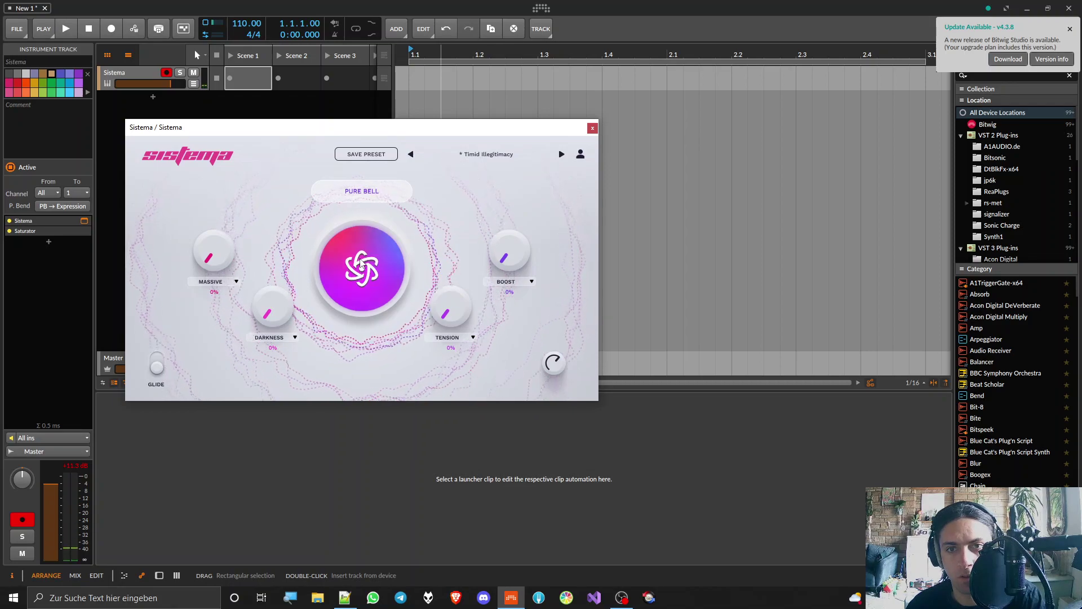
{"action": "left_click", "coordinate": [360, 263]}
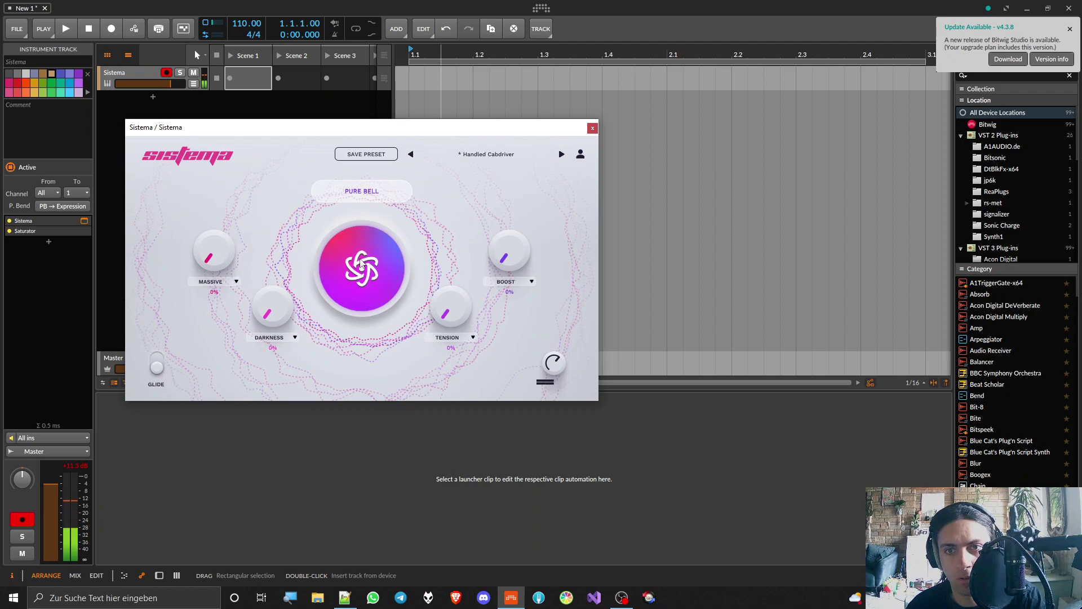
{"action": "left_click", "coordinate": [361, 263]}
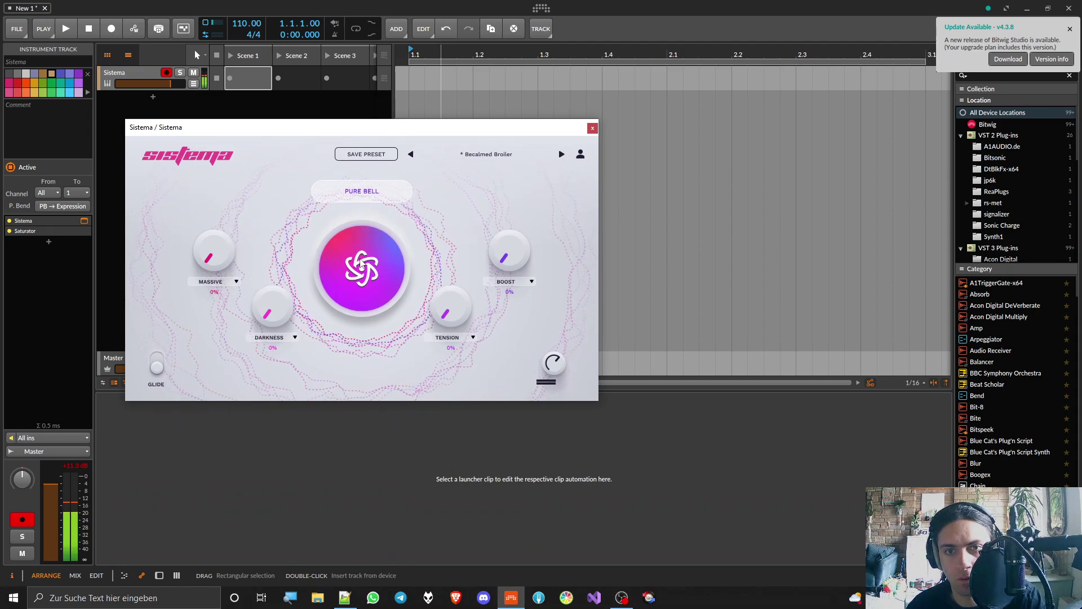
Change the Bell sound's character to Airy.
{"action": "left_click", "coordinate": [363, 193]}
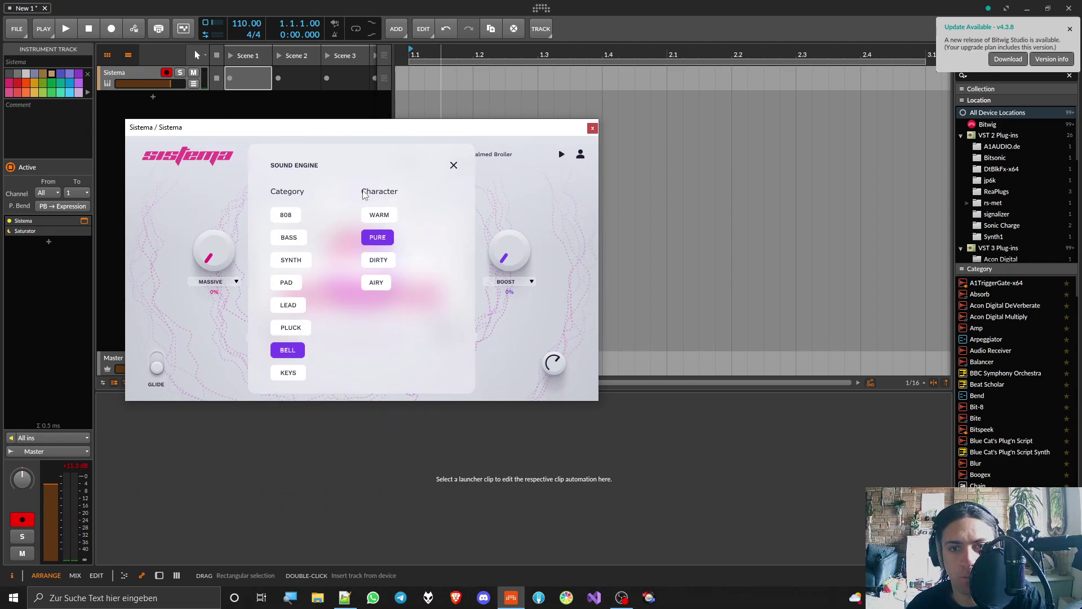
{"action": "left_click", "coordinate": [375, 282]}
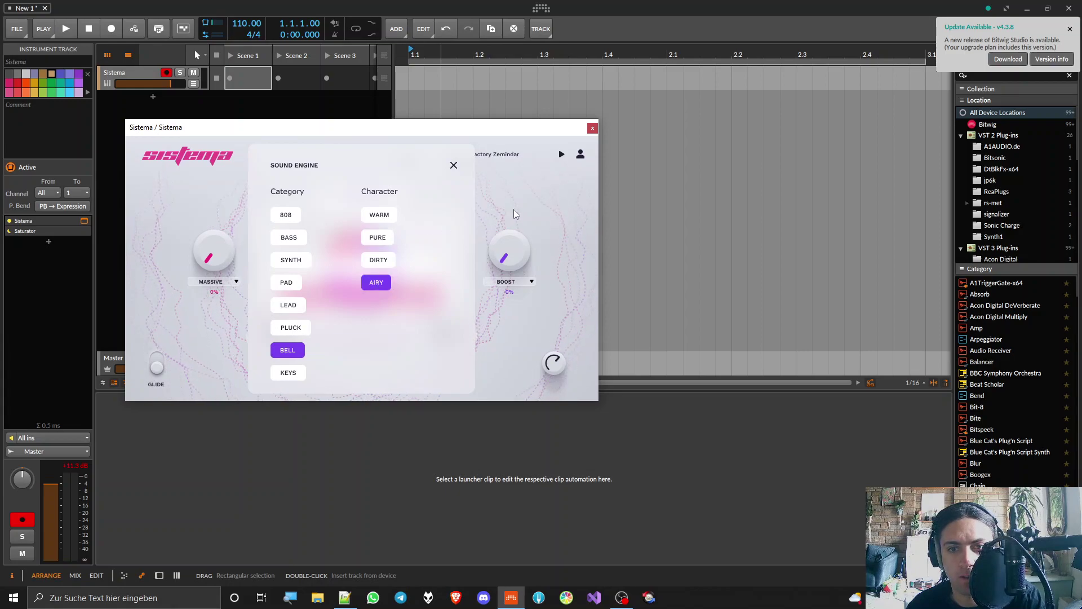
{"action": "left_click", "coordinate": [453, 165]}
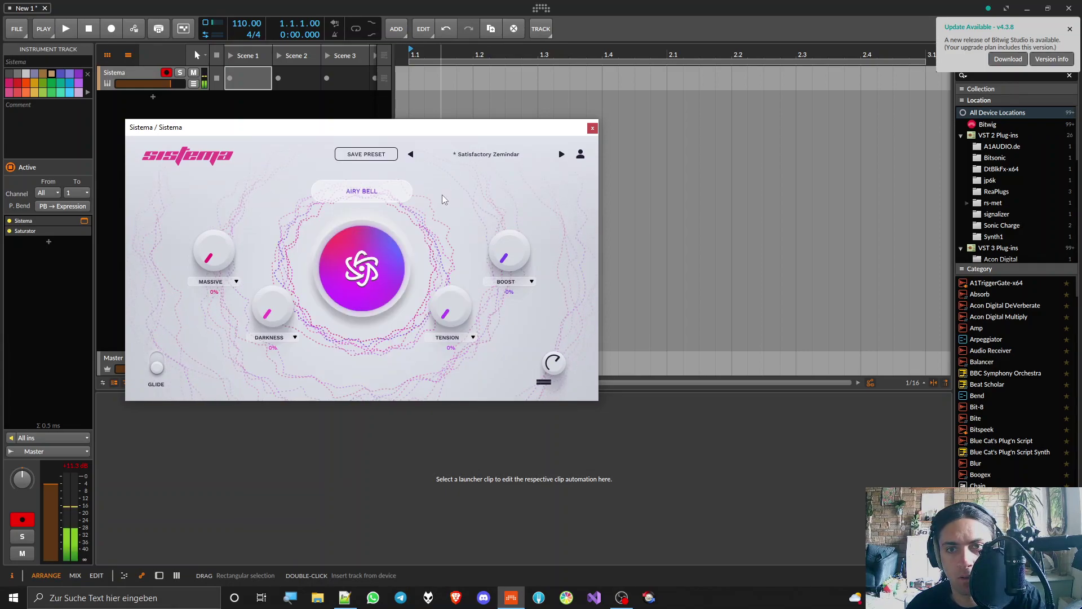
Try the macros on the Airy Bell, leaving Boost raised and the other three at 0%, and generate a new random variation.
{"action": "left_click_drag", "start_coordinate": [214, 251], "coordinate": [220, 200]}
{"action": "left_click_drag", "start_coordinate": [272, 307], "coordinate": [277, 248]}
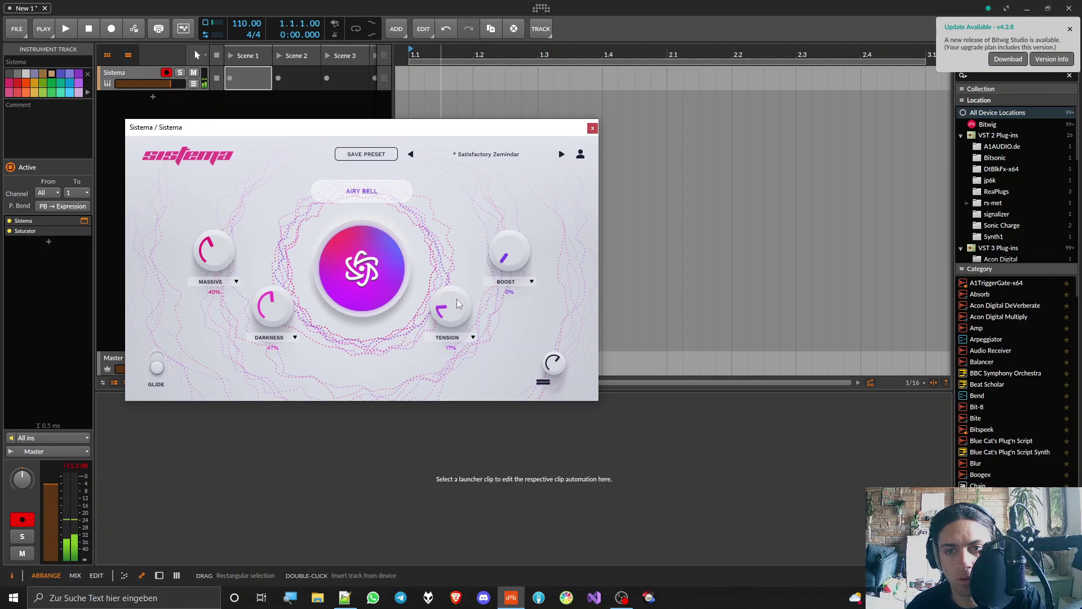
{"action": "left_click_drag", "start_coordinate": [457, 314], "coordinate": [462, 372]}
{"action": "left_click_drag", "start_coordinate": [514, 264], "coordinate": [526, 152]}
{"action": "double_click", "coordinate": [276, 303]}
{"action": "double_click", "coordinate": [223, 250]}
{"action": "left_click", "coordinate": [377, 279]}
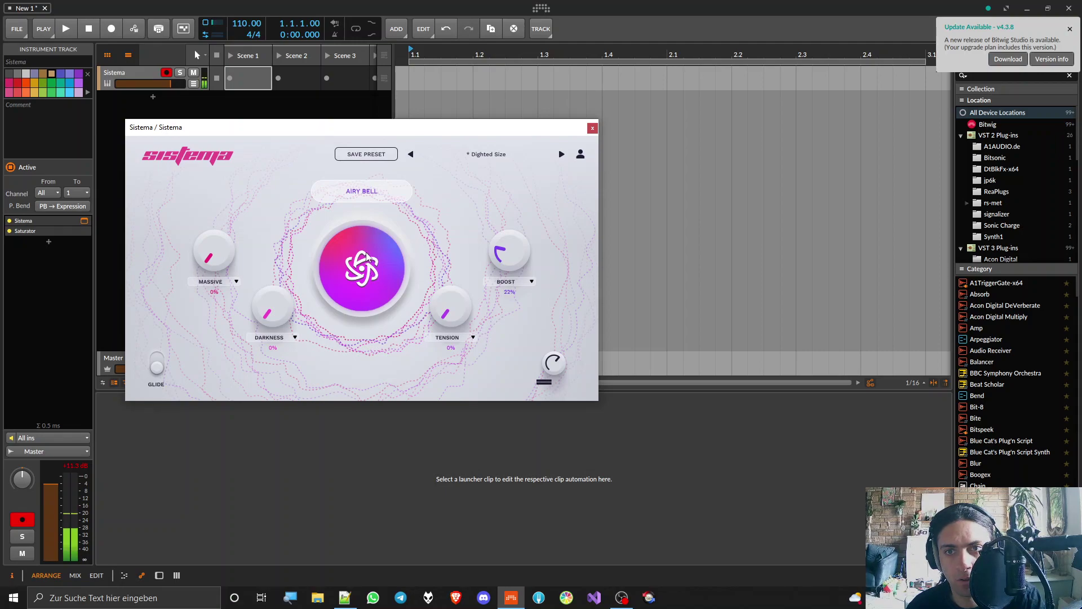
Change the Bell sound's character to Warm.
{"action": "left_click", "coordinate": [371, 191]}
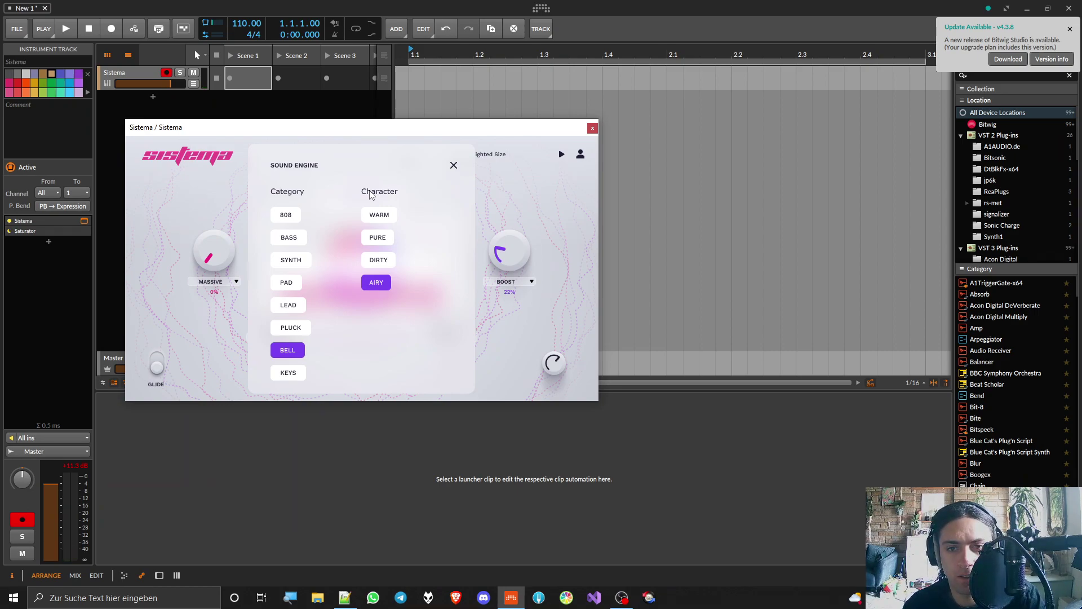
{"action": "left_click", "coordinate": [377, 214]}
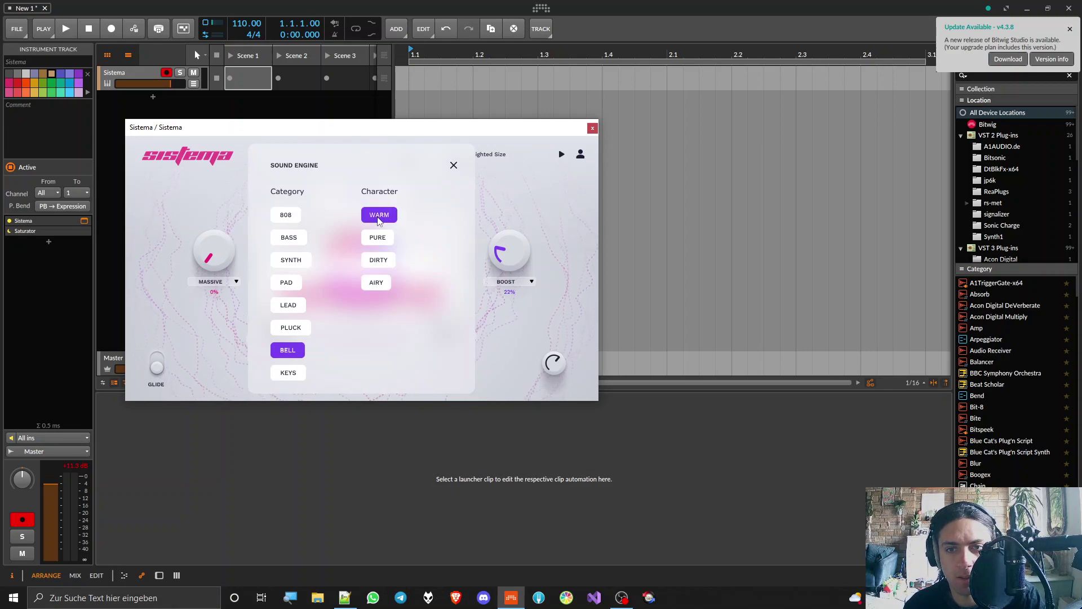
{"action": "left_click", "coordinate": [454, 166]}
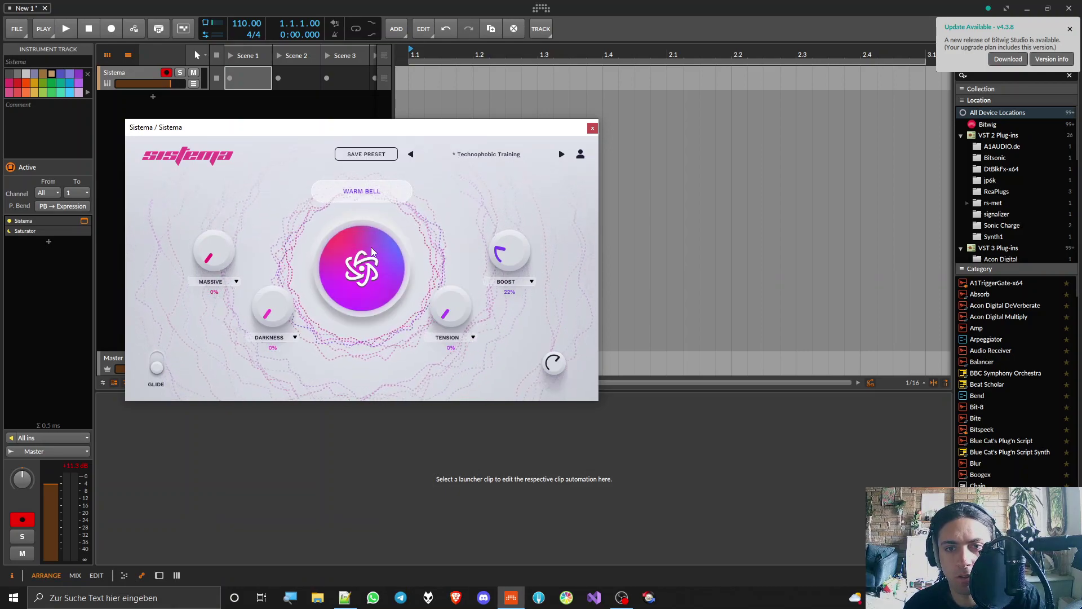
Switch the sound engine to the Keys category with the Analog character.
{"action": "left_click", "coordinate": [348, 196]}
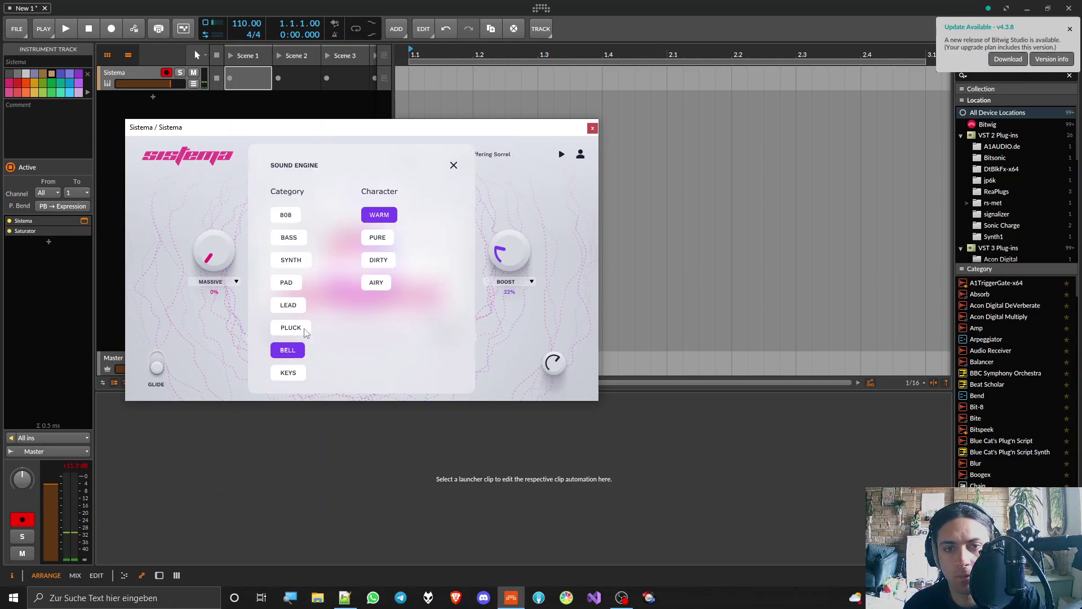
{"action": "left_click", "coordinate": [295, 372]}
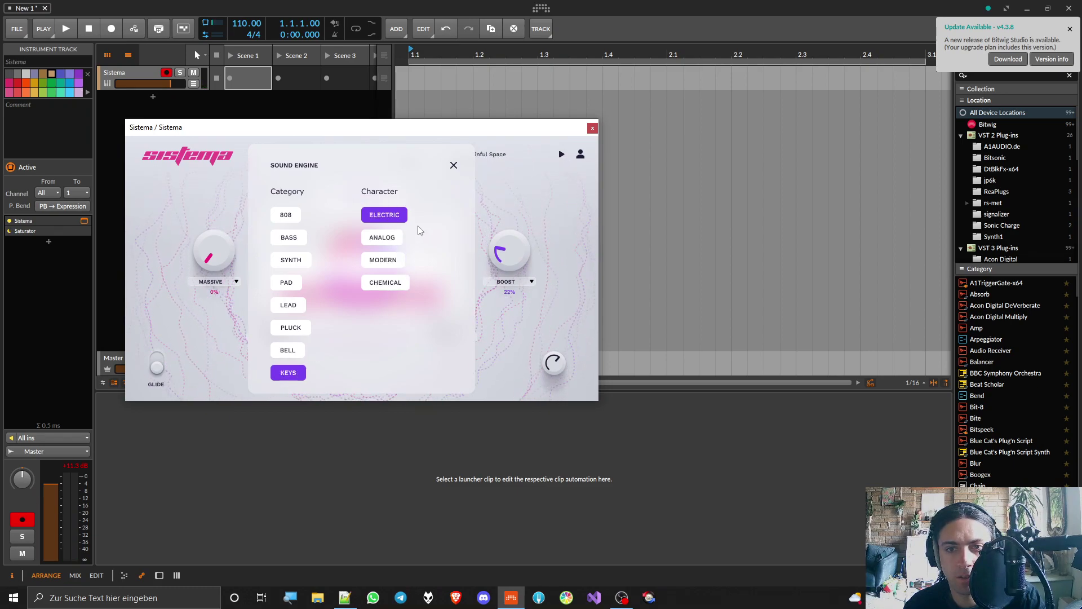
{"action": "left_click", "coordinate": [382, 237]}
{"action": "left_click", "coordinate": [454, 165]}
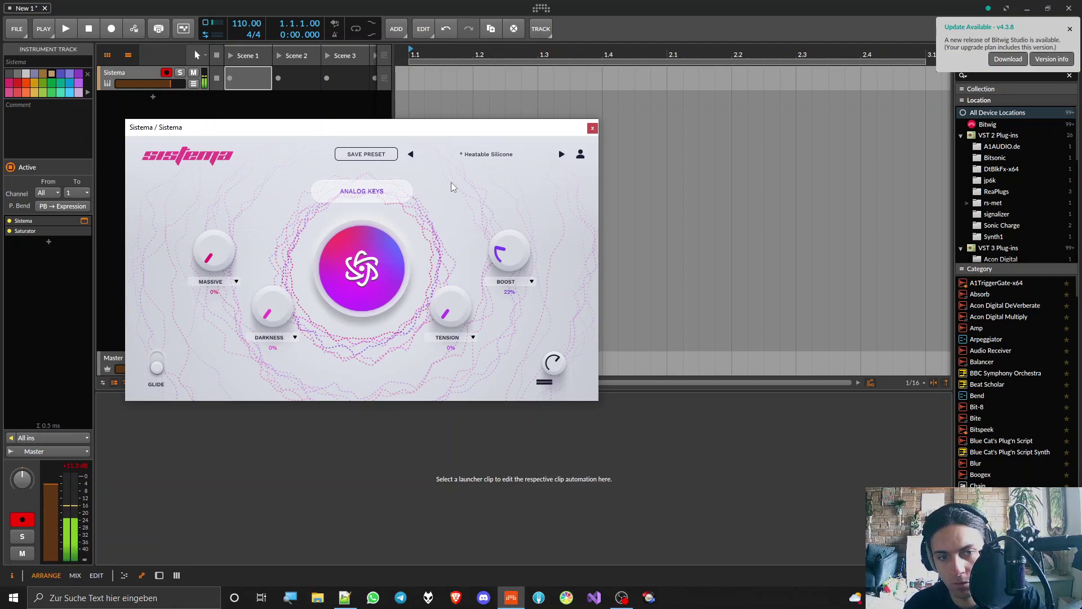
Shape the Analog Keys sound with Massive at 51%, Darkness at 83%, Boost at 17% and Tension at 0%.
{"action": "left_click_drag", "start_coordinate": [274, 305], "coordinate": [292, 173]}
{"action": "left_click_drag", "start_coordinate": [229, 244], "coordinate": [234, 194]}
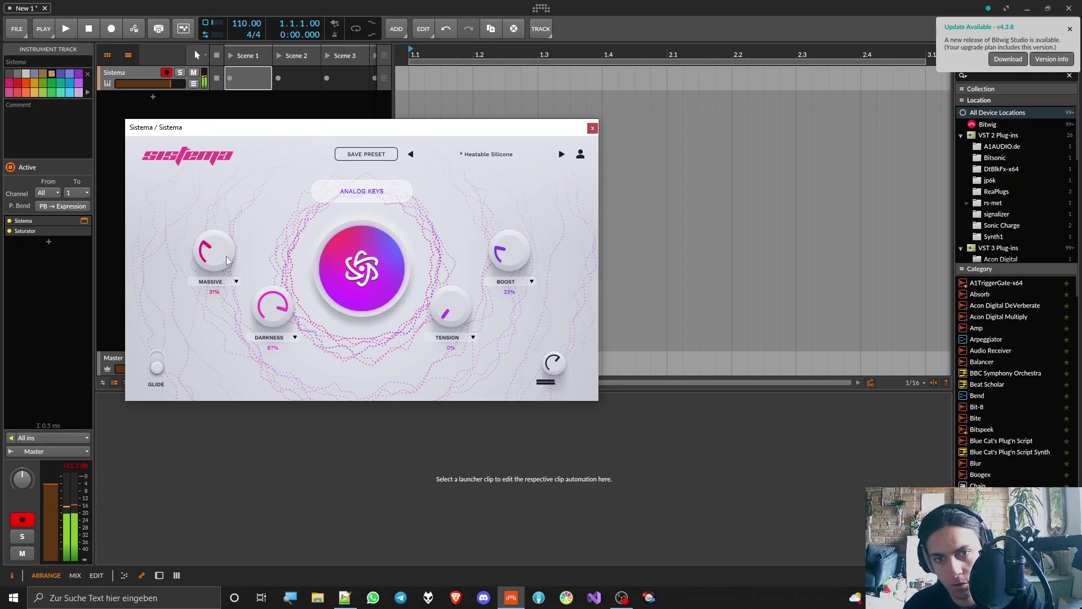
{"action": "mouse_move", "coordinate": [272, 317]}
{"action": "left_mouse_down"}
{"action": "mouse_move", "coordinate": [273, 404]}
{"action": "mouse_move", "coordinate": [273, 316]}
{"action": "left_mouse_up"}
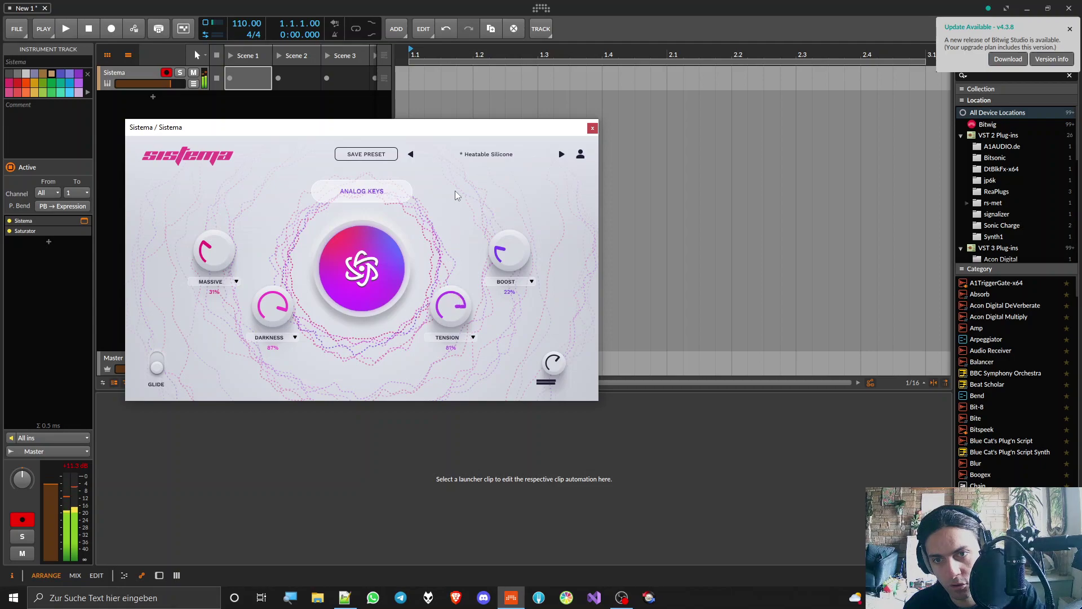
{"action": "left_click_drag", "start_coordinate": [514, 236], "coordinate": [514, 268]}
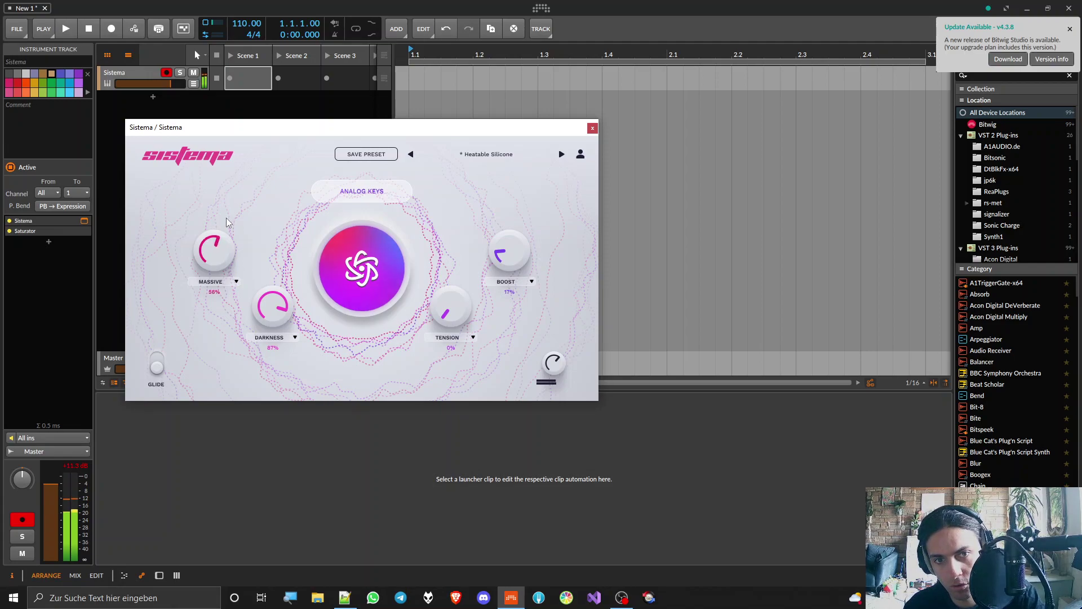
{"action": "left_click_drag", "start_coordinate": [285, 361], "coordinate": [278, 314]}
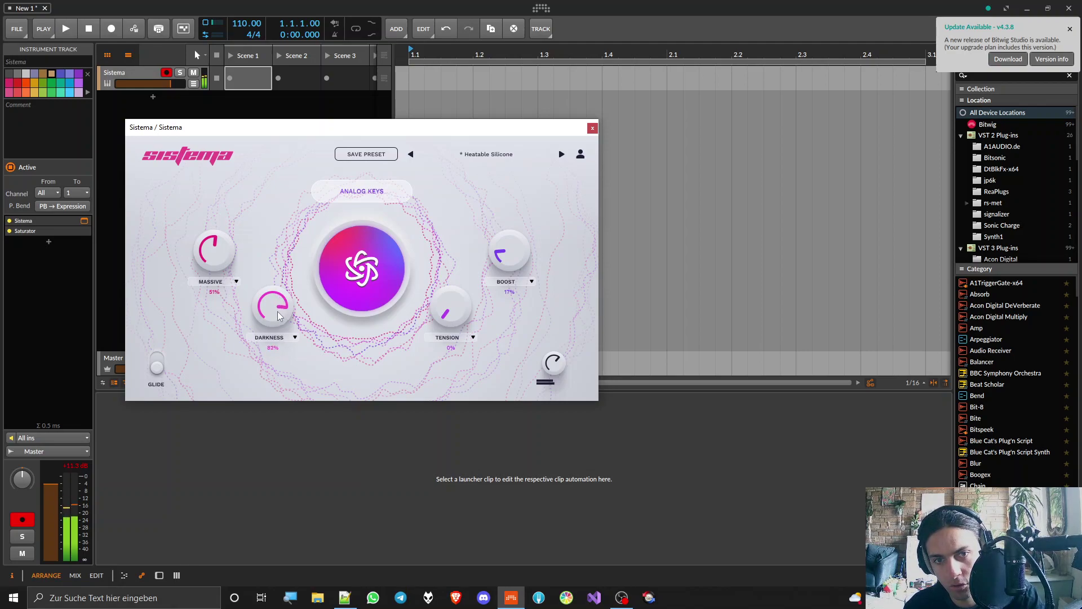
Save the Analog Keys sound as the preset Heatable Silicone and generate a new random variation.
{"action": "left_click", "coordinate": [354, 158]}
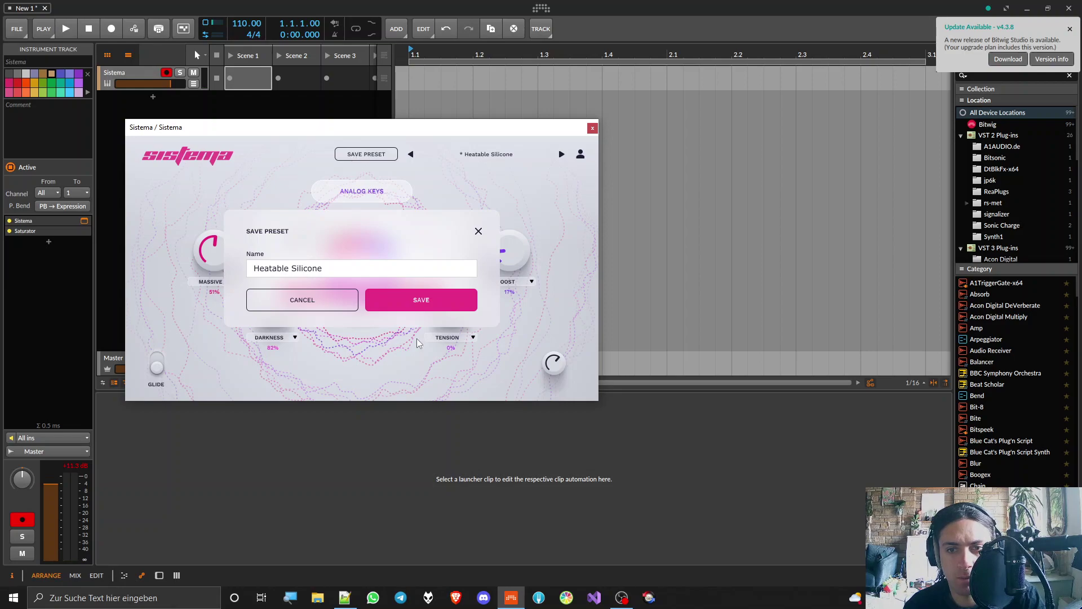
{"action": "left_click", "coordinate": [419, 306]}
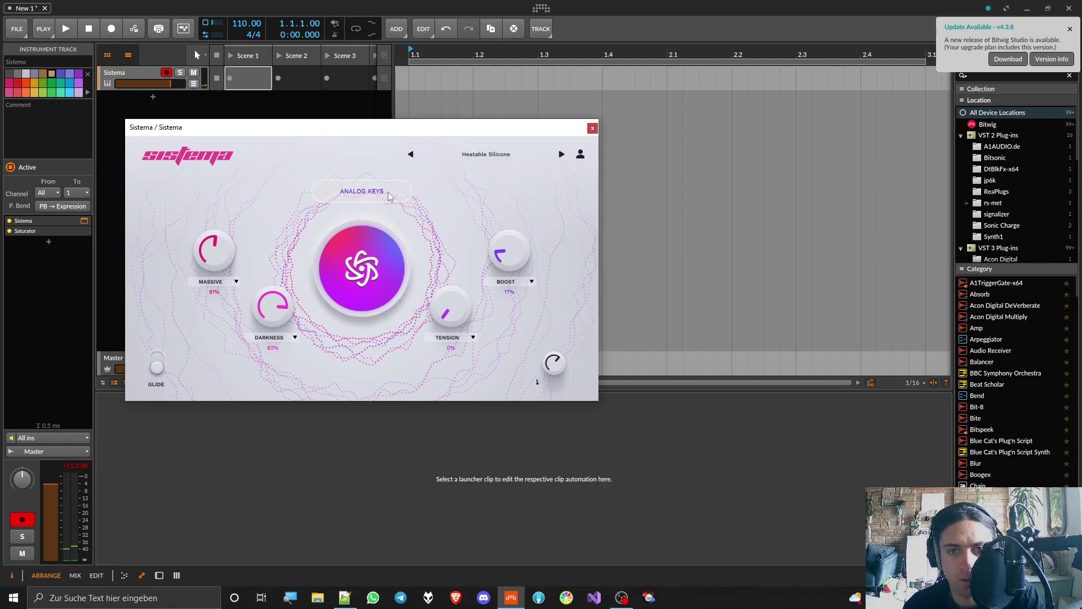
{"action": "left_click", "coordinate": [366, 277]}
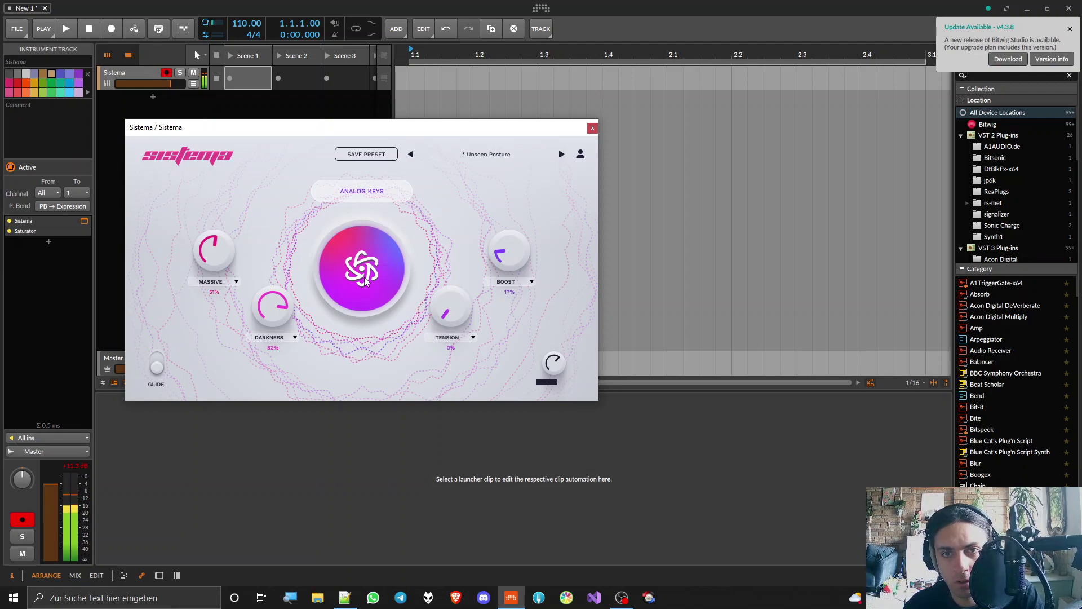
Switch the sound engine to the 808 category with the Modern character.
{"action": "left_click", "coordinate": [375, 193]}
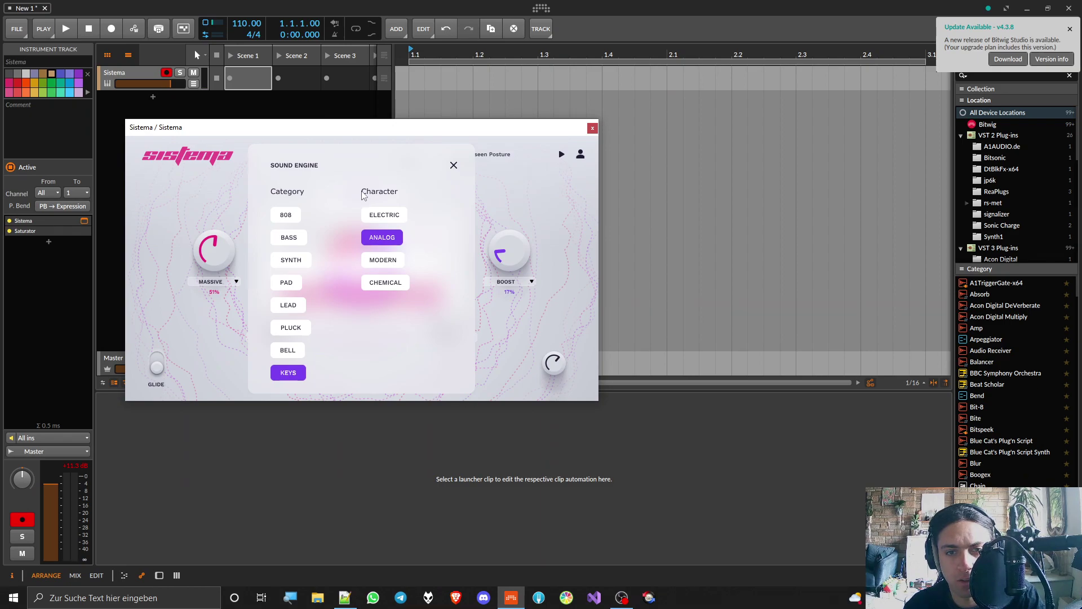
{"action": "left_click", "coordinate": [296, 216]}
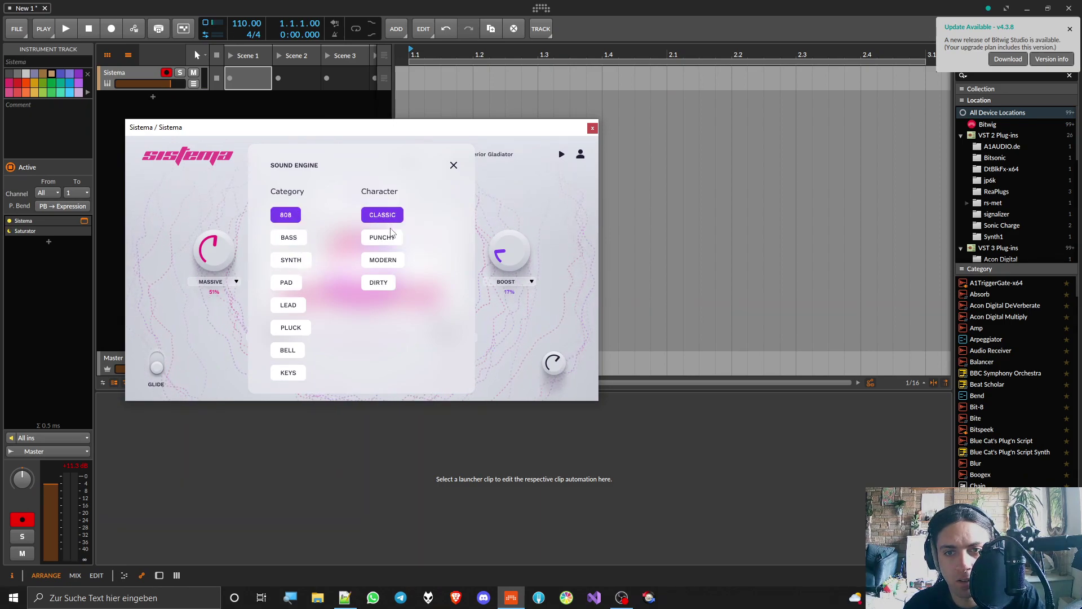
{"action": "left_click", "coordinate": [388, 262]}
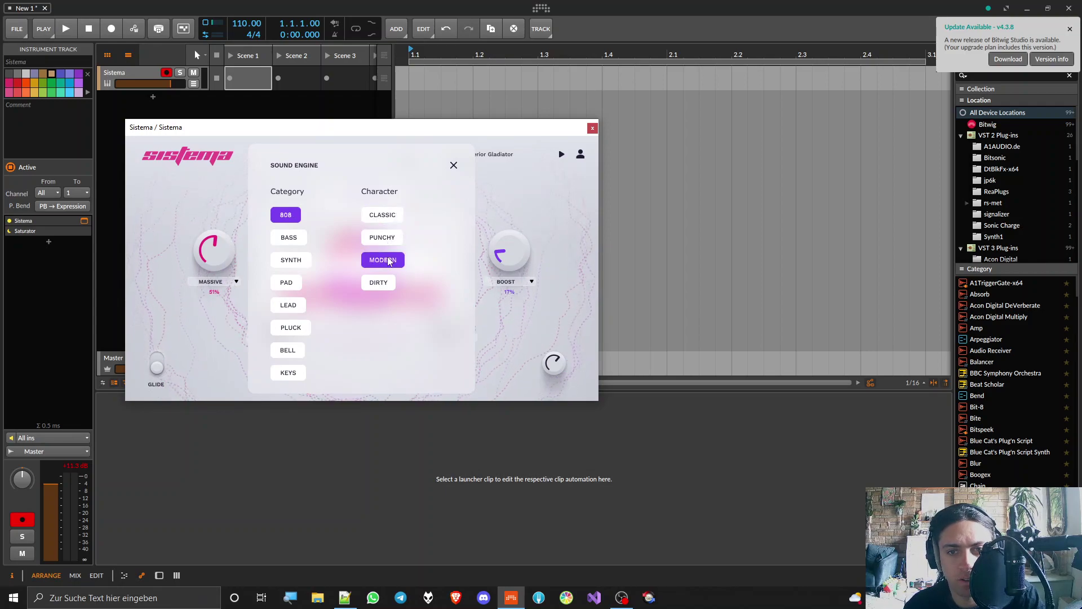
{"action": "left_click", "coordinate": [454, 166]}
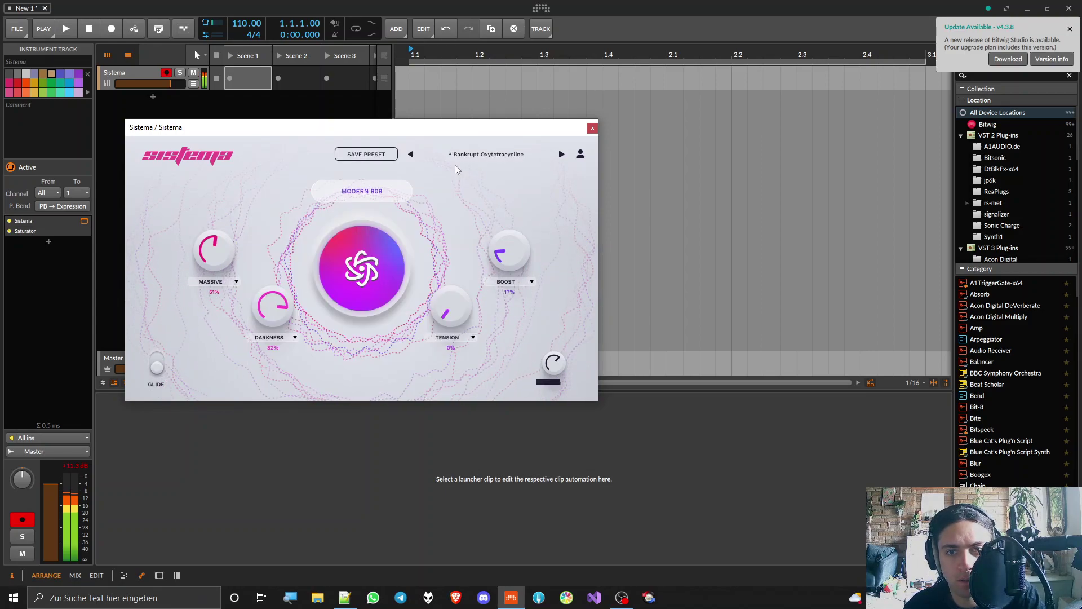
Set the Modern 808's Massive and Darkness to 0%, Boost to 74% and Tension to 42%, and show the Sistema track's device chain.
{"action": "left_click_drag", "start_coordinate": [273, 306], "coordinate": [275, 378]}
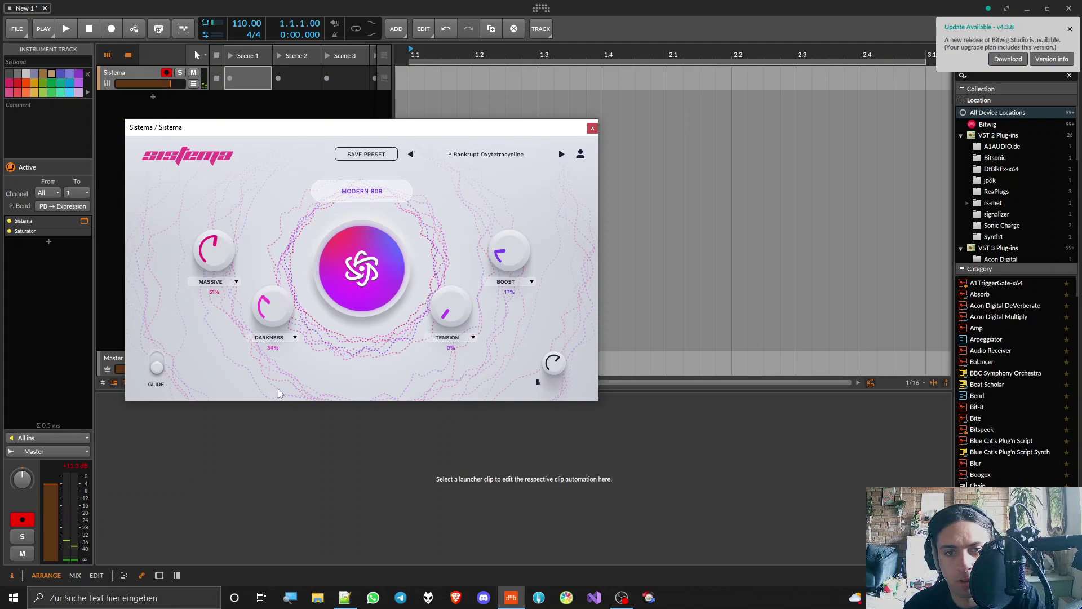
{"action": "left_click_drag", "start_coordinate": [520, 256], "coordinate": [515, 292]}
{"action": "left_click_drag", "start_coordinate": [451, 308], "coordinate": [524, 164]}
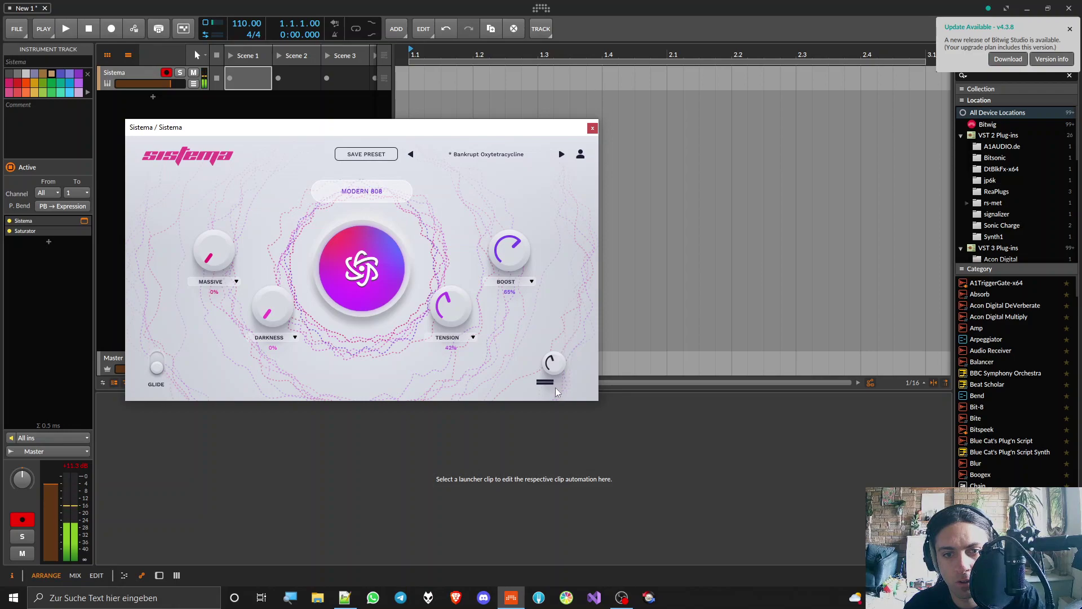
{"action": "left_click", "coordinate": [150, 72]}
{"action": "mouse_move", "coordinate": [509, 248]}
{"action": "left_mouse_down"}
{"action": "mouse_move", "coordinate": [504, 218]}
{"action": "mouse_move", "coordinate": [509, 293]}
{"action": "mouse_move", "coordinate": [502, 246]}
{"action": "left_mouse_up"}
{"action": "left_click_drag", "start_coordinate": [214, 251], "coordinate": [228, 380]}
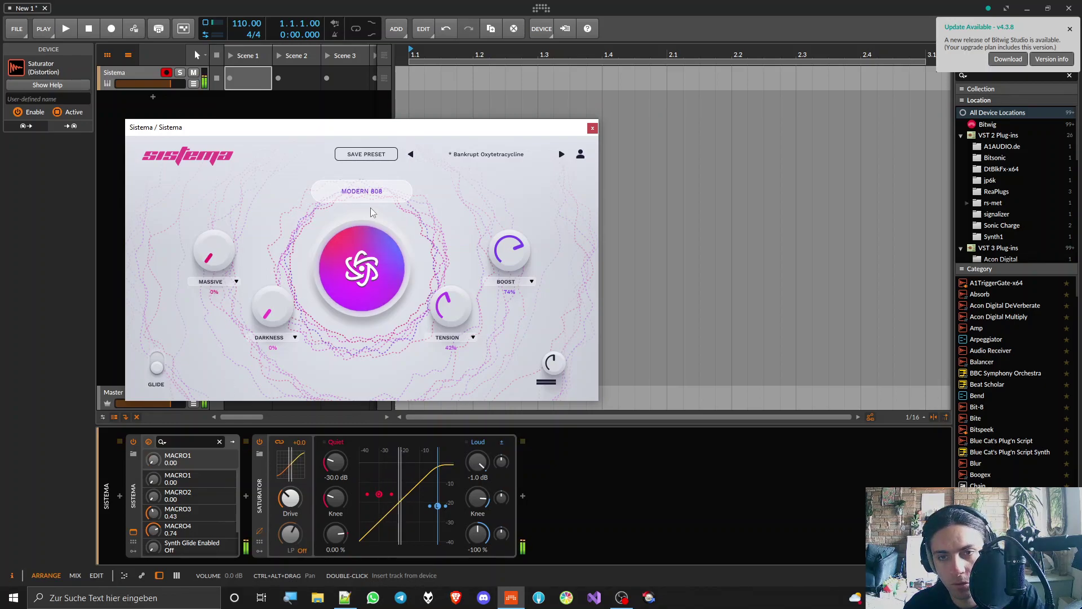
Generate two new random variations of the Modern 808, setting the output gain to 3 dB.
{"action": "left_click", "coordinate": [384, 245]}
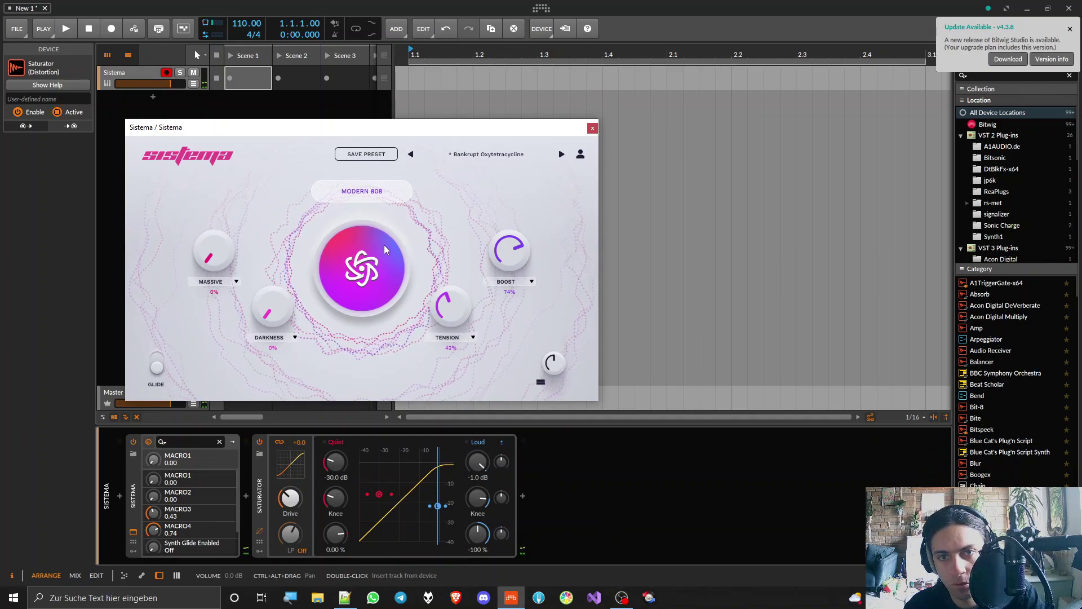
{"action": "left_click", "coordinate": [557, 361]}
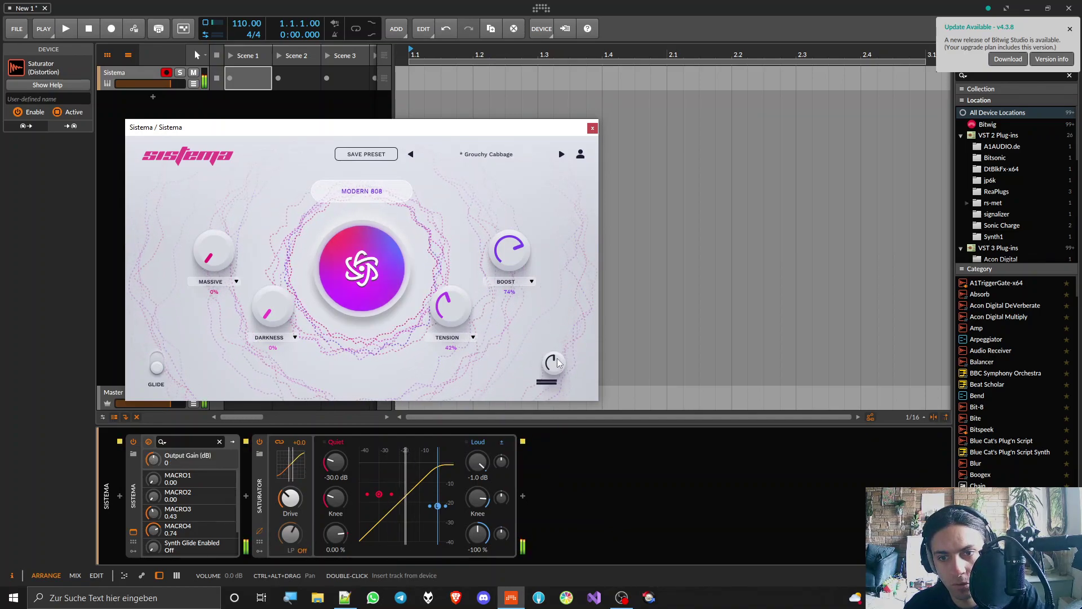
{"action": "left_click_drag", "start_coordinate": [556, 350], "coordinate": [558, 361]}
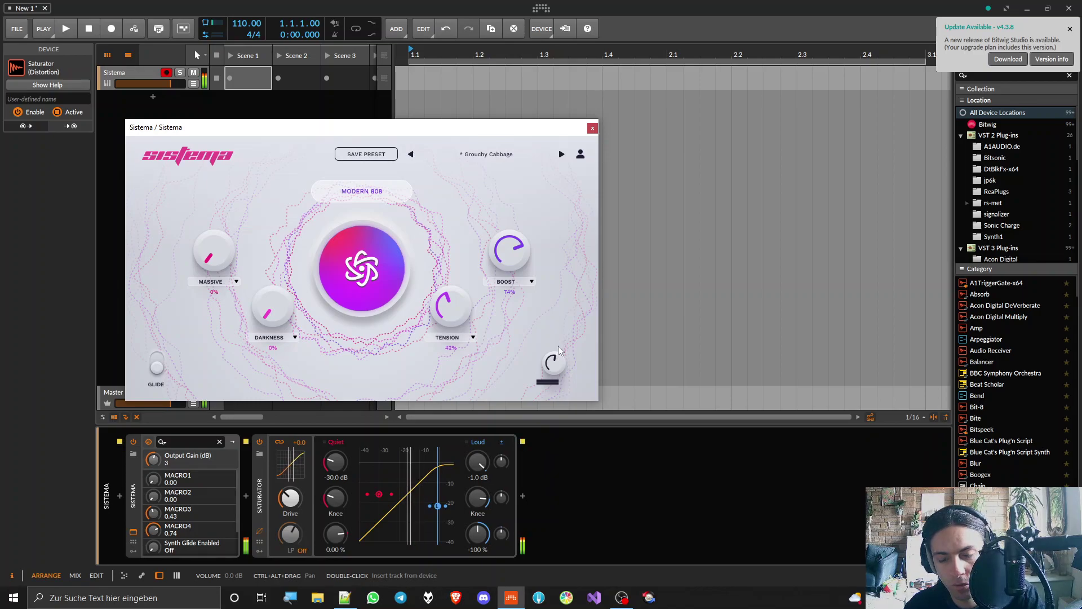
{"action": "left_click", "coordinate": [370, 271]}
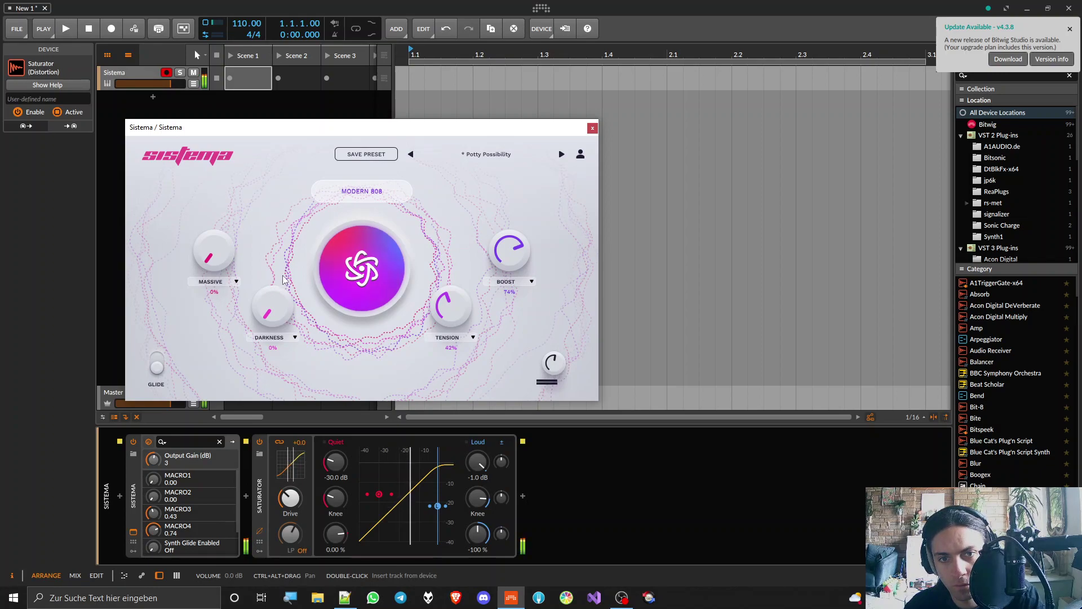
Shape the Modern 808 variation with Massive at 0%, Darkness at 58%, Boost at 88% and Tension at 62%.
{"action": "left_click_drag", "start_coordinate": [462, 301], "coordinate": [498, 264]}
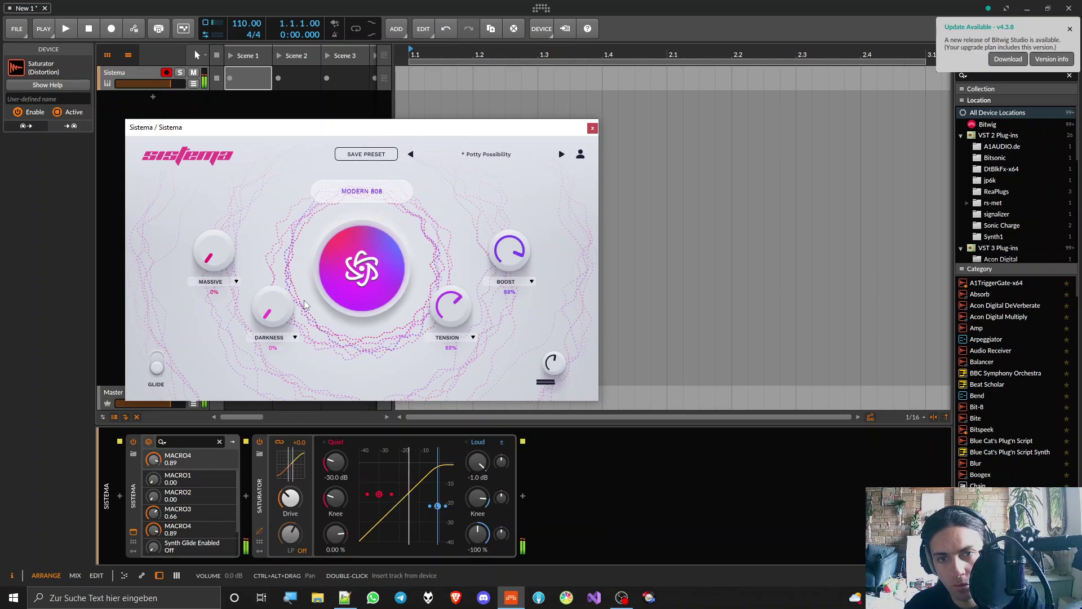
{"action": "left_click_drag", "start_coordinate": [282, 311], "coordinate": [288, 229]}
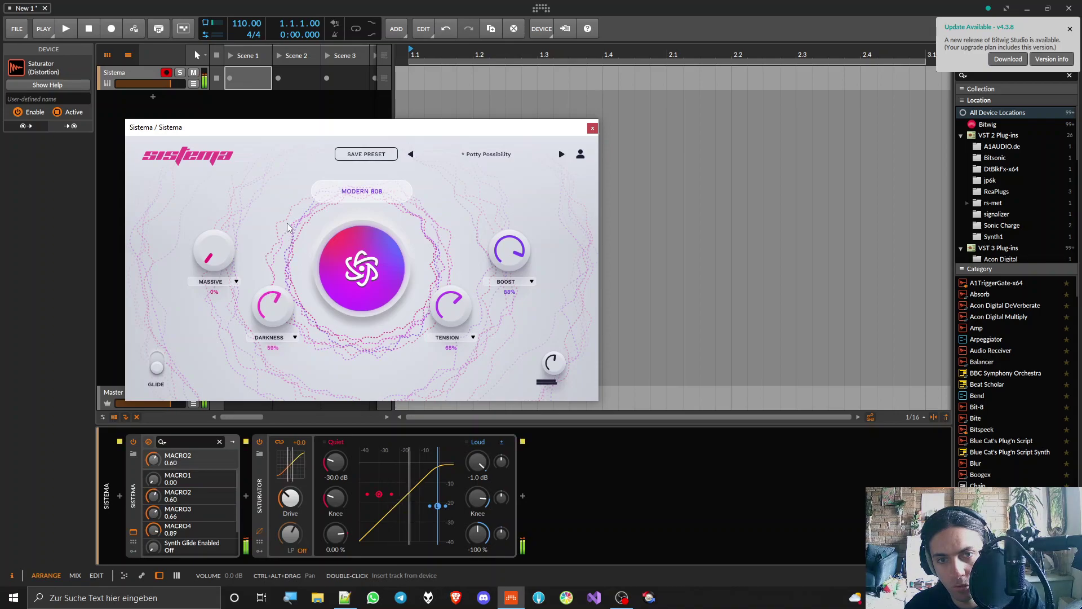
{"action": "left_click", "coordinate": [213, 250]}
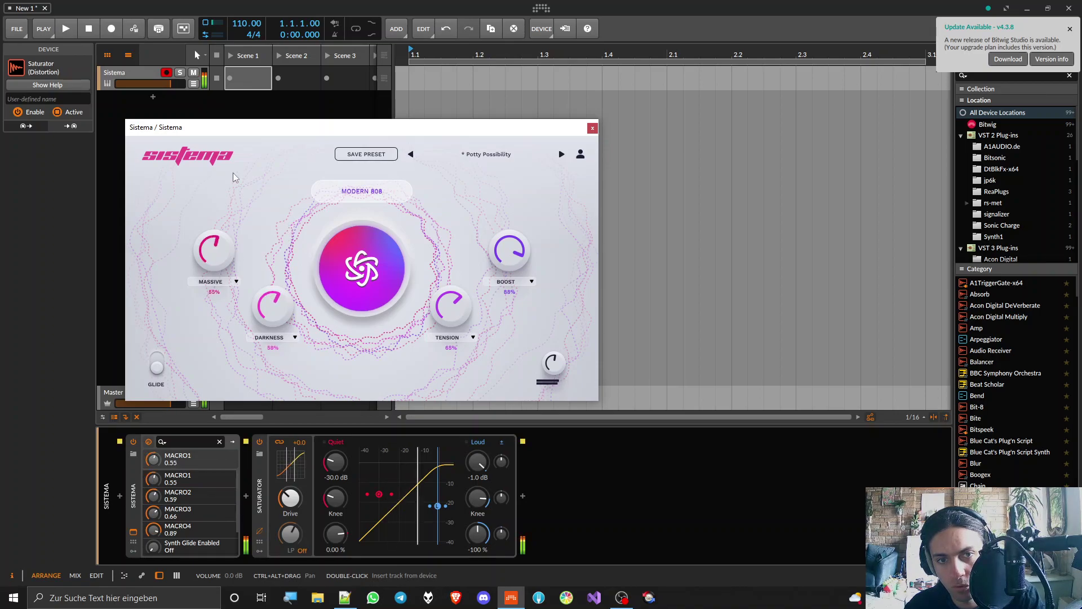
{"action": "left_click", "coordinate": [461, 310]}
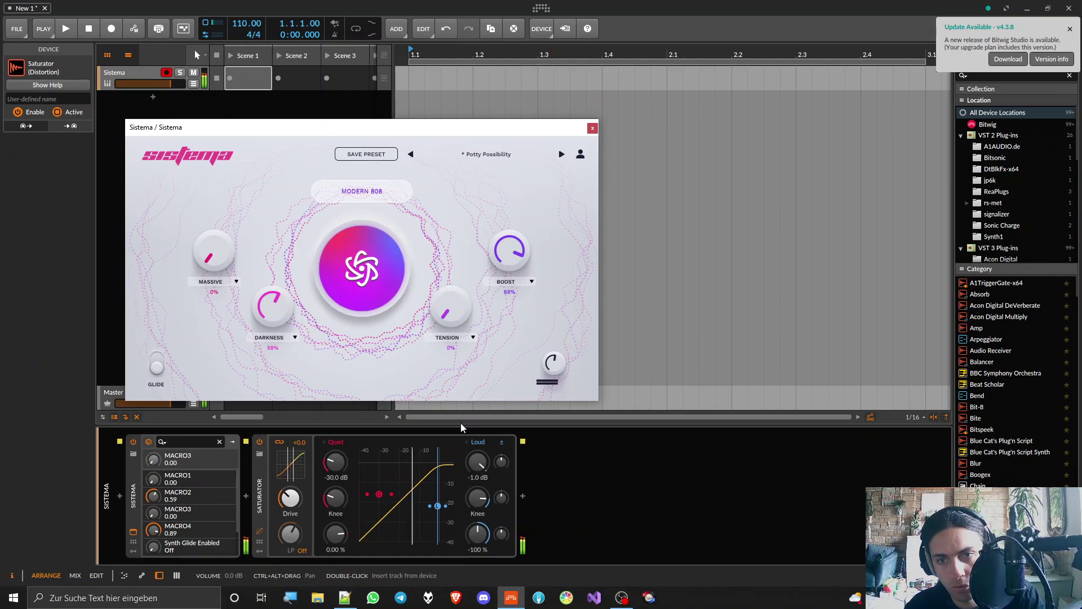
{"action": "left_click_drag", "start_coordinate": [461, 310], "coordinate": [461, 315]}
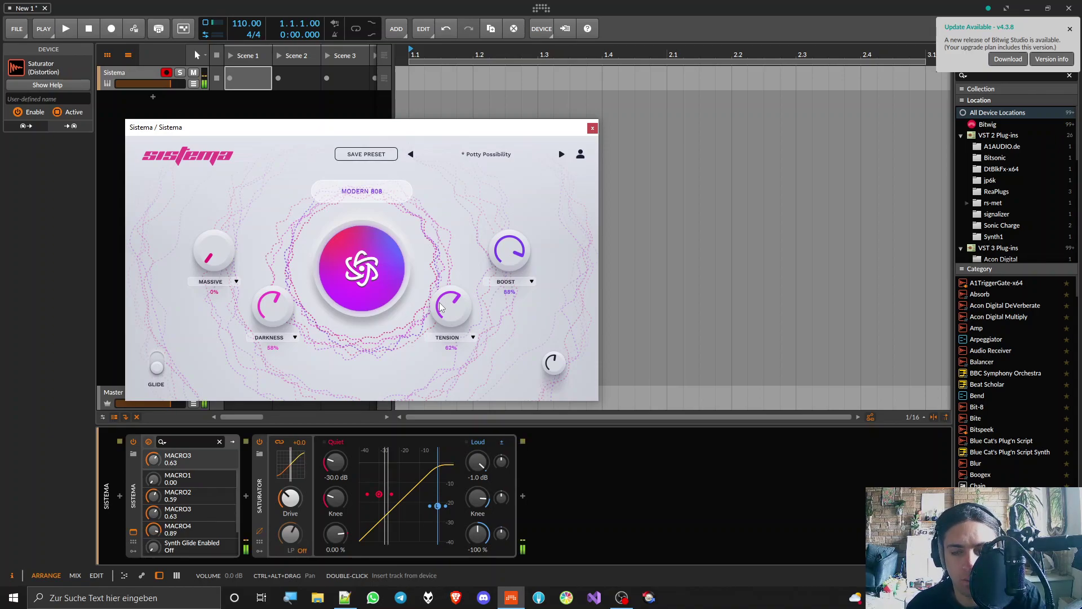
Save the Modern 808 sound as the preset Potty Possibility.
{"action": "left_click", "coordinate": [373, 155]}
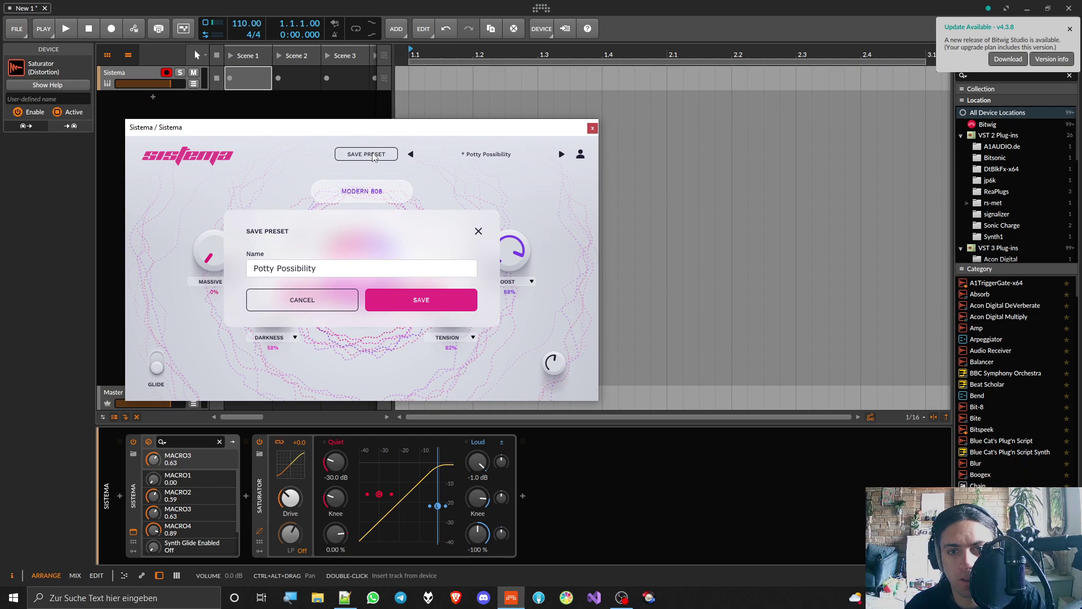
{"action": "left_click", "coordinate": [425, 307]}
Switch the sound engine to the Pluck category with the Airy character and raise the output gain to 15 dB.
{"action": "left_click", "coordinate": [360, 195]}
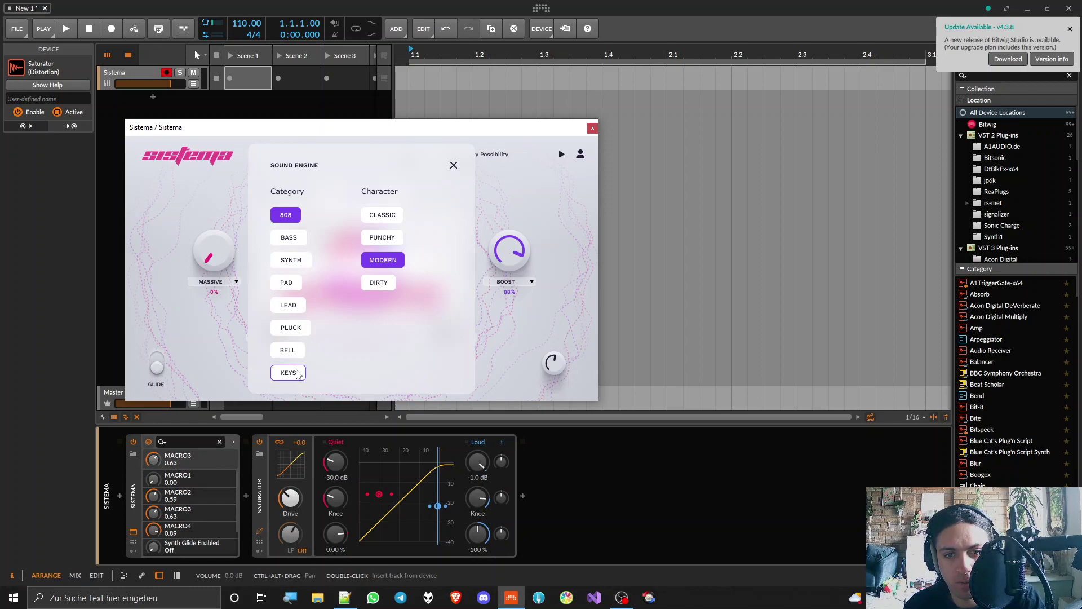
{"action": "left_click", "coordinate": [291, 329]}
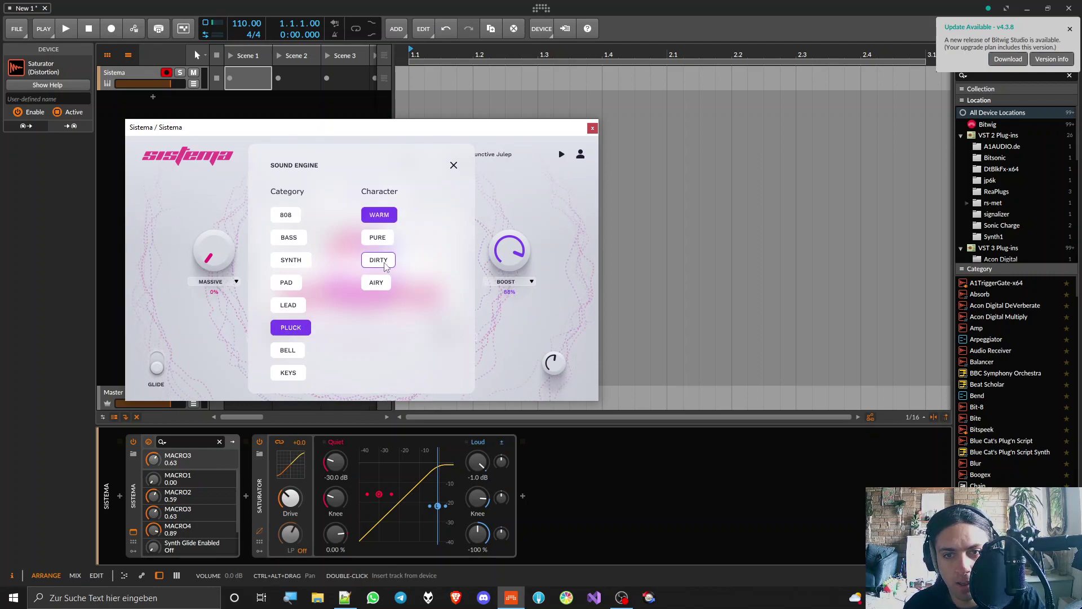
{"action": "left_click", "coordinate": [383, 283]}
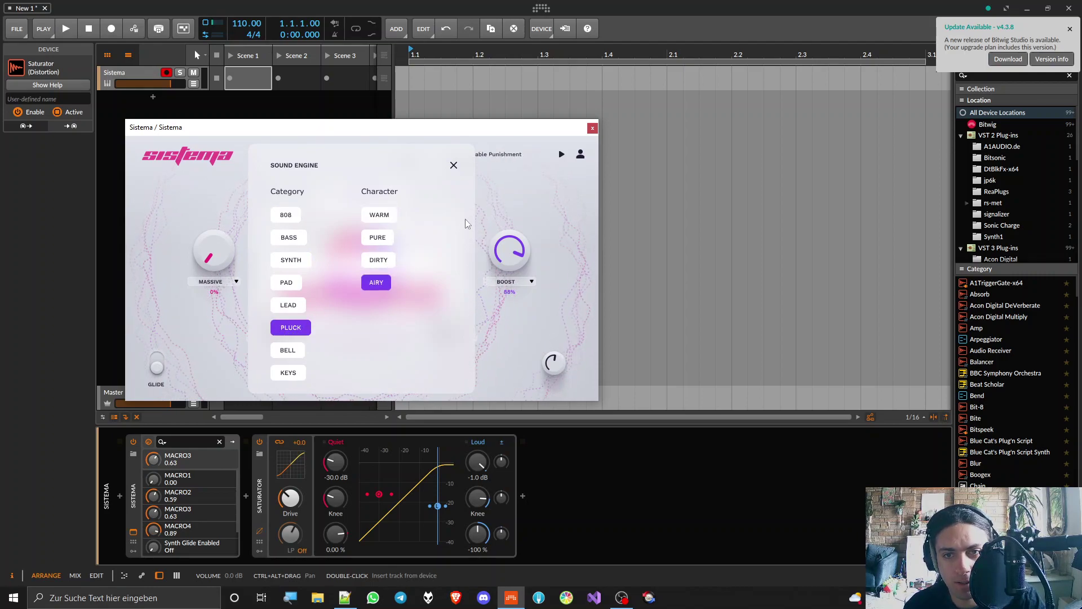
{"action": "left_click", "coordinate": [455, 165]}
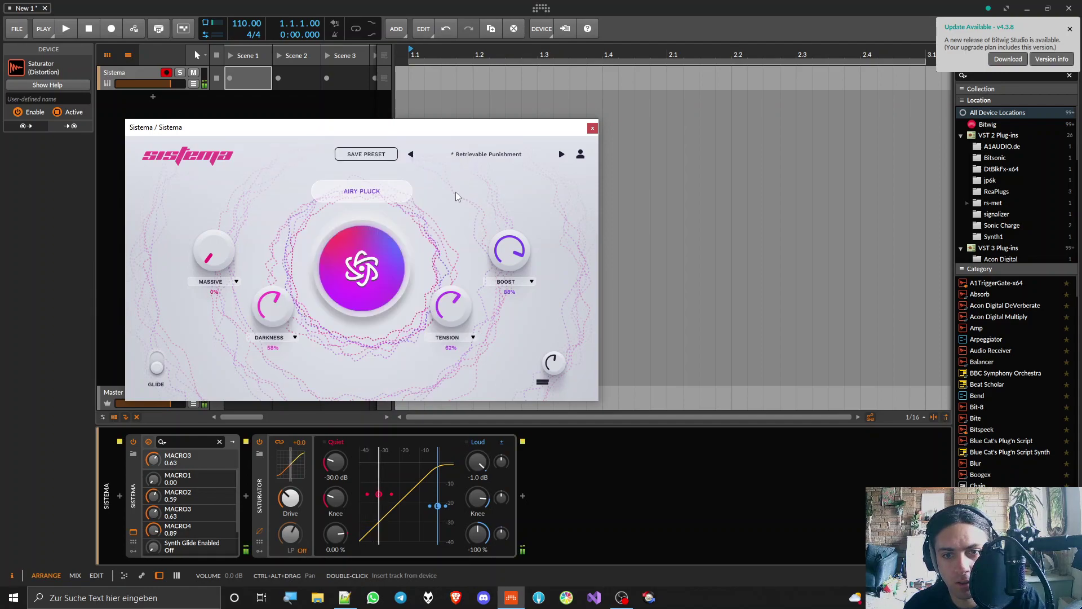
{"action": "left_click", "coordinate": [552, 362]}
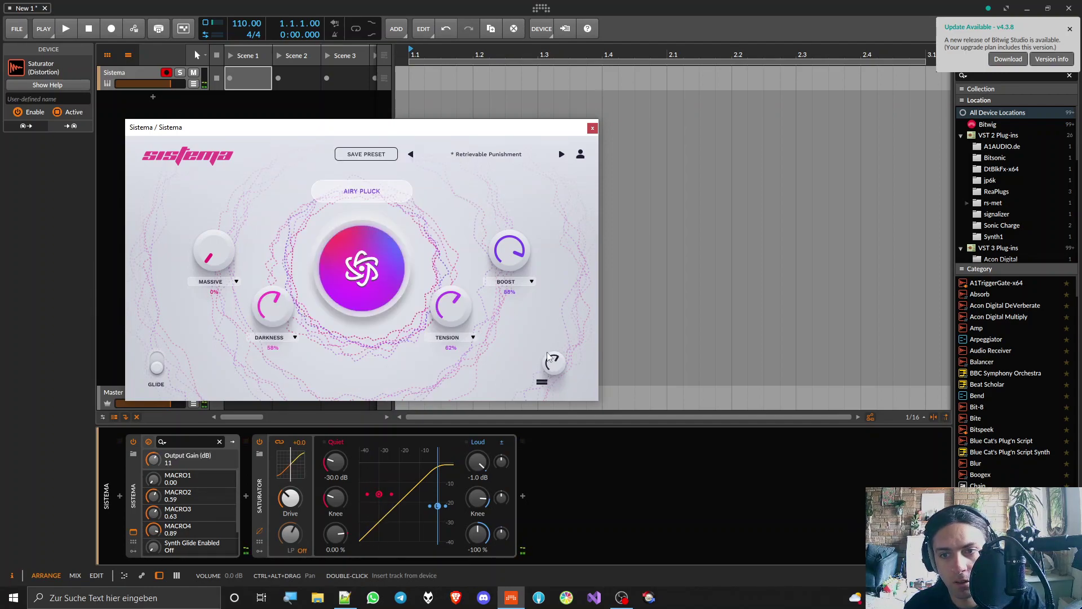
{"action": "scroll", "coordinate": [546, 345], "scroll_direction": "down", "scroll_amount": 3}
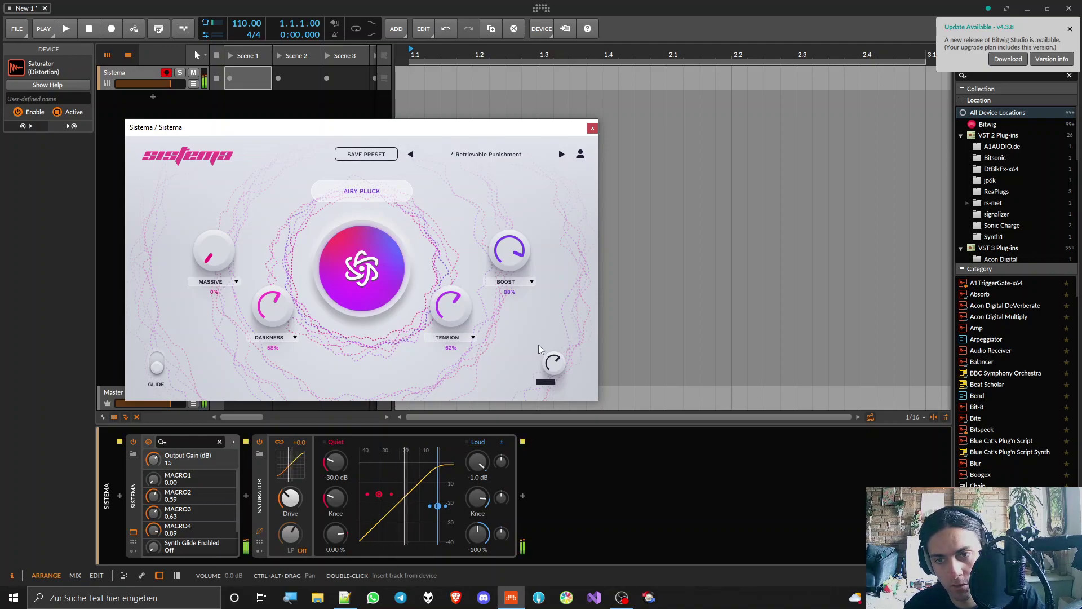
Set Massive to 57%, Darkness to 63%, Tension to 61% and Boost to 68%, and generate a new Airy Pluck variation.
{"action": "left_click_drag", "start_coordinate": [273, 308], "coordinate": [282, 370]}
{"action": "left_click_drag", "start_coordinate": [282, 316], "coordinate": [238, 183]}
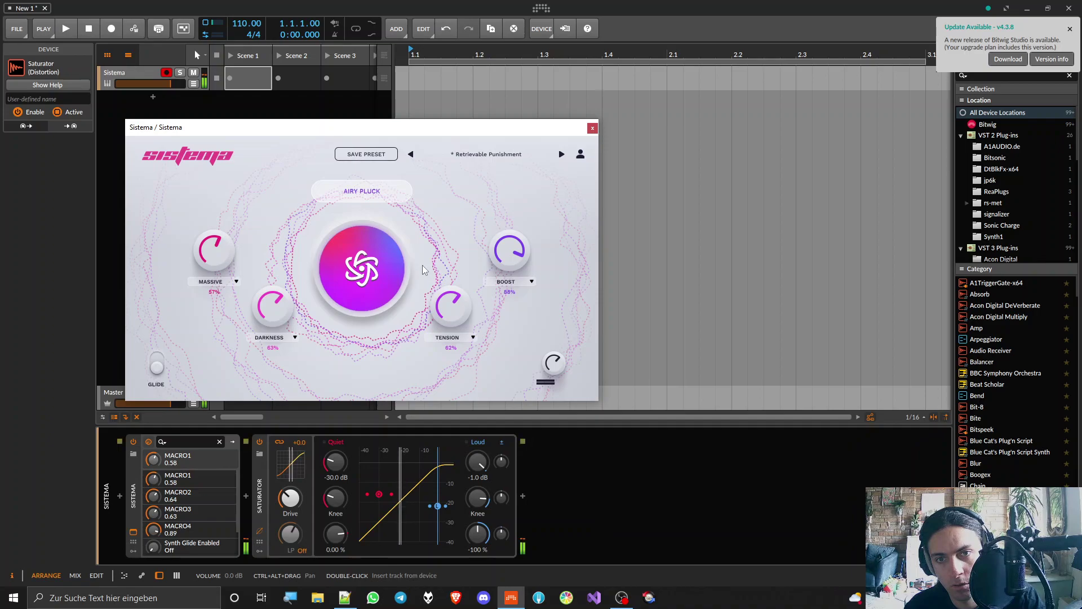
{"action": "mouse_move", "coordinate": [438, 308]}
{"action": "left_mouse_down"}
{"action": "mouse_move", "coordinate": [455, 350]}
{"action": "mouse_move", "coordinate": [456, 309]}
{"action": "left_mouse_up"}
{"action": "left_click_drag", "start_coordinate": [503, 266], "coordinate": [512, 307]}
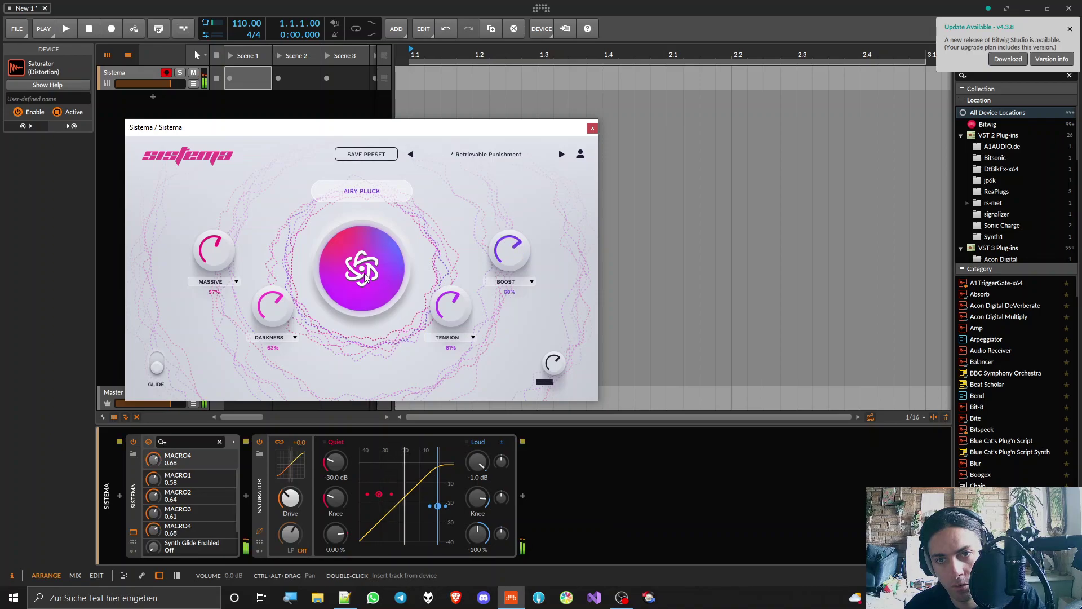
{"action": "left_click", "coordinate": [365, 277]}
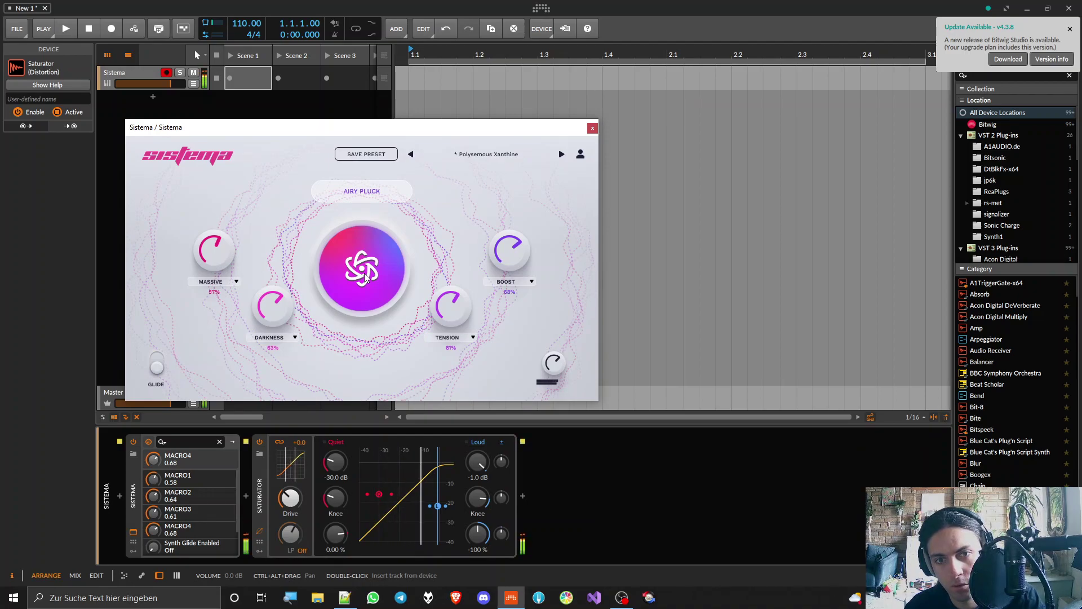
Adjust the Airy Pluck variation to Massive 77%, Darkness 64%, Tension 56% and Boost 62%, with the output gain at 13 dB.
{"action": "left_click_drag", "start_coordinate": [208, 248], "coordinate": [201, 231]}
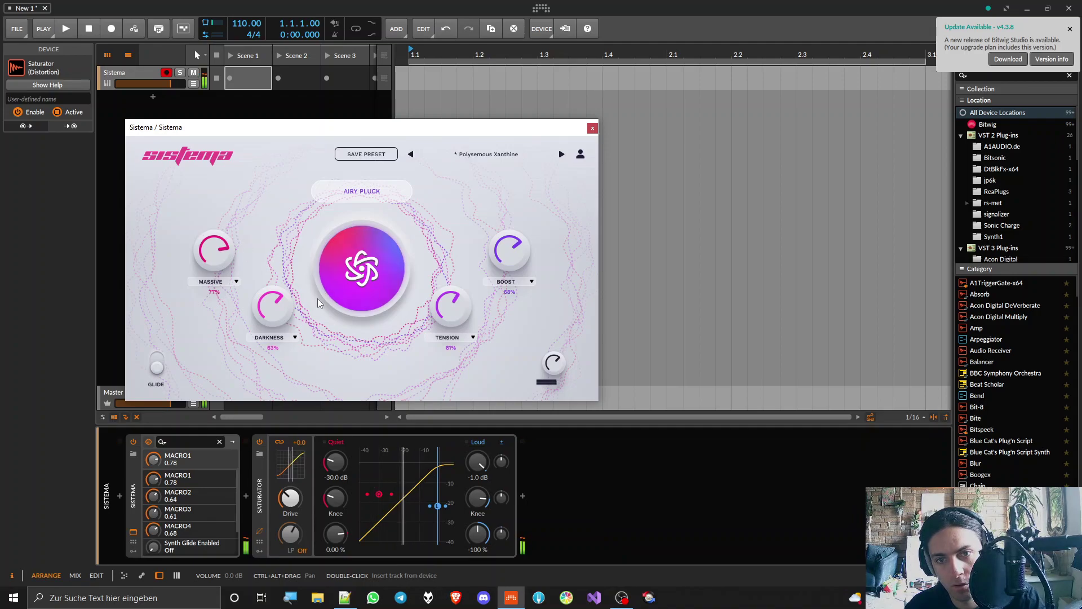
{"action": "left_click_drag", "start_coordinate": [281, 314], "coordinate": [285, 345]}
{"action": "left_click_drag", "start_coordinate": [458, 305], "coordinate": [455, 344]}
{"action": "left_click_drag", "start_coordinate": [283, 305], "coordinate": [278, 273]}
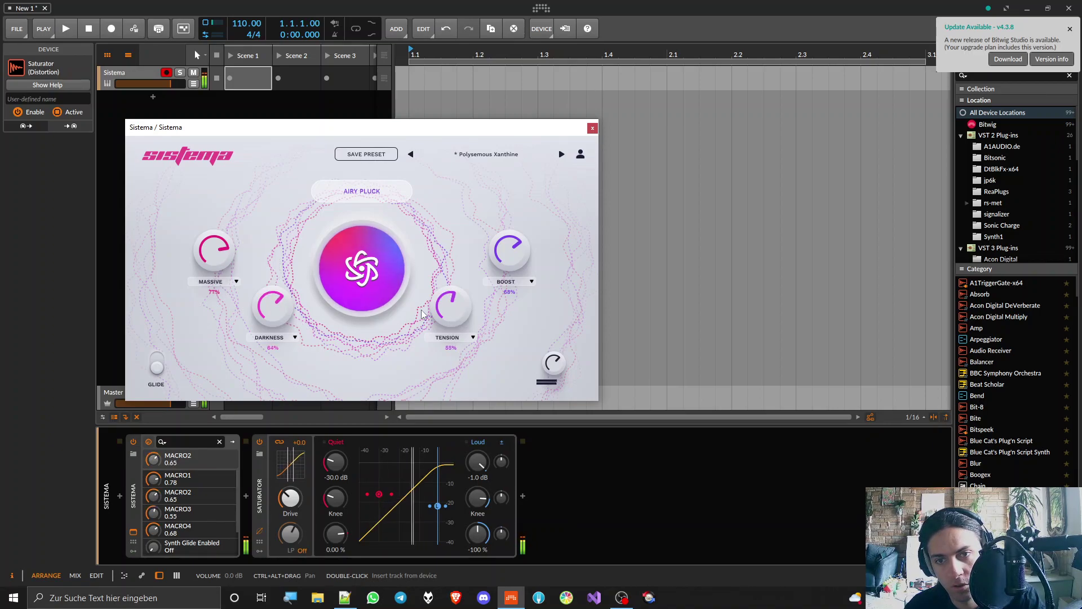
{"action": "left_click_drag", "start_coordinate": [519, 265], "coordinate": [519, 272]}
{"action": "left_click", "coordinate": [557, 377]}
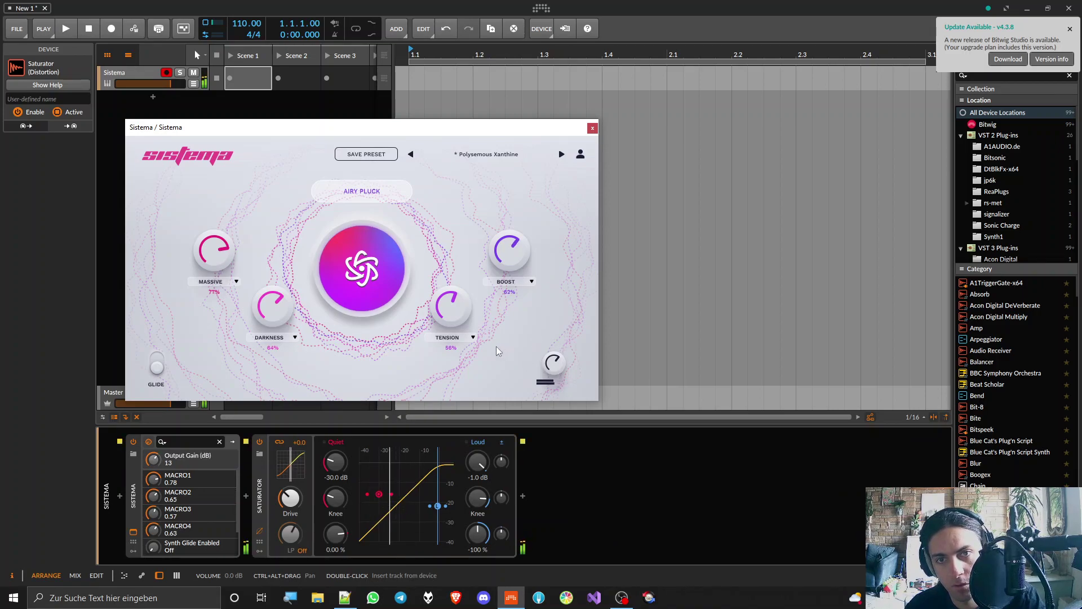
Fine-tune Darkness to 59% and Tension to 63%, and save the Airy Pluck sound as the preset Polysemous Xanthine.
{"action": "left_click_drag", "start_coordinate": [263, 307], "coordinate": [266, 316]}
{"action": "left_click_drag", "start_coordinate": [454, 312], "coordinate": [454, 299]}
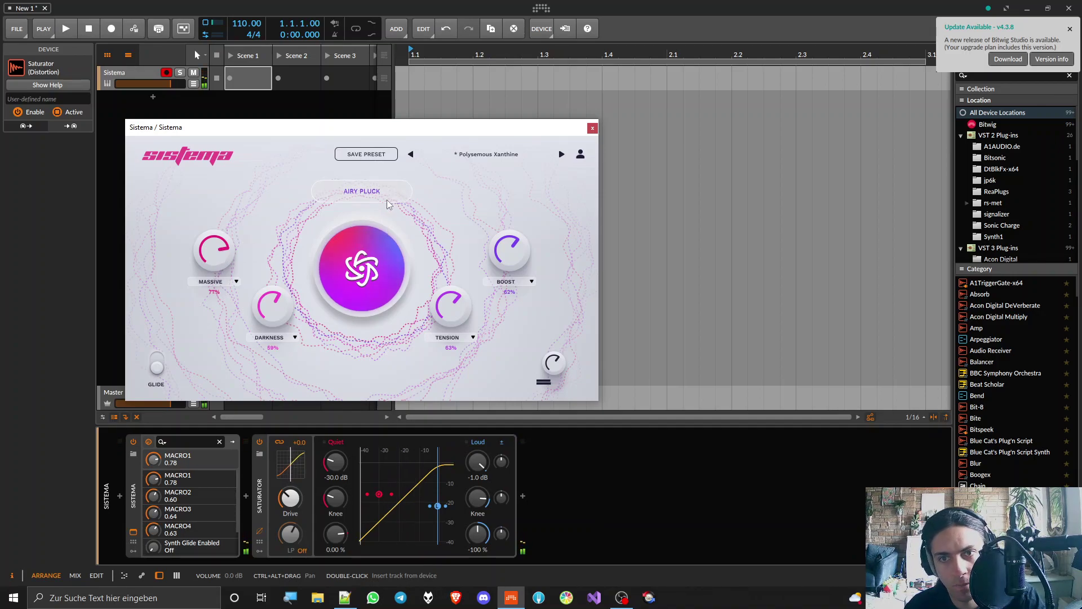
{"action": "left_click", "coordinate": [366, 155]}
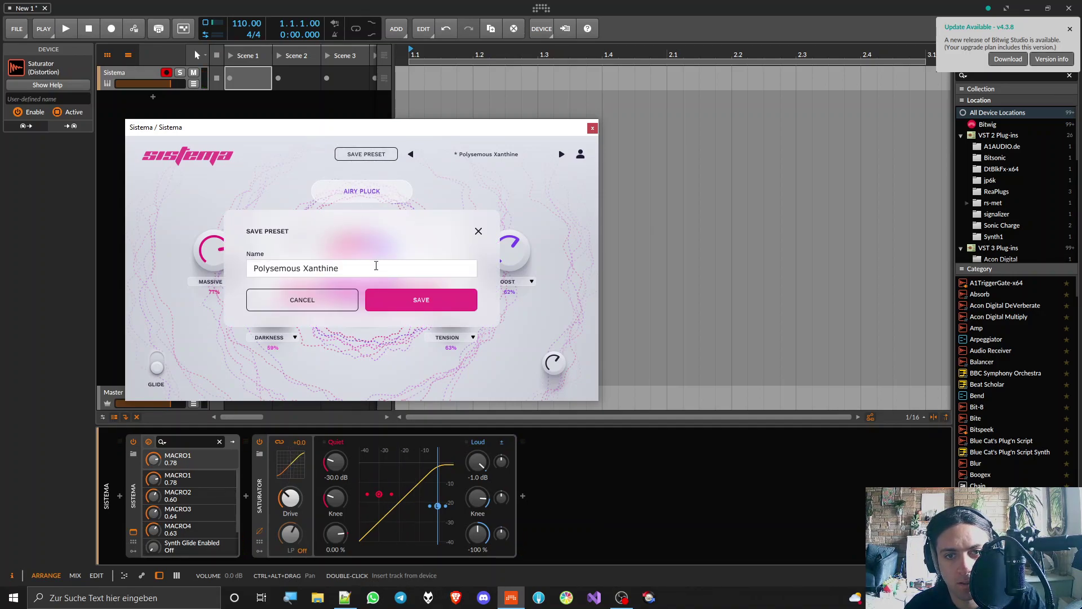
{"action": "left_click", "coordinate": [424, 303]}
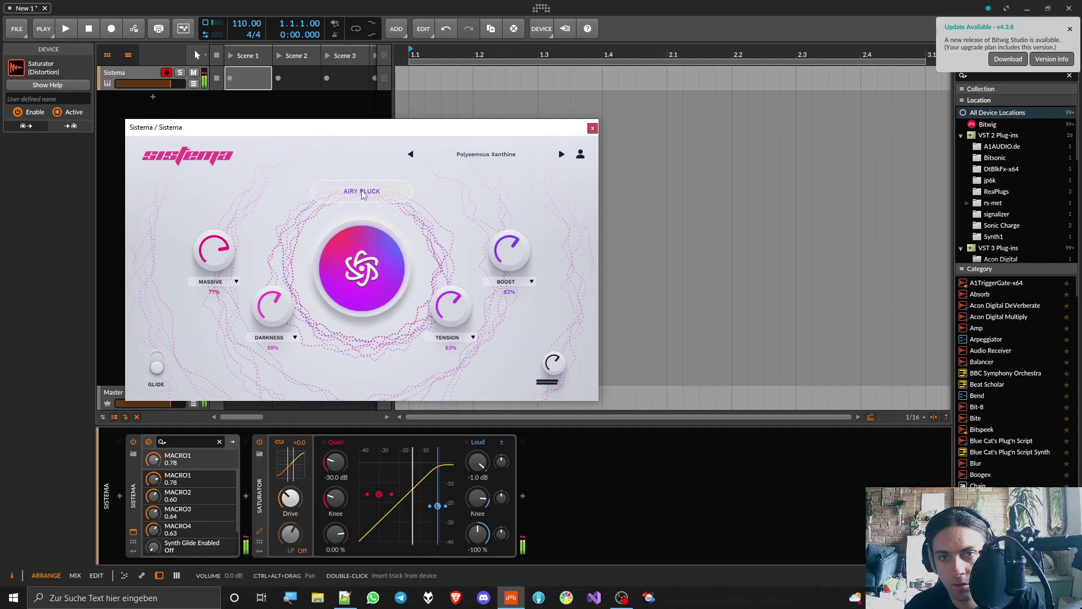
Switch the sound engine to the Lead category with the Dirty character and generate a new variation.
{"action": "left_click", "coordinate": [362, 192]}
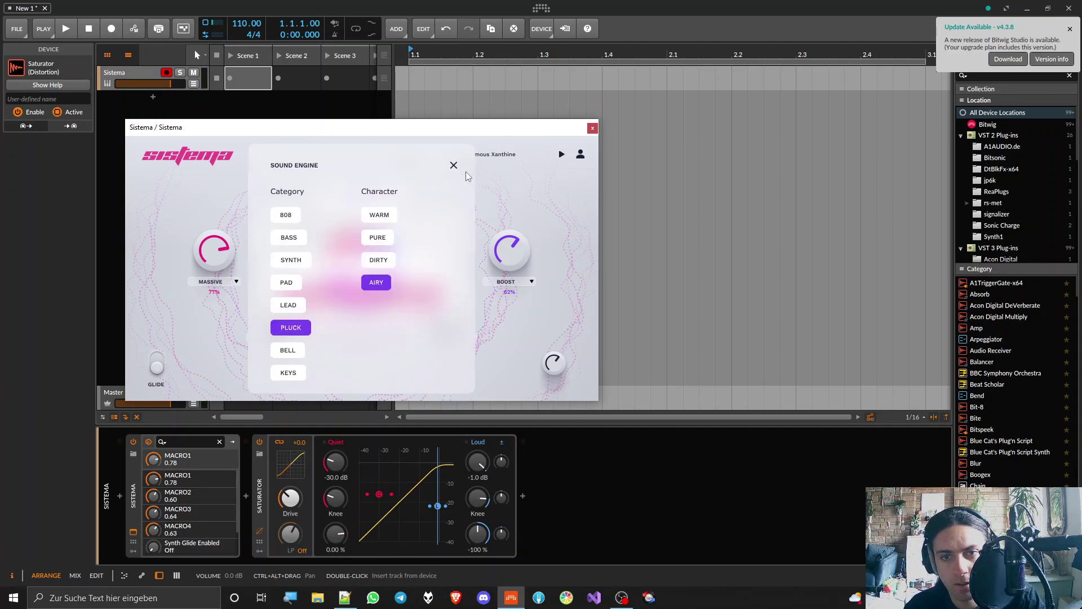
{"action": "left_click", "coordinate": [295, 308]}
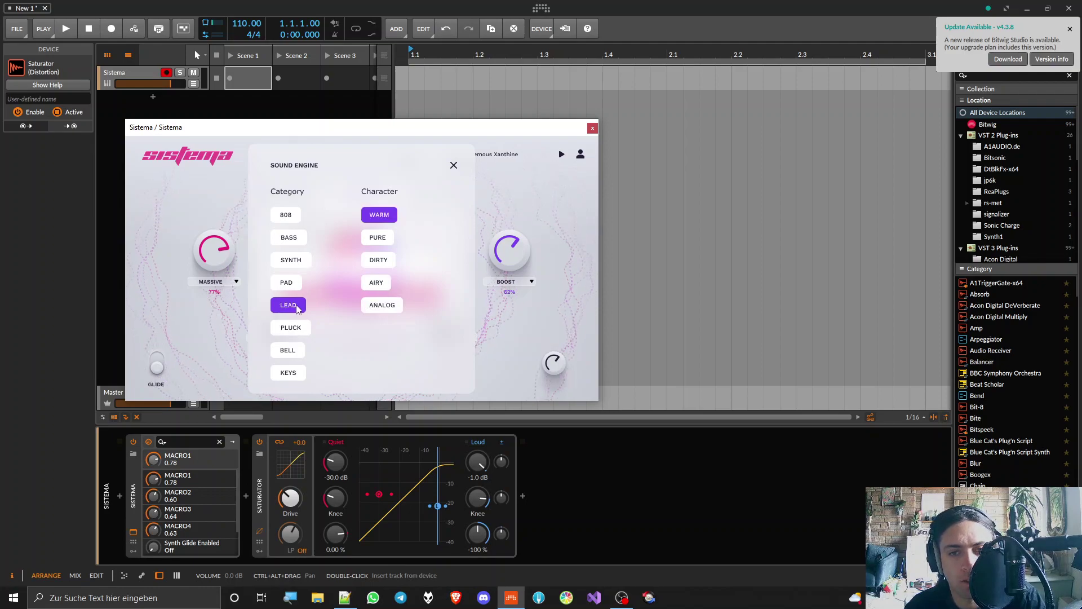
{"action": "left_click", "coordinate": [379, 260]}
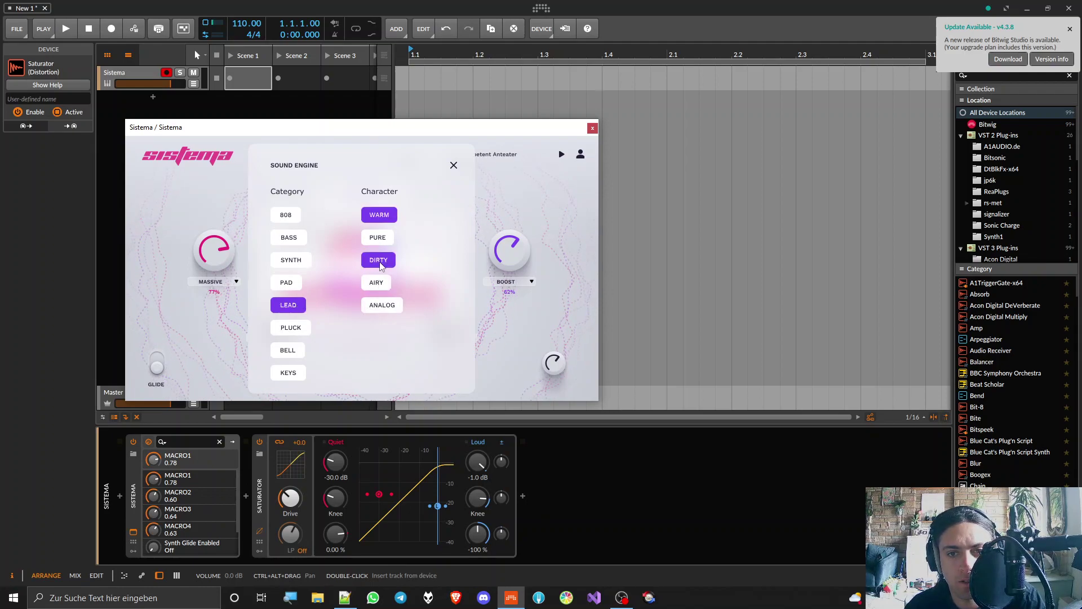
{"action": "left_click", "coordinate": [454, 166]}
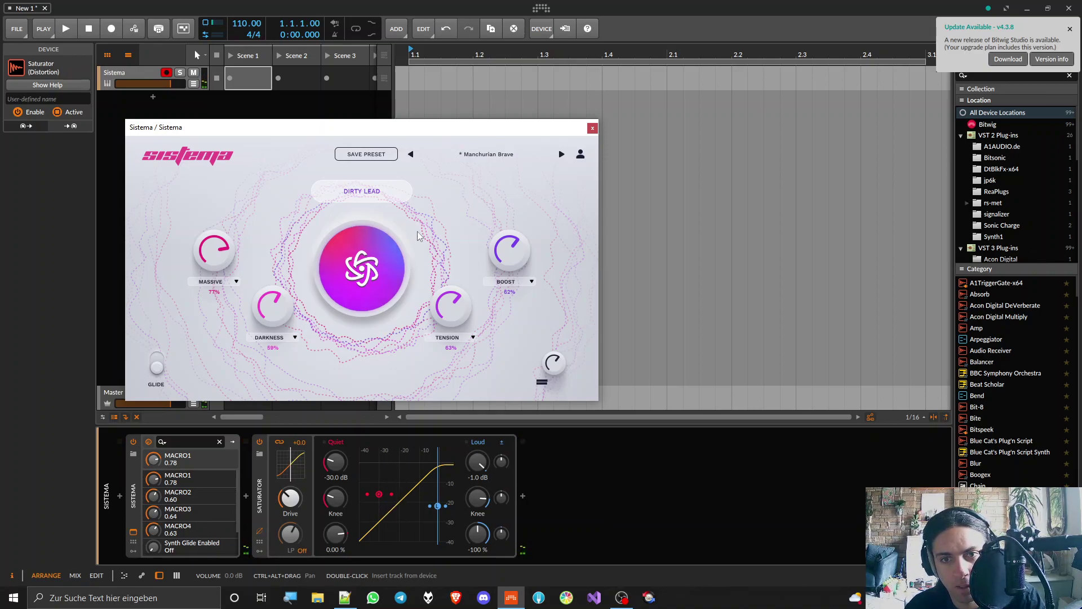
{"action": "left_click", "coordinate": [365, 280]}
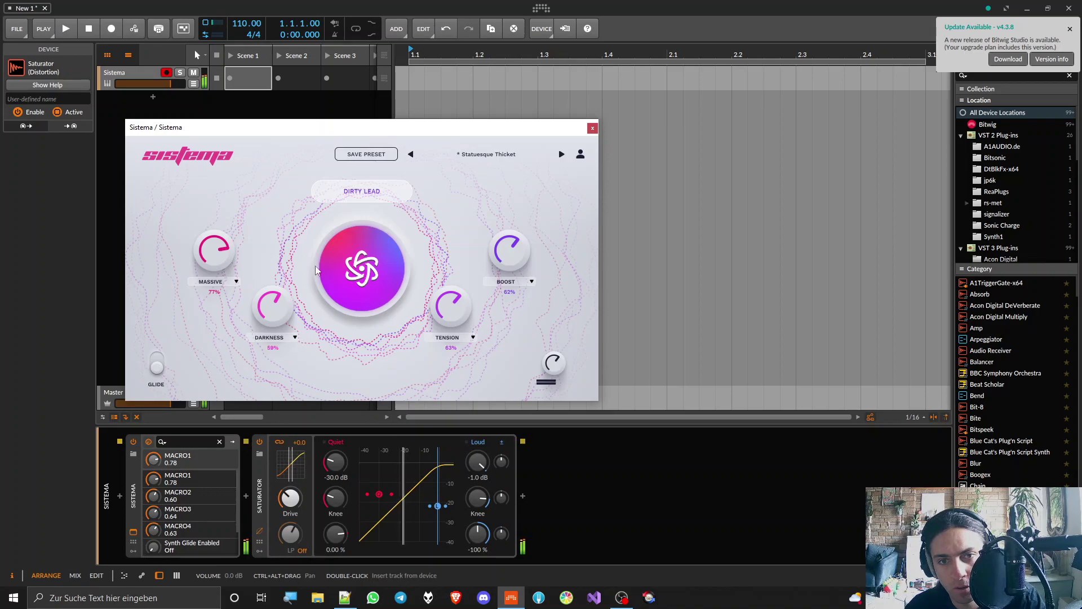
Set Massive to 15%, Darkness to 68%, Tension to 77%, Boost to 84% and output gain to 11 dB, and save the preset as Statuesque Thicket.
{"action": "left_click_drag", "start_coordinate": [232, 274], "coordinate": [287, 301]}
{"action": "left_click_drag", "start_coordinate": [450, 333], "coordinate": [452, 313]}
{"action": "left_click_drag", "start_coordinate": [504, 255], "coordinate": [505, 224]}
{"action": "left_click", "coordinate": [553, 367]}
{"action": "left_click_drag", "start_coordinate": [553, 370], "coordinate": [554, 373]}
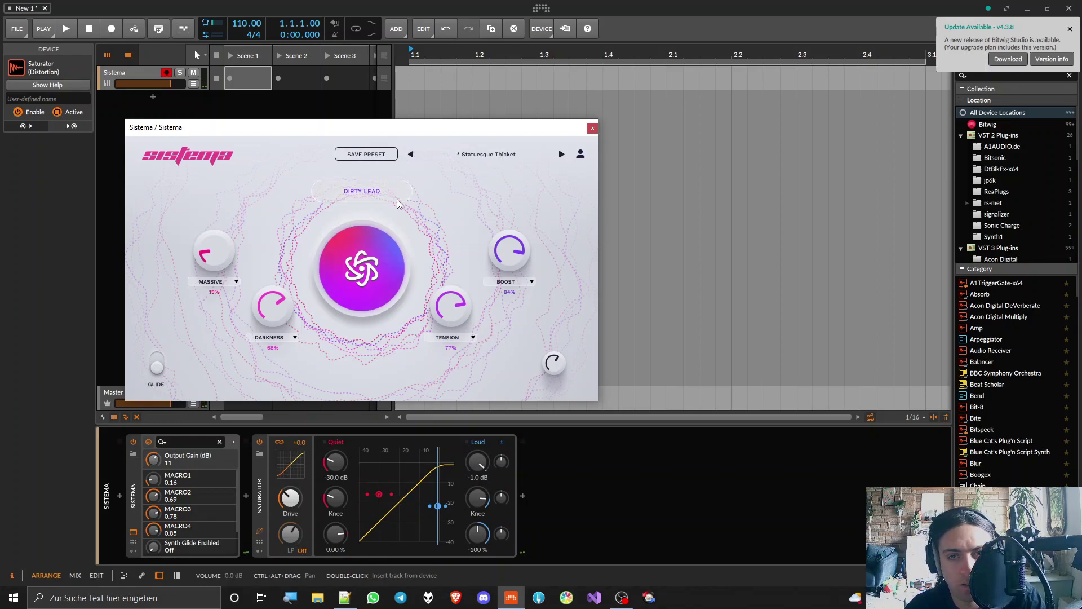
{"action": "left_click", "coordinate": [356, 156]}
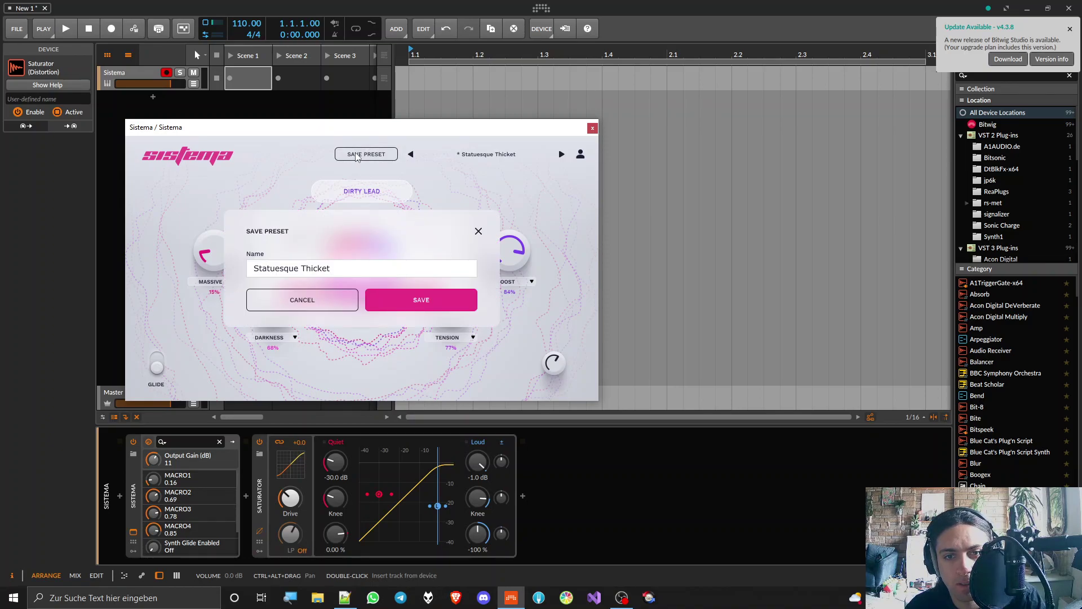
{"action": "left_click", "coordinate": [422, 301]}
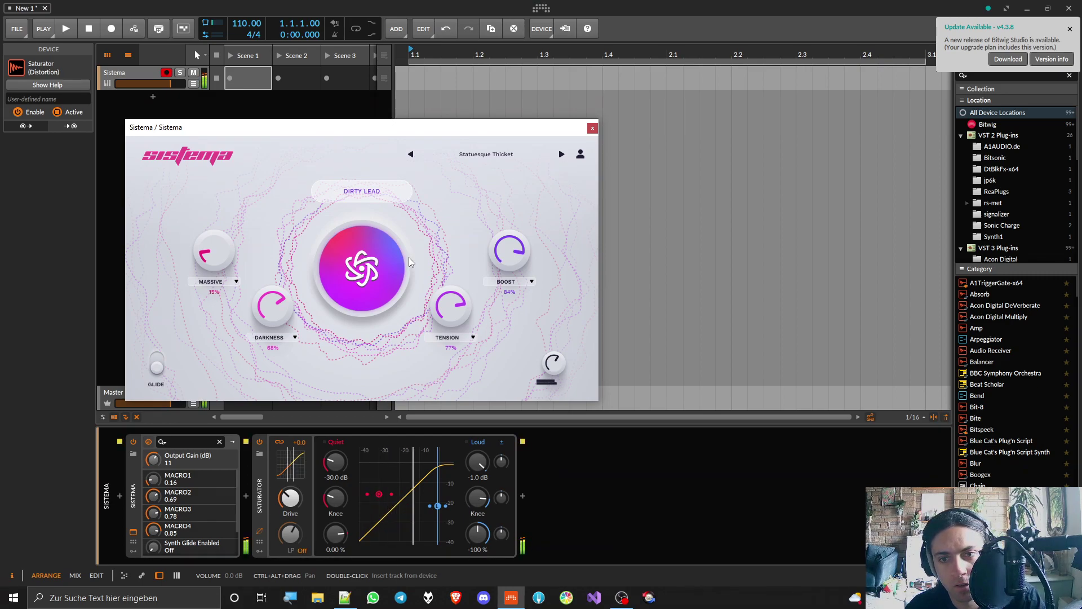
Switch the sound engine to the Pad category with the Warm character and reset all four macros to 0%.
{"action": "left_click", "coordinate": [364, 192]}
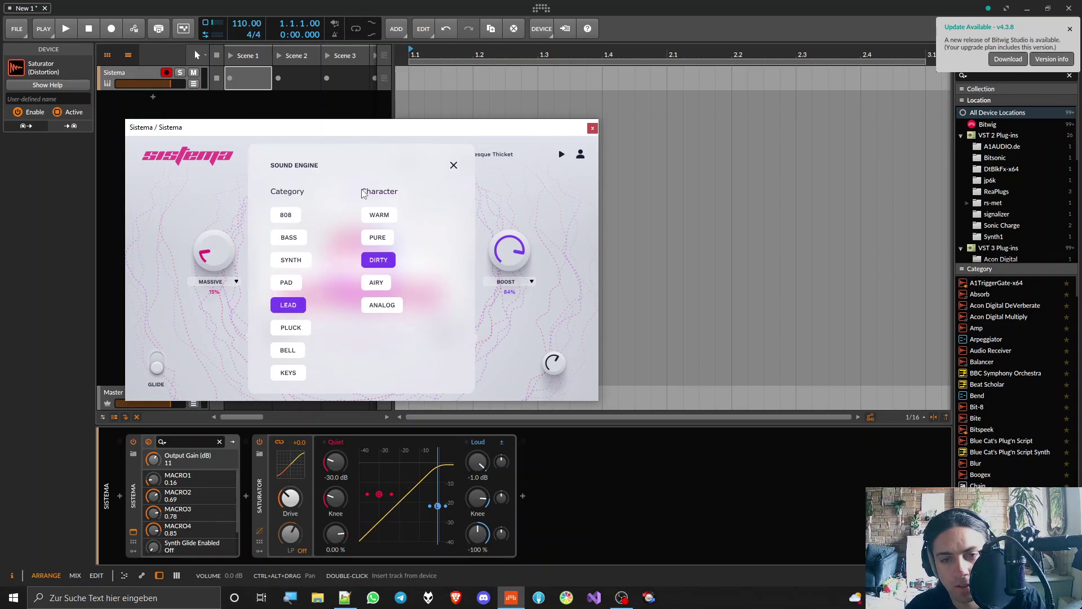
{"action": "left_click", "coordinate": [292, 286]}
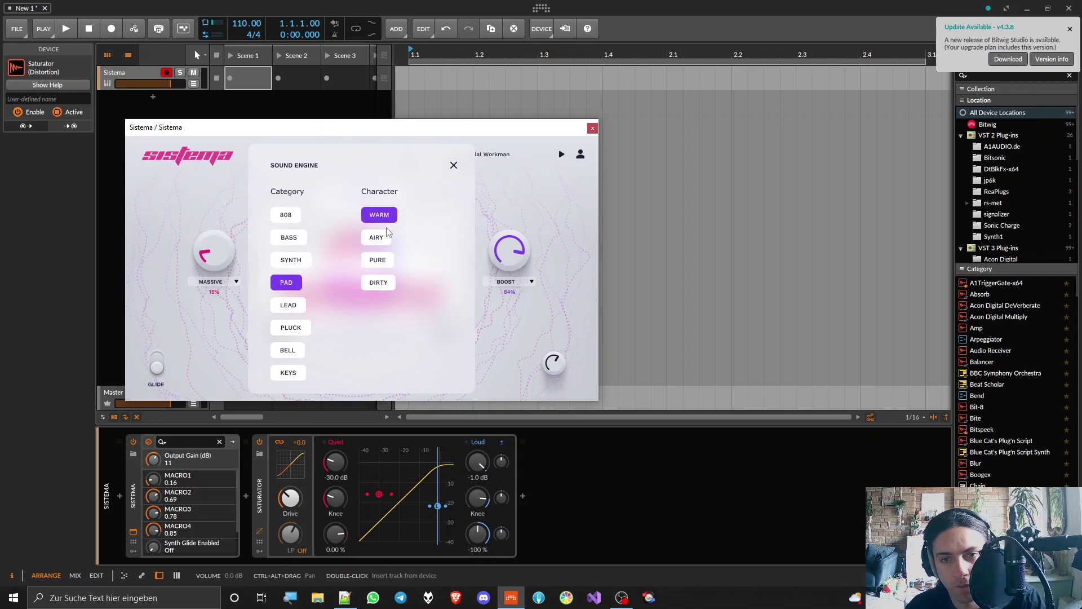
{"action": "left_click", "coordinate": [453, 167]}
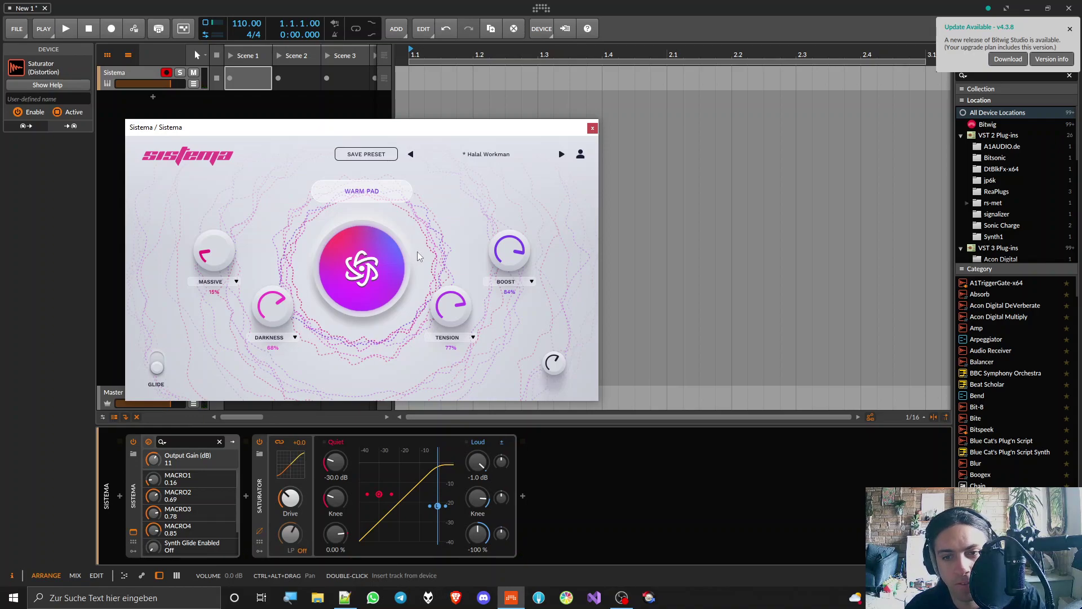
{"action": "double_click", "coordinate": [455, 303]}
{"action": "double_click", "coordinate": [276, 309]}
{"action": "double_click", "coordinate": [219, 262]}
{"action": "double_click", "coordinate": [499, 269]}
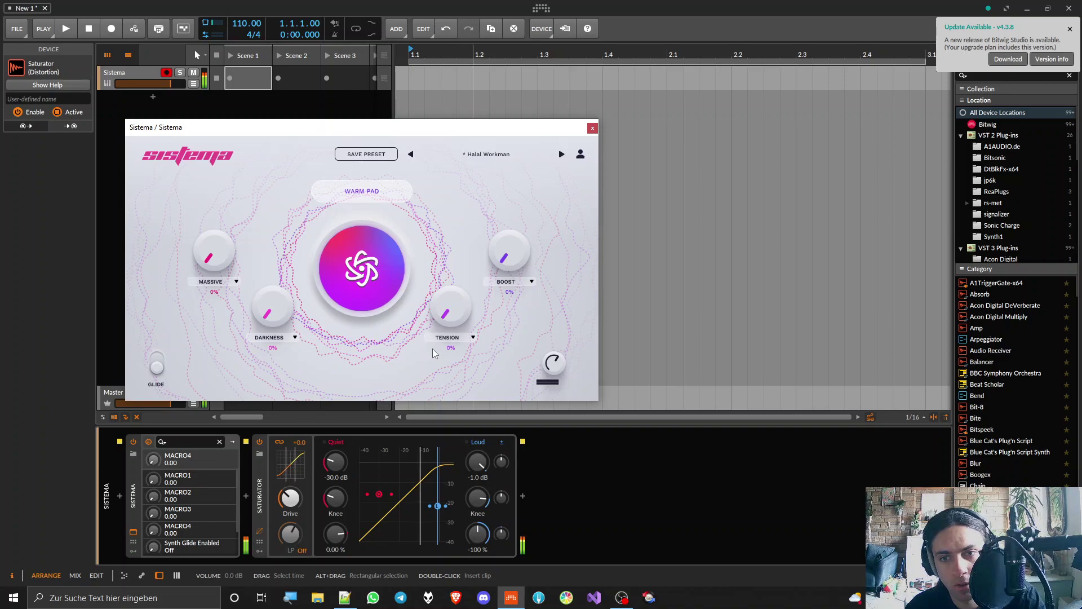
Set Darkness to 22%, Tension to 3% and the output gain to 10 dB, and save the Warm Pad sound as the preset Halal Workman.
{"action": "mouse_move", "coordinate": [226, 261]}
{"action": "left_mouse_down"}
{"action": "mouse_move", "coordinate": [213, 224]}
{"action": "mouse_move", "coordinate": [221, 179]}
{"action": "mouse_move", "coordinate": [223, 277]}
{"action": "left_mouse_up"}
{"action": "left_click_drag", "start_coordinate": [273, 319], "coordinate": [268, 218]}
{"action": "left_click_drag", "start_coordinate": [267, 294], "coordinate": [266, 286]}
{"action": "mouse_move", "coordinate": [428, 323]}
{"action": "left_mouse_down"}
{"action": "mouse_move", "coordinate": [448, 217]}
{"action": "mouse_move", "coordinate": [442, 307]}
{"action": "left_mouse_up"}
{"action": "left_click_drag", "start_coordinate": [506, 252], "coordinate": [499, 263]}
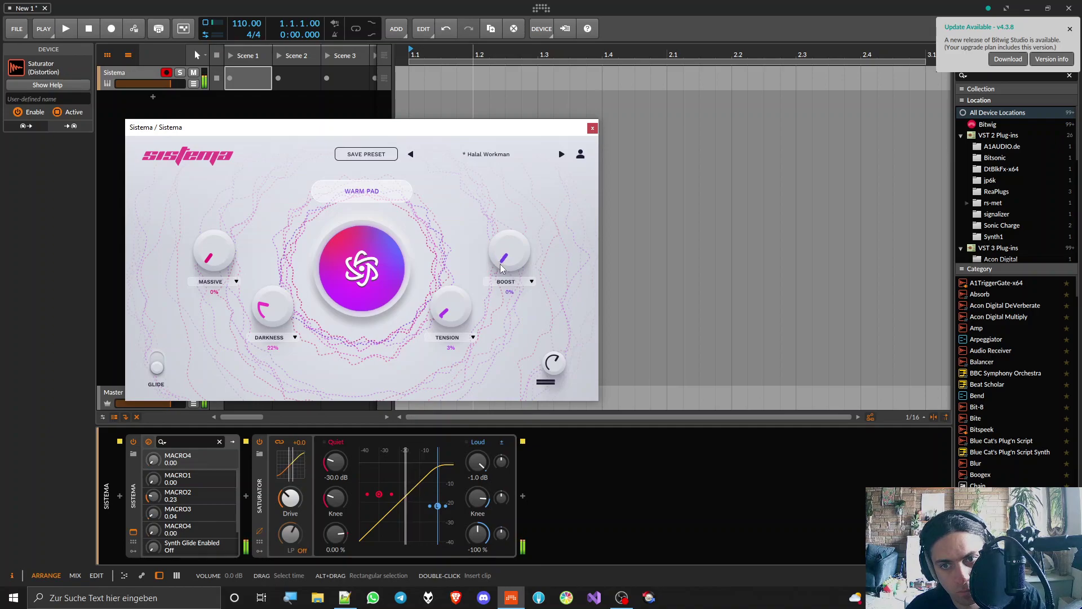
{"action": "left_click", "coordinate": [551, 369]}
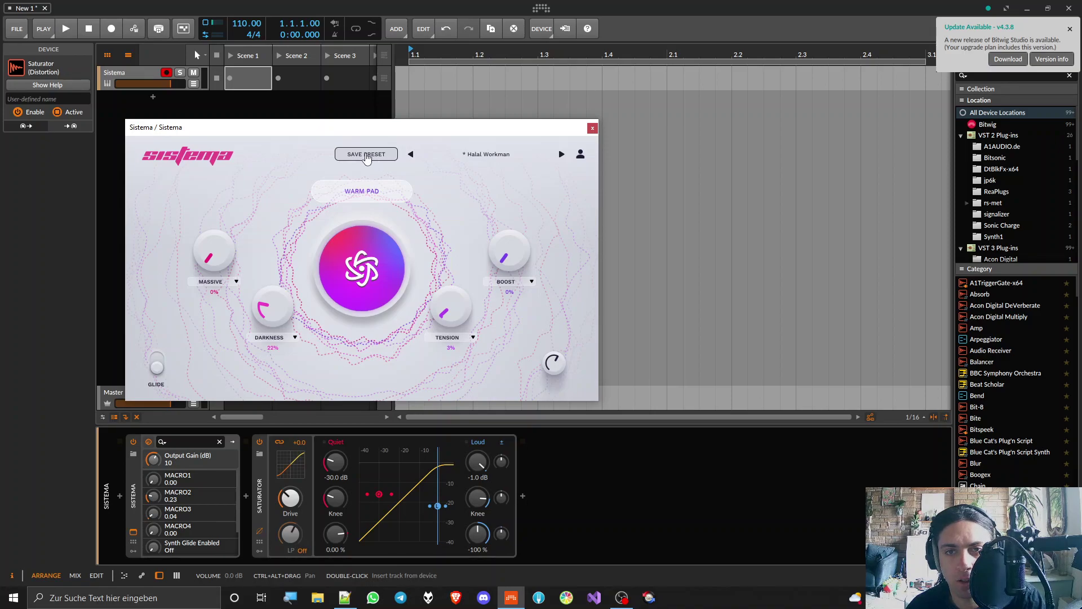
{"action": "left_click", "coordinate": [362, 160]}
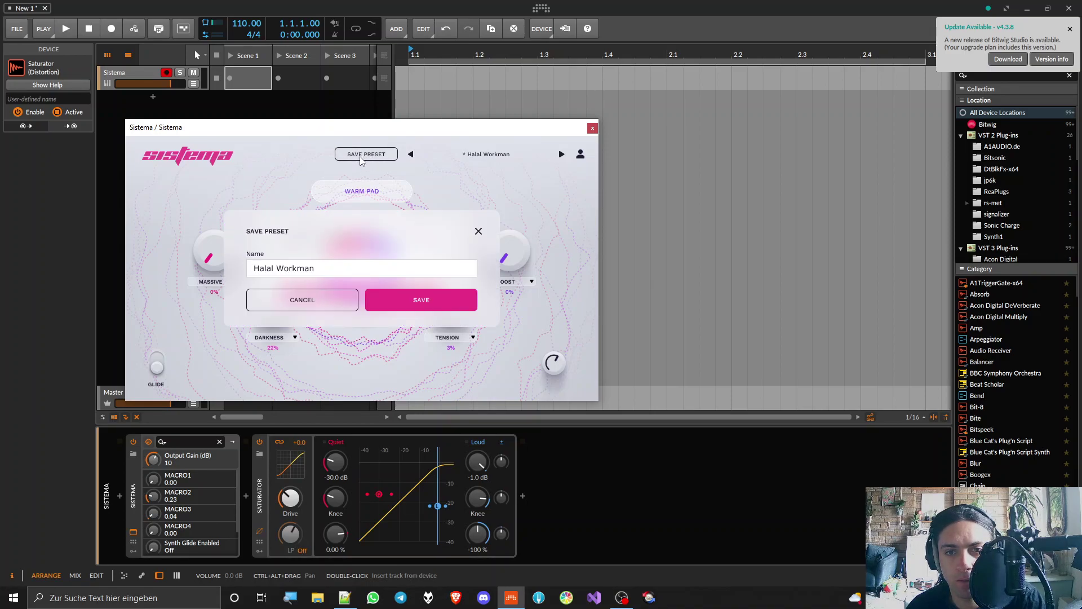
{"action": "left_click", "coordinate": [444, 313]}
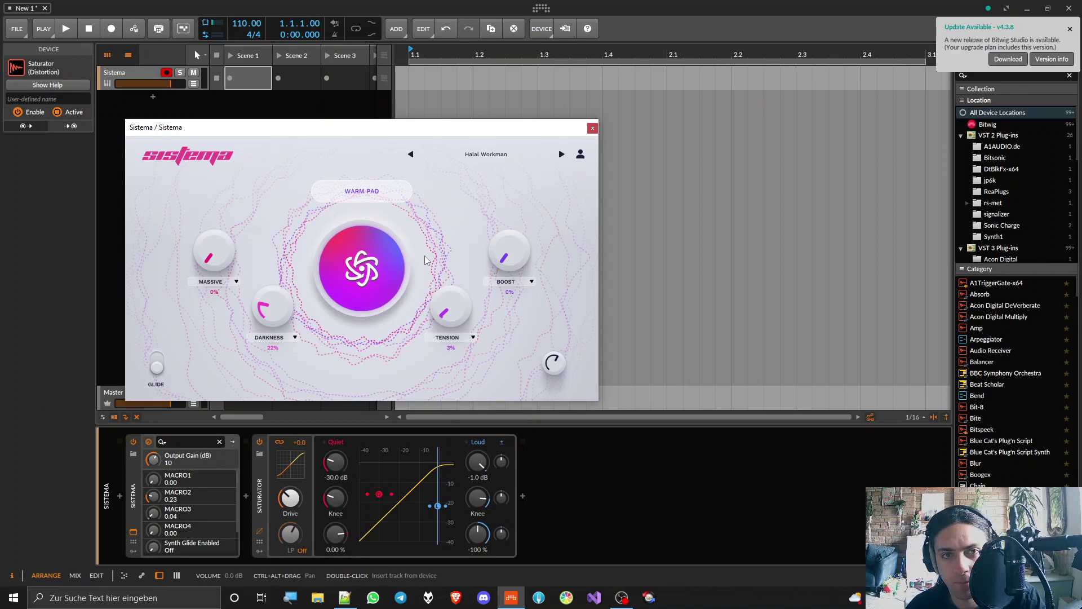
Switch the sound engine to the Keys category with the Analog character.
{"action": "left_click", "coordinate": [381, 200]}
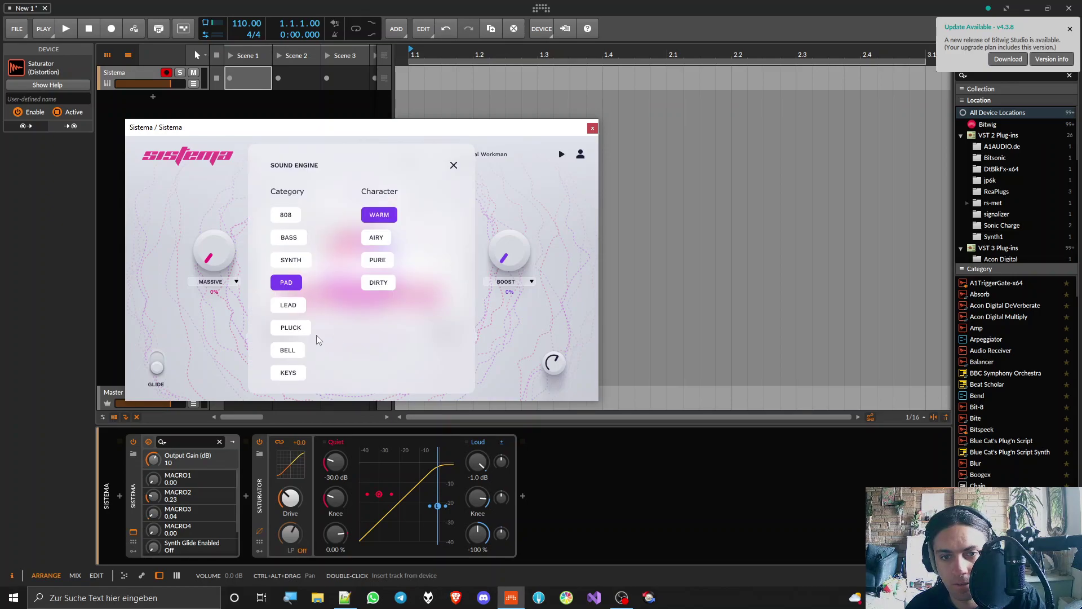
{"action": "left_click", "coordinate": [287, 375]}
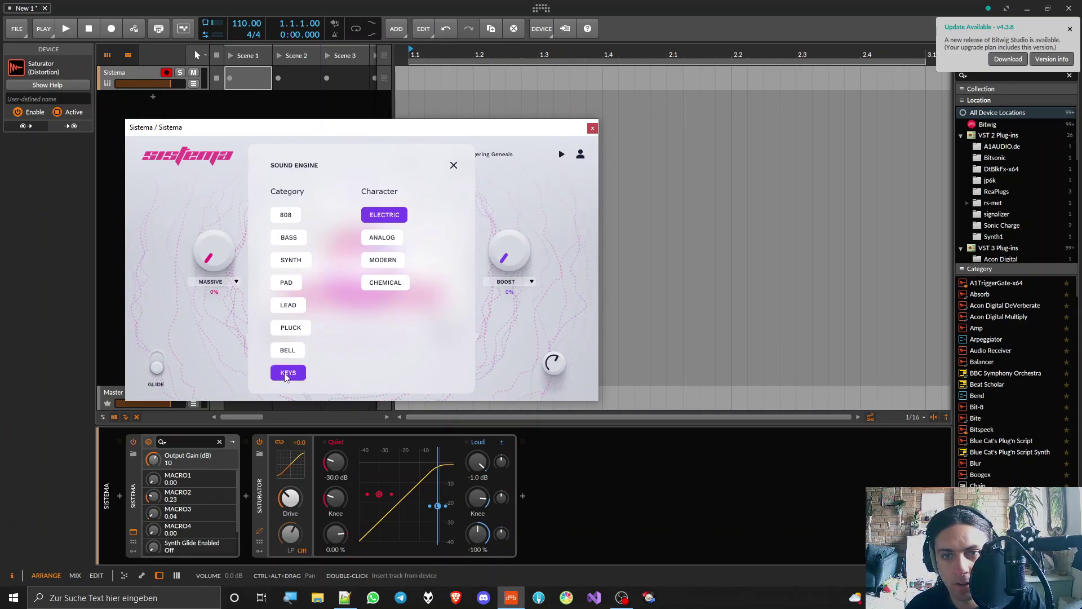
{"action": "left_click", "coordinate": [388, 243]}
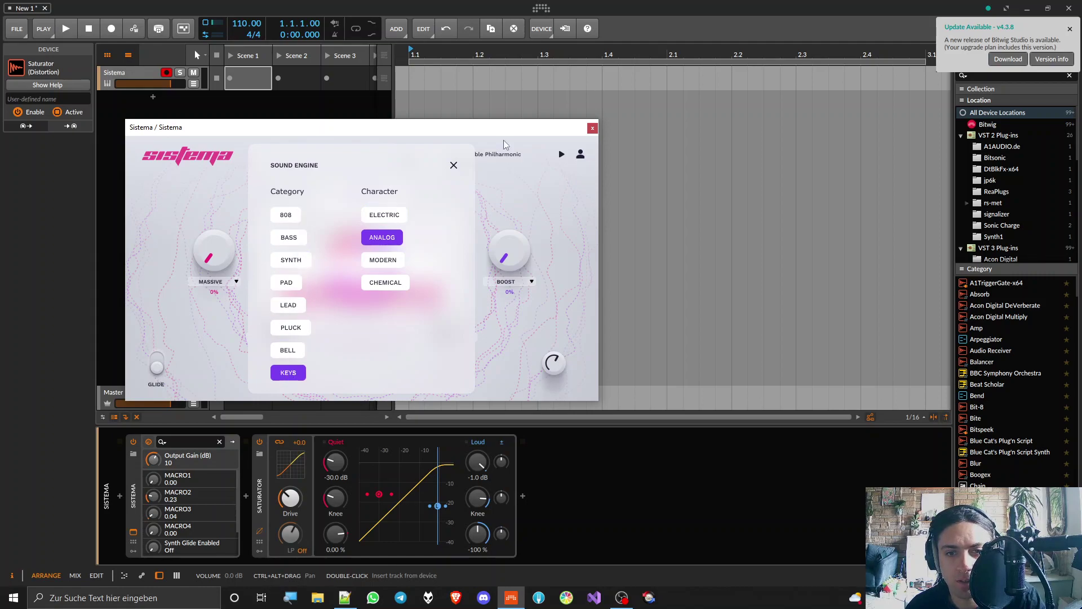
{"action": "left_click", "coordinate": [453, 166]}
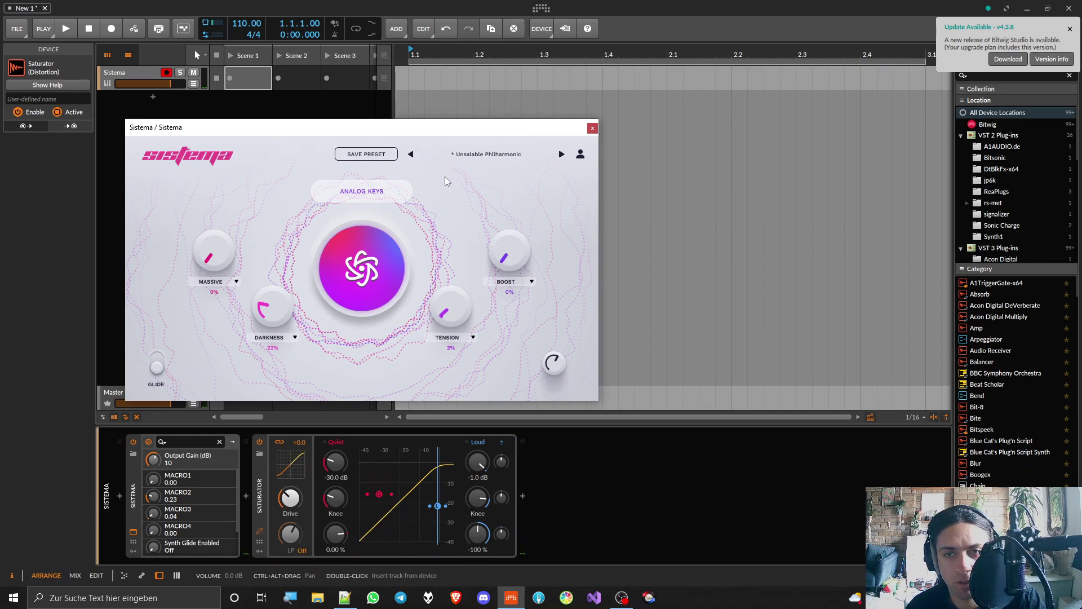
{"action": "left_click", "coordinate": [361, 241]}
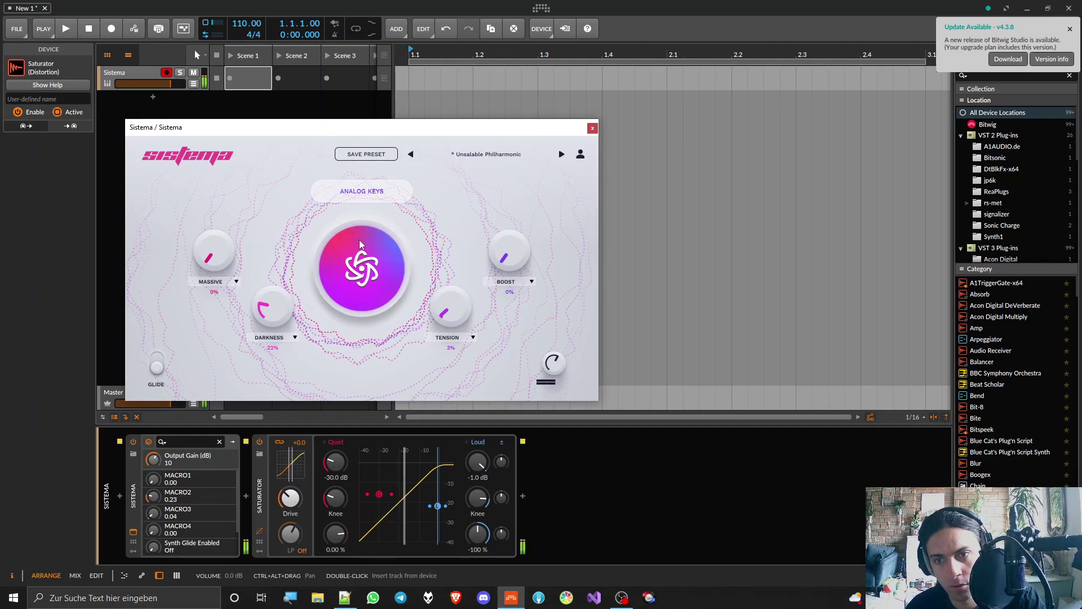
Set Tension to 4%, Boost to 12% and Darkness to 38% for the Analog Keys sound.
{"action": "left_click_drag", "start_coordinate": [450, 304], "coordinate": [454, 262]}
{"action": "left_click_drag", "start_coordinate": [454, 319], "coordinate": [454, 316]}
{"action": "left_click_drag", "start_coordinate": [509, 254], "coordinate": [518, 225]}
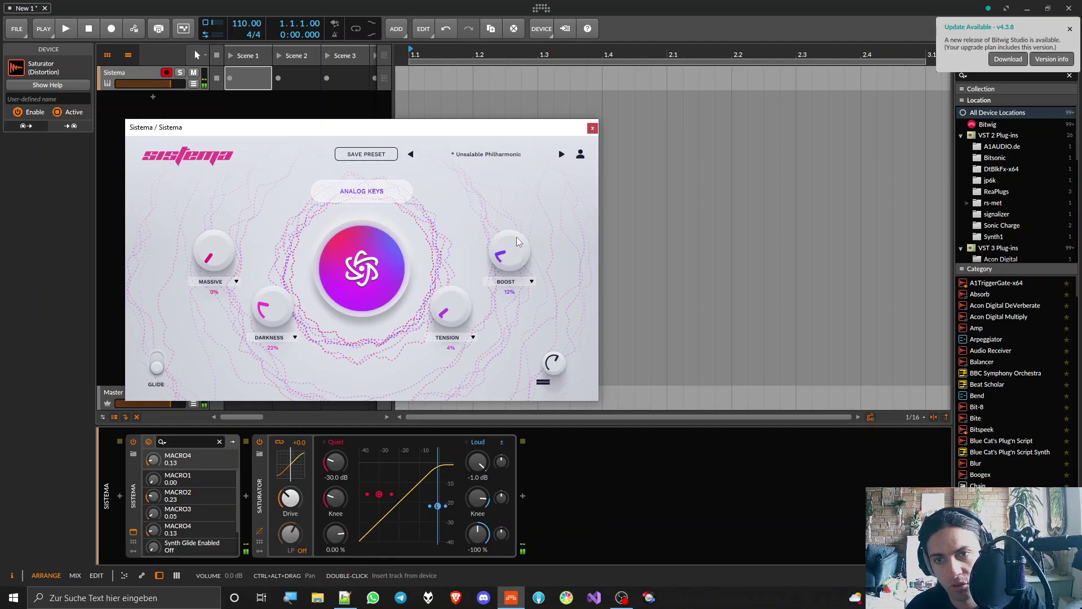
{"action": "left_click_drag", "start_coordinate": [272, 306], "coordinate": [294, 288]}
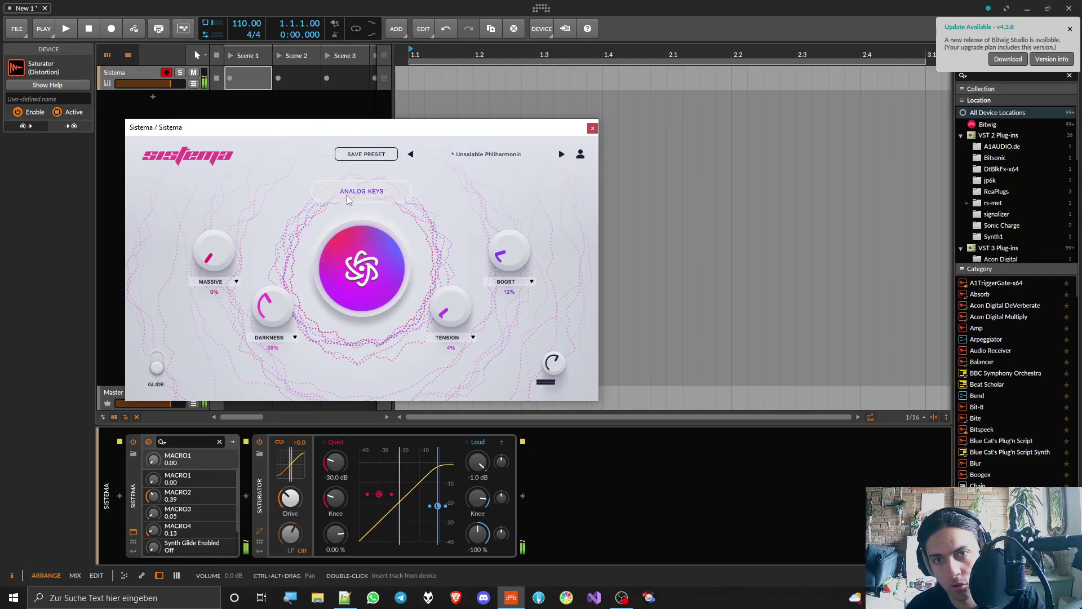
Generate two new Analog Keys variations in succession and save the second as the preset Pendent Note.
{"action": "left_click", "coordinate": [369, 281]}
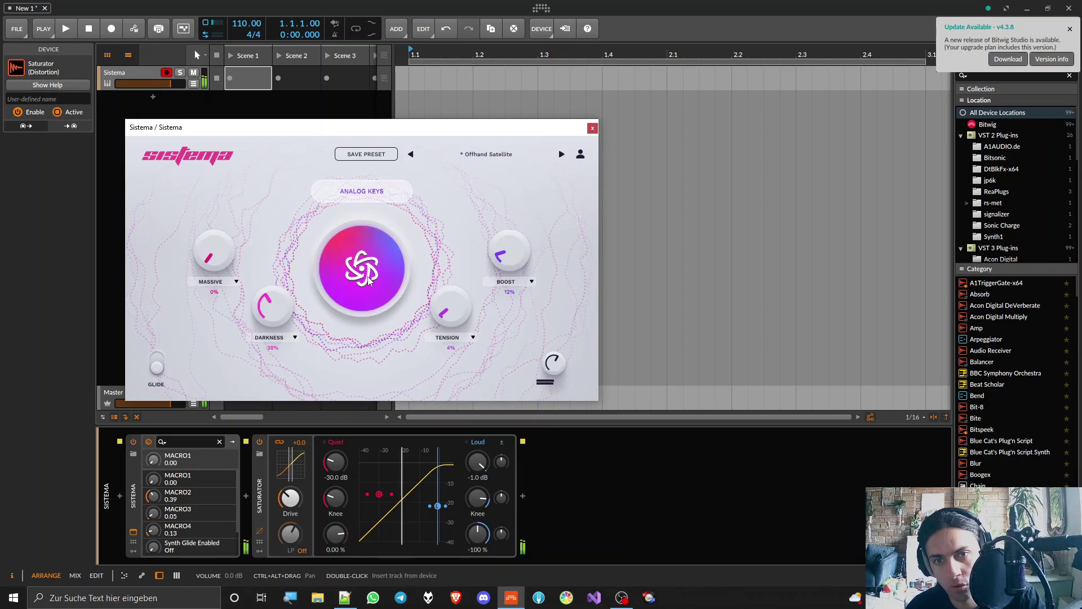
{"action": "left_click", "coordinate": [370, 279]}
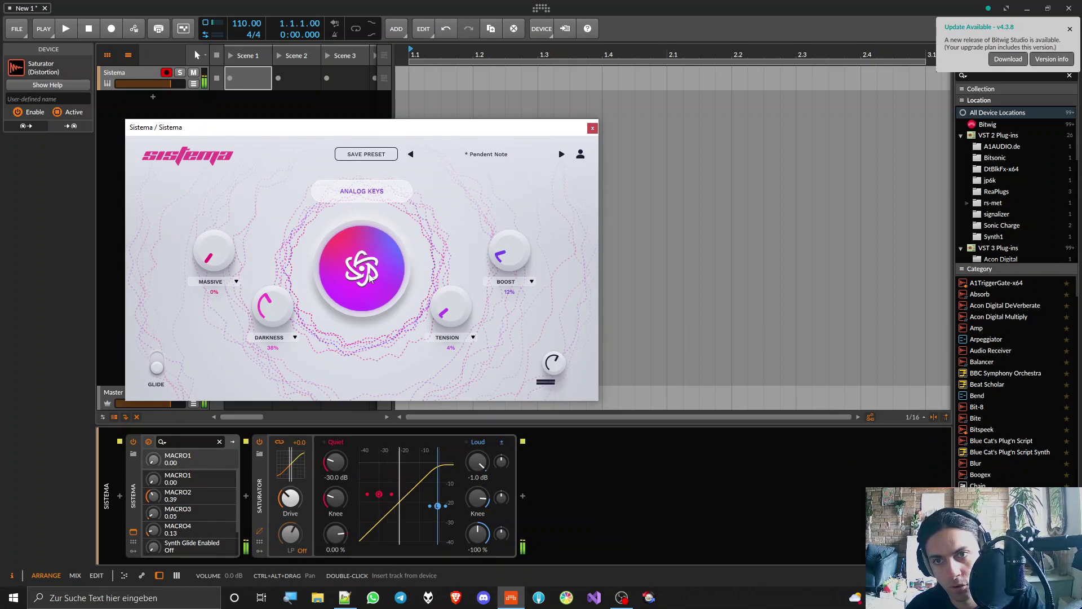
{"action": "left_click", "coordinate": [366, 154]}
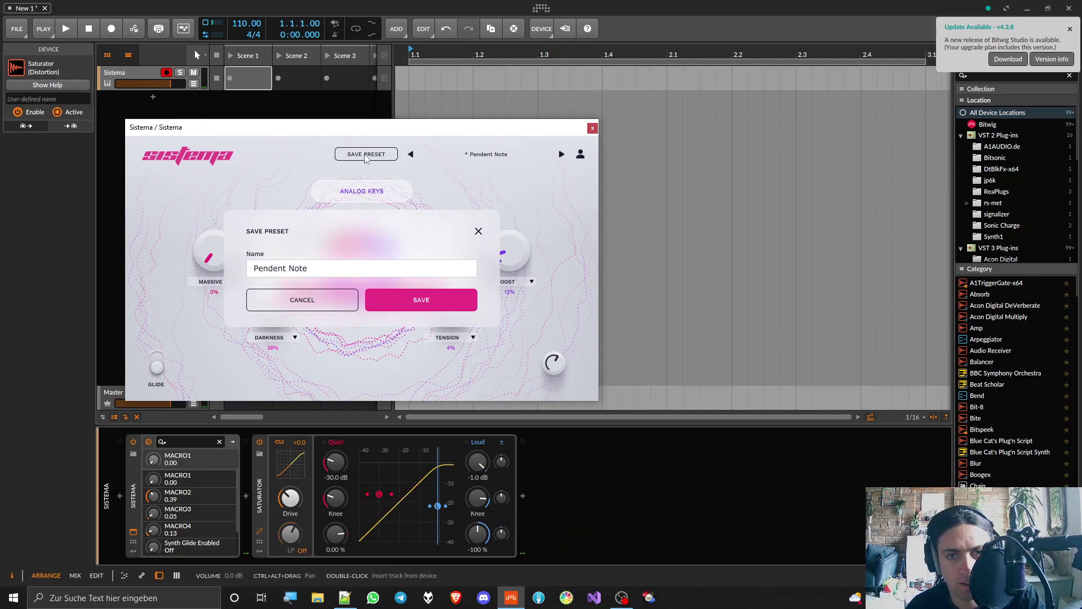
{"action": "left_click", "coordinate": [400, 308]}
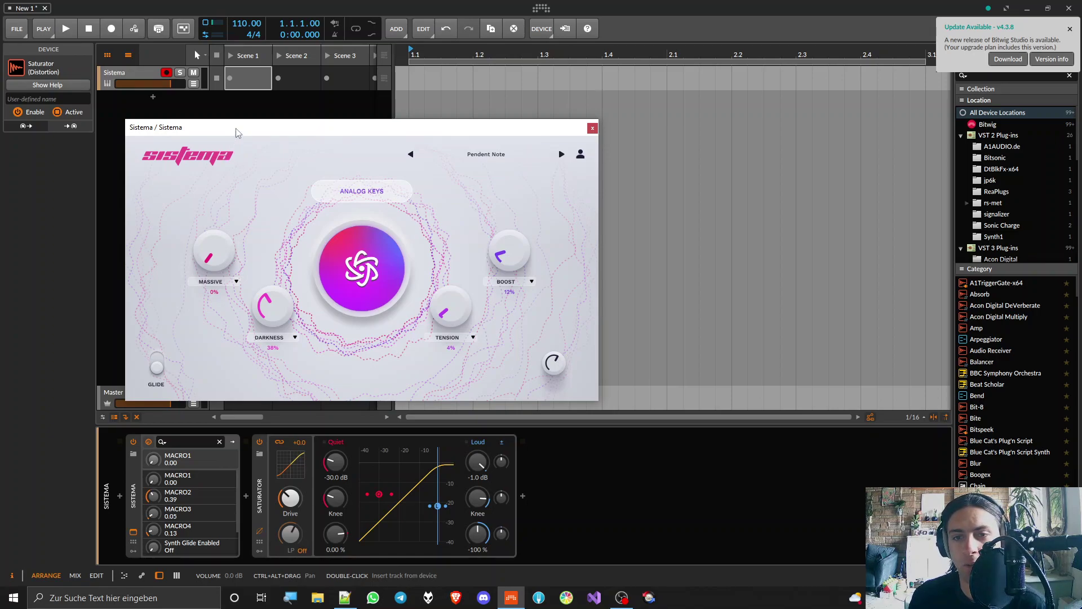
Add an instrument track with the Synth1 VSTi plug-in, arm it for recording and disarm the Sistema track.
{"action": "left_click", "coordinate": [156, 97]}
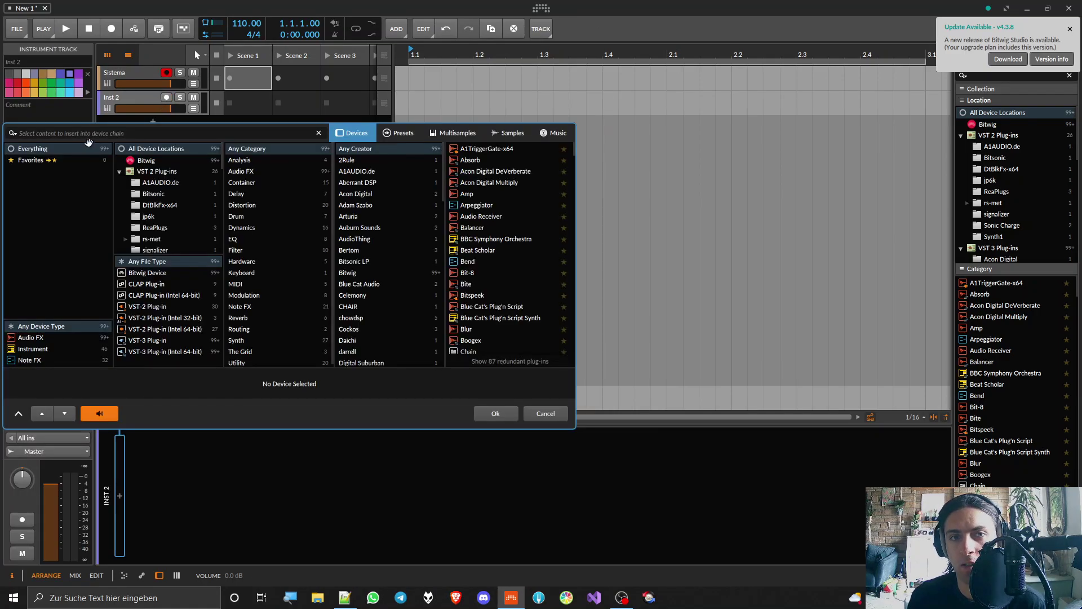
{"action": "type", "text": "SYNTH!"}
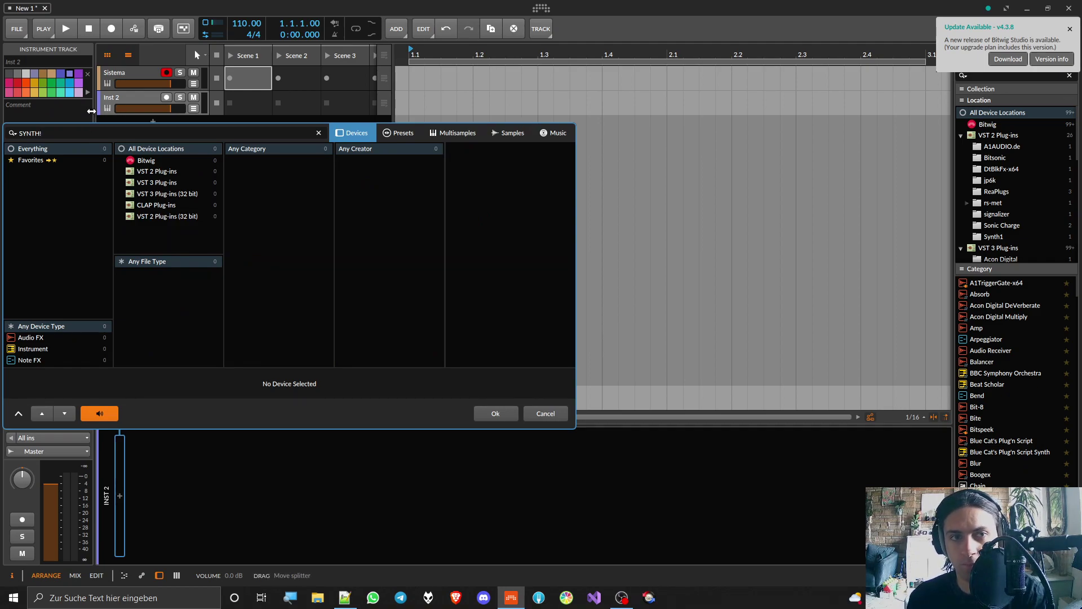
{"action": "key", "text": "BackSpace"}
{"action": "type", "text": "1"}
{"action": "double_click", "coordinate": [466, 151]}
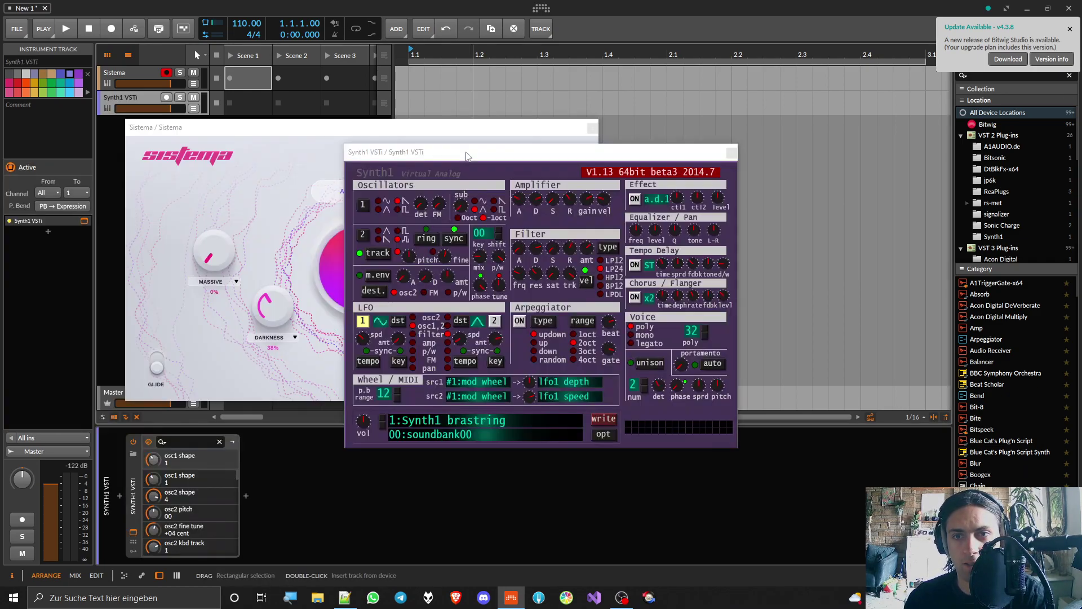
{"action": "left_click", "coordinate": [166, 97]}
{"action": "left_click", "coordinate": [167, 75]}
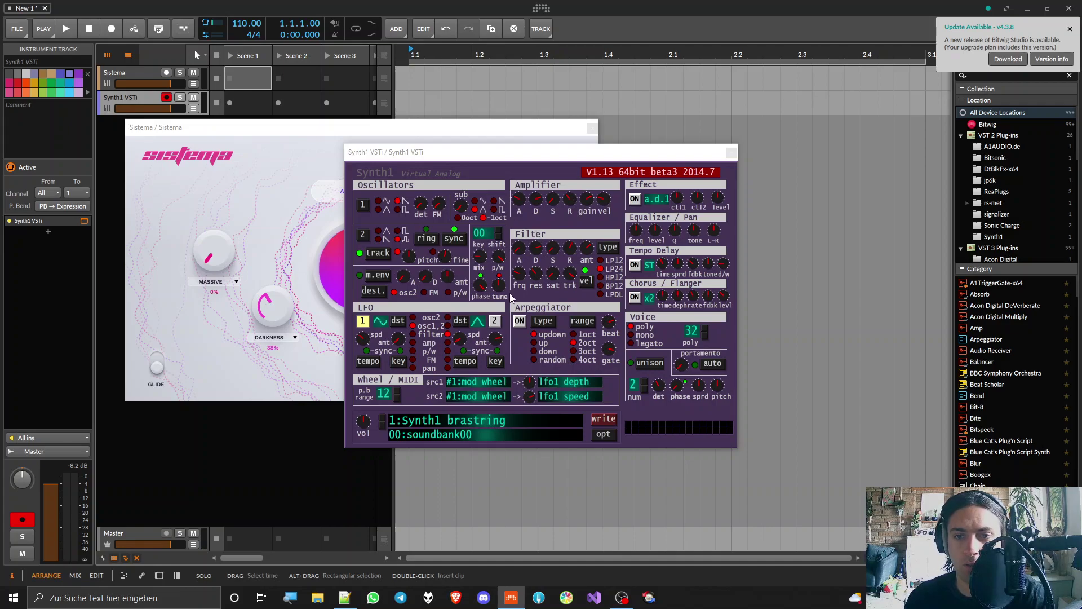
Enable LFO 2 in Synth1 with a sine waveform and the pan destination, and adjust its speed and amount.
{"action": "left_click", "coordinate": [494, 323]}
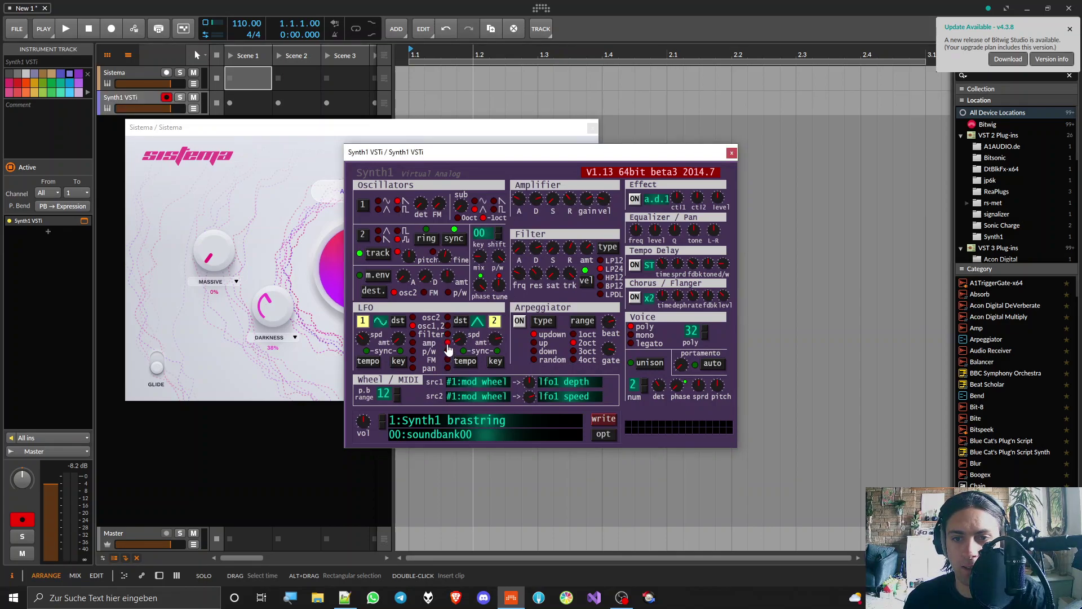
{"action": "left_click", "coordinate": [479, 322]}
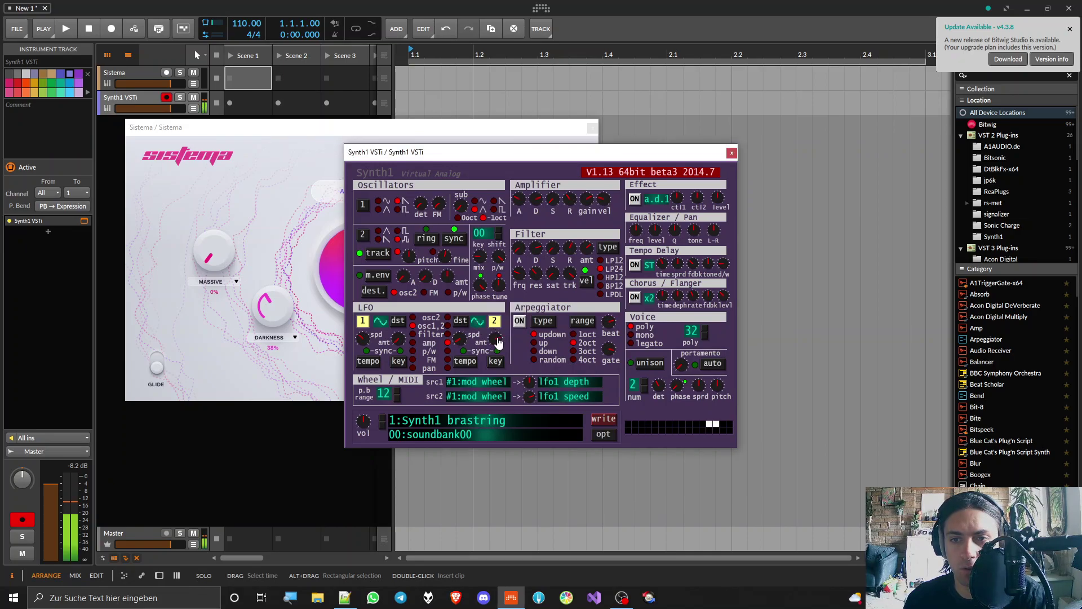
{"action": "left_click", "coordinate": [499, 341]}
{"action": "left_click_drag", "start_coordinate": [461, 338], "coordinate": [513, 333]}
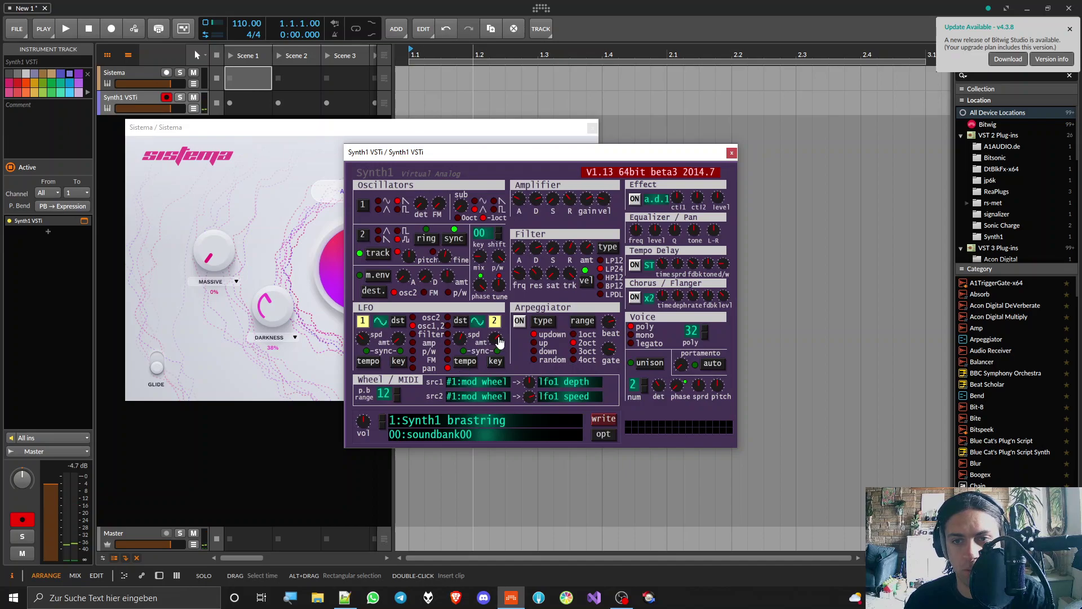
{"action": "mouse_move", "coordinate": [498, 340]}
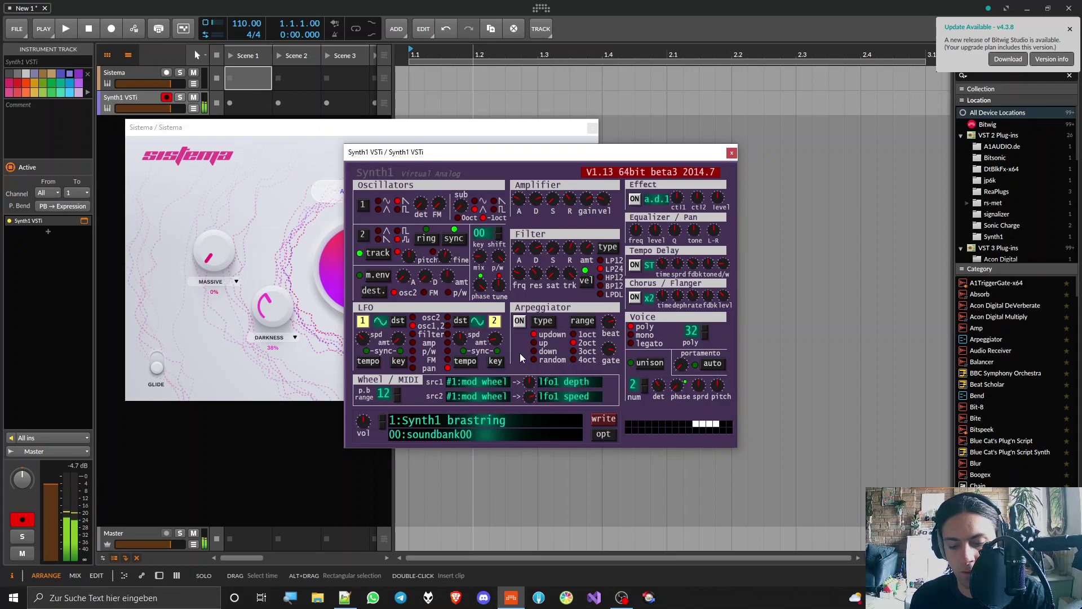
Adjust LFO 1's amount in Synth1, switch its waveform to smooth random, and move the Synth1 window clear of Sistema.
{"action": "left_click_drag", "start_coordinate": [398, 340], "coordinate": [516, 341]}
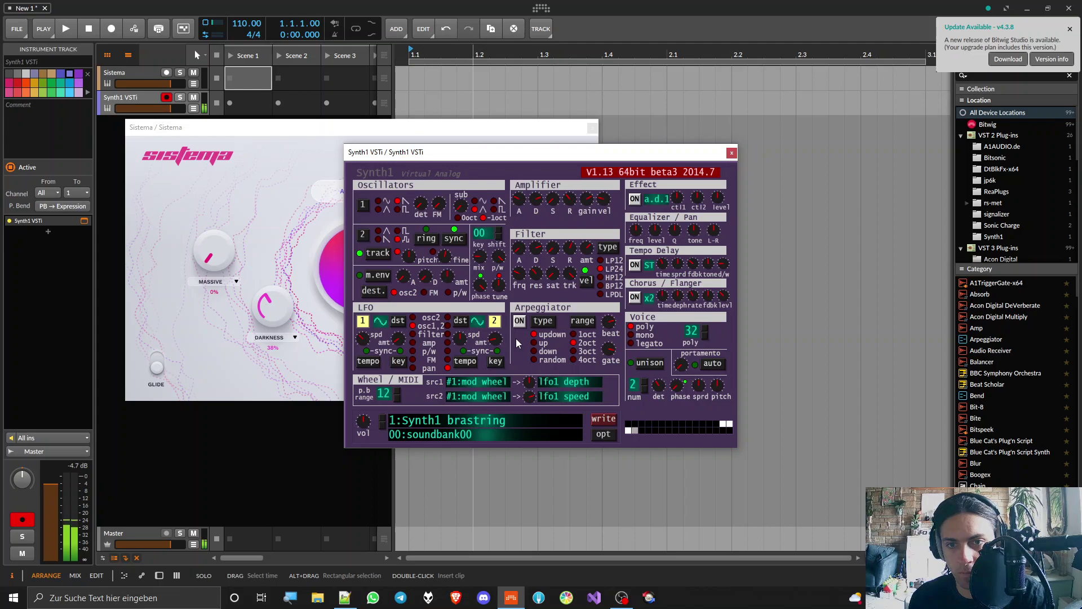
{"action": "left_click", "coordinate": [381, 321]}
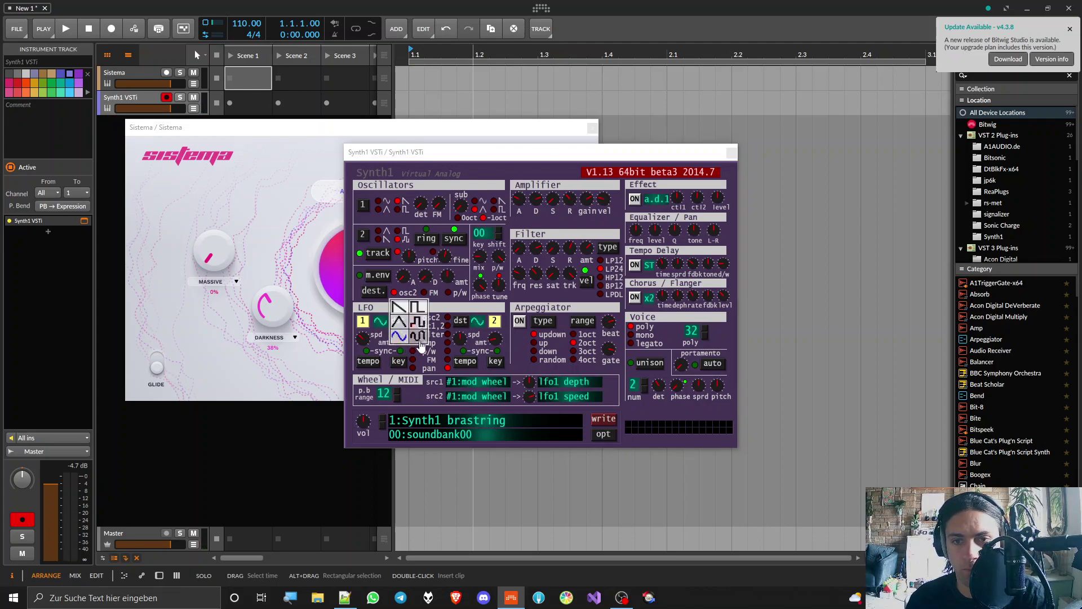
{"action": "left_click", "coordinate": [418, 338]}
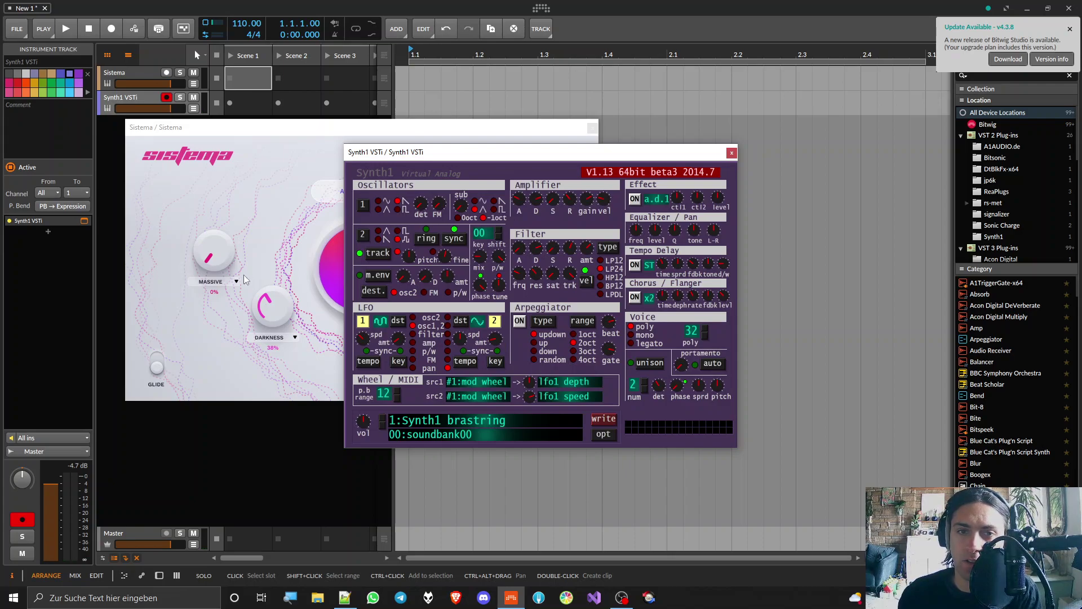
{"action": "left_click_drag", "start_coordinate": [421, 204], "coordinate": [451, 231]}
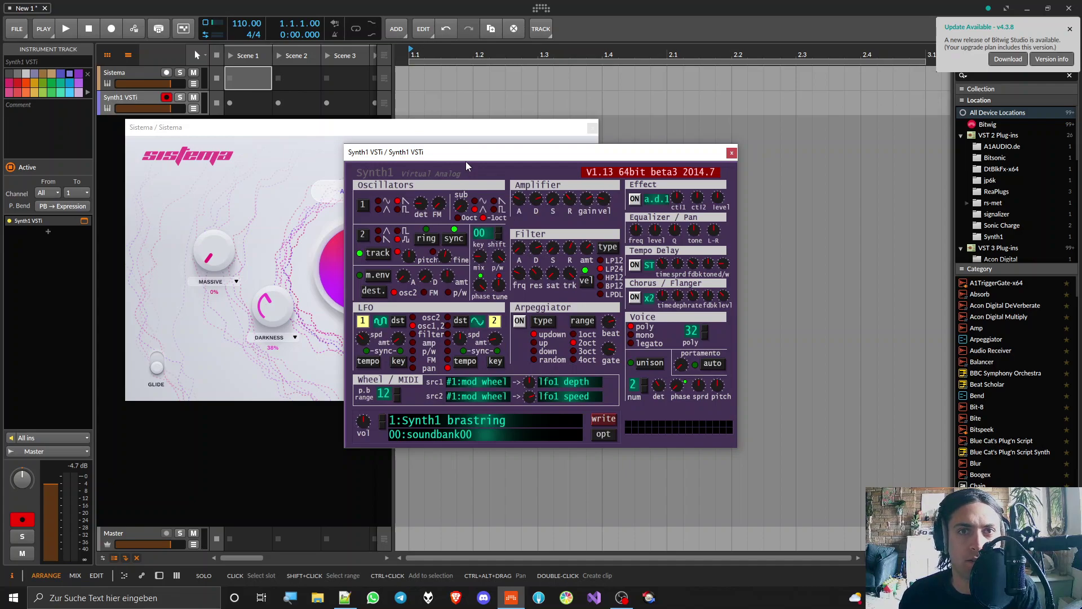
{"action": "left_click_drag", "start_coordinate": [465, 161], "coordinate": [607, 138]}
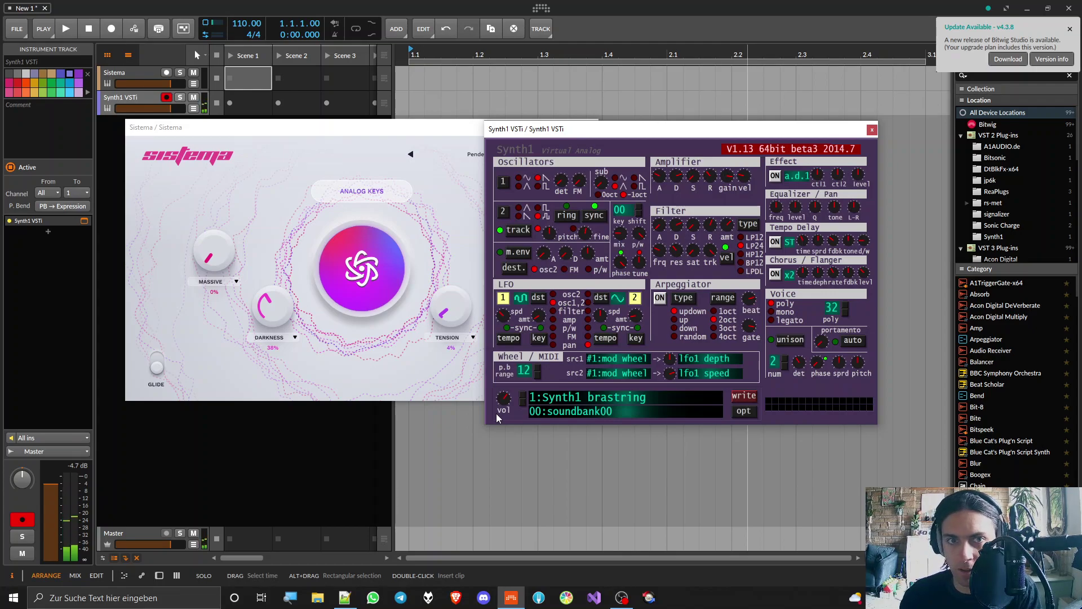
Insert the Raum reverb after Synth1 in the Synth1 VSTi track's device chain.
{"action": "double_click", "coordinate": [141, 102]}
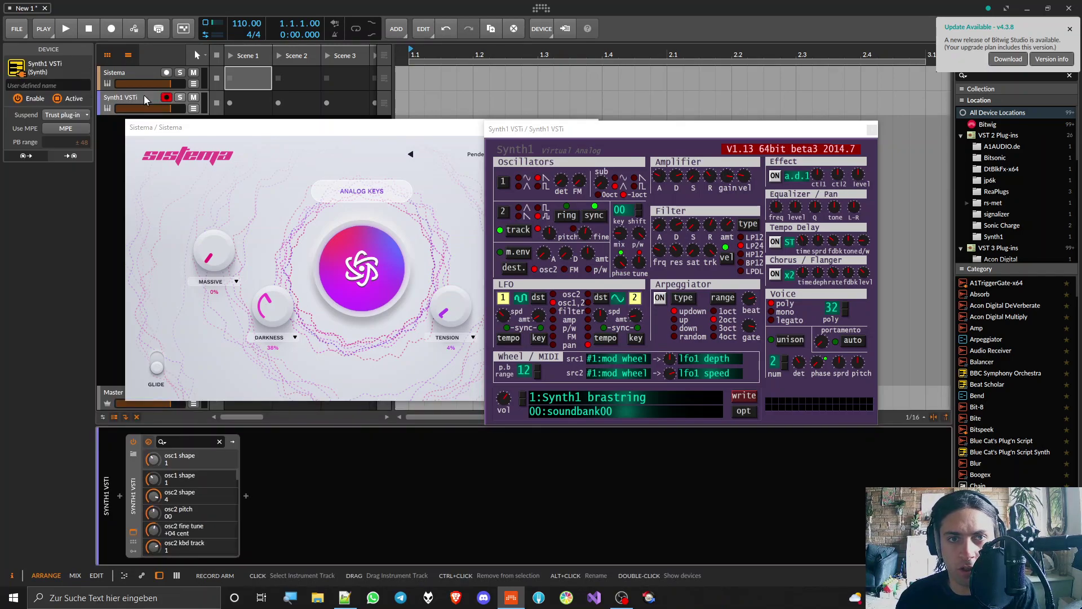
{"action": "left_click", "coordinate": [246, 496]}
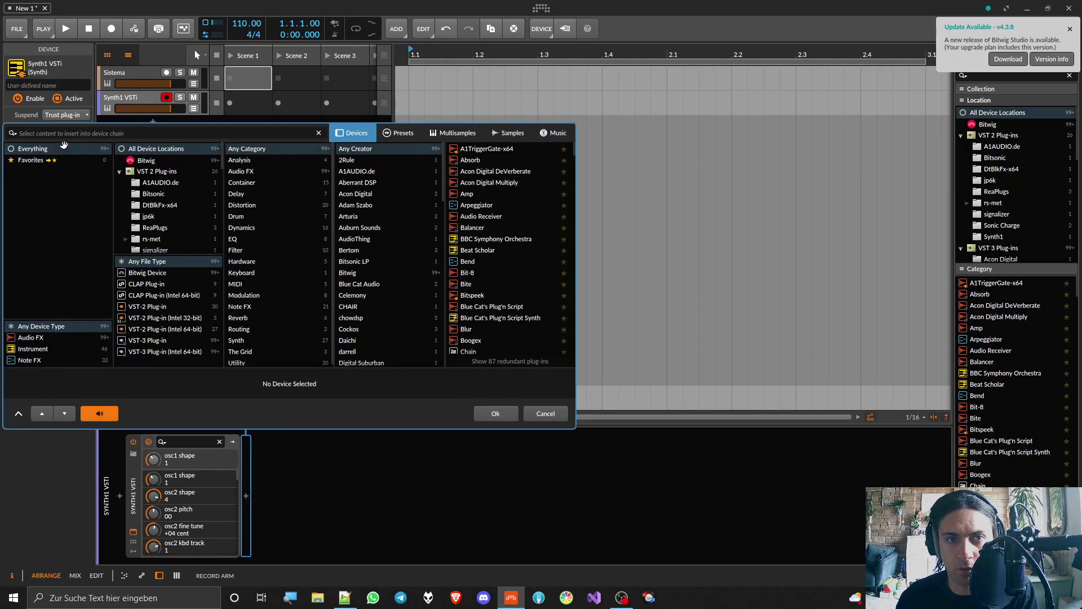
{"action": "type", "text": "RAUM"}
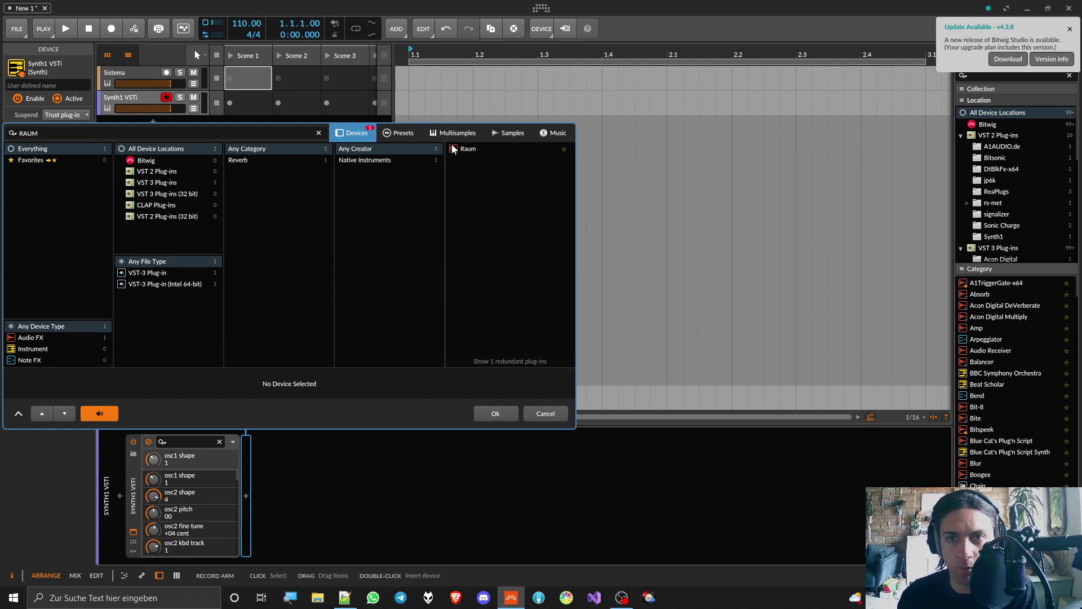
{"action": "double_click", "coordinate": [461, 148]}
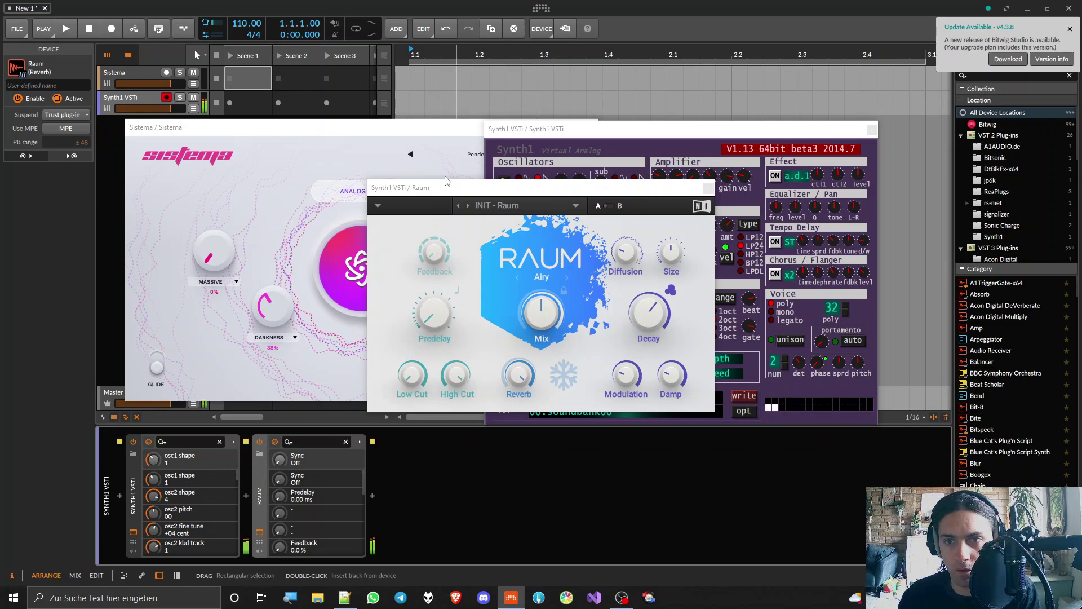
Lower Raum's Mix slightly, raise its Size and set Damp to 32%.
{"action": "left_click_drag", "start_coordinate": [542, 316], "coordinate": [548, 327]}
{"action": "left_click_drag", "start_coordinate": [674, 282], "coordinate": [672, 263]}
{"action": "left_click_drag", "start_coordinate": [671, 374], "coordinate": [670, 369]}
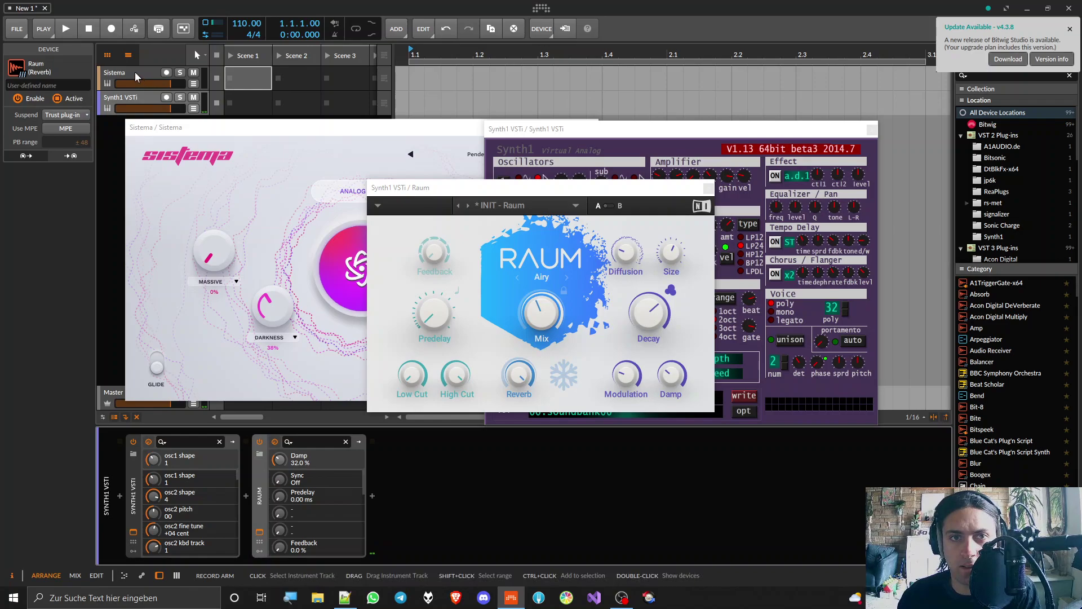
Arm the Sistema track for recording in place of Synth1 and close the Raum and Synth1 windows.
{"action": "left_click", "coordinate": [158, 82]}
{"action": "left_click", "coordinate": [166, 76]}
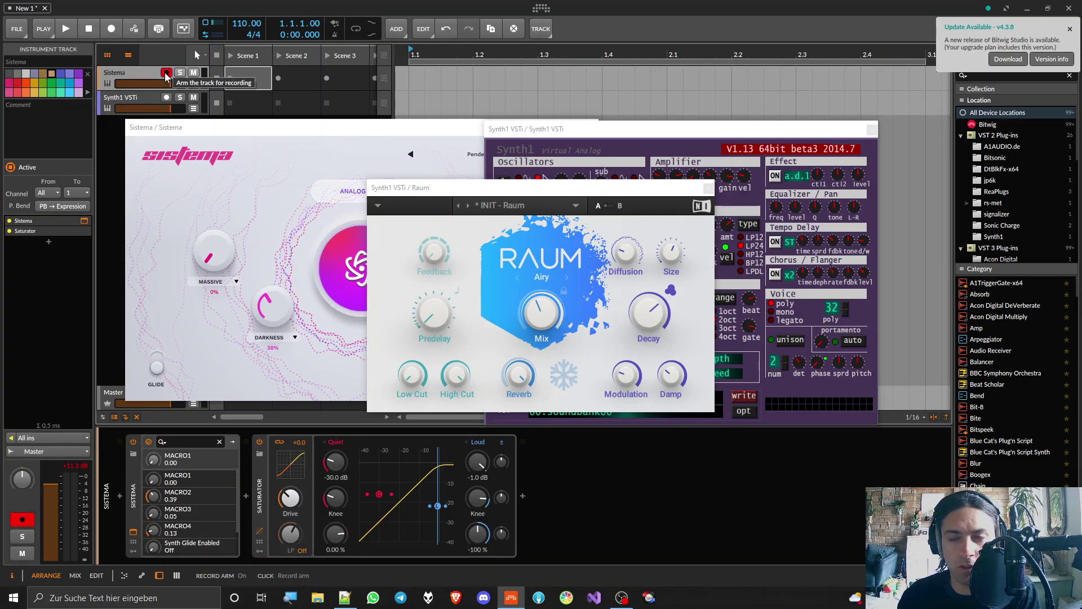
{"action": "left_click", "coordinate": [710, 189]}
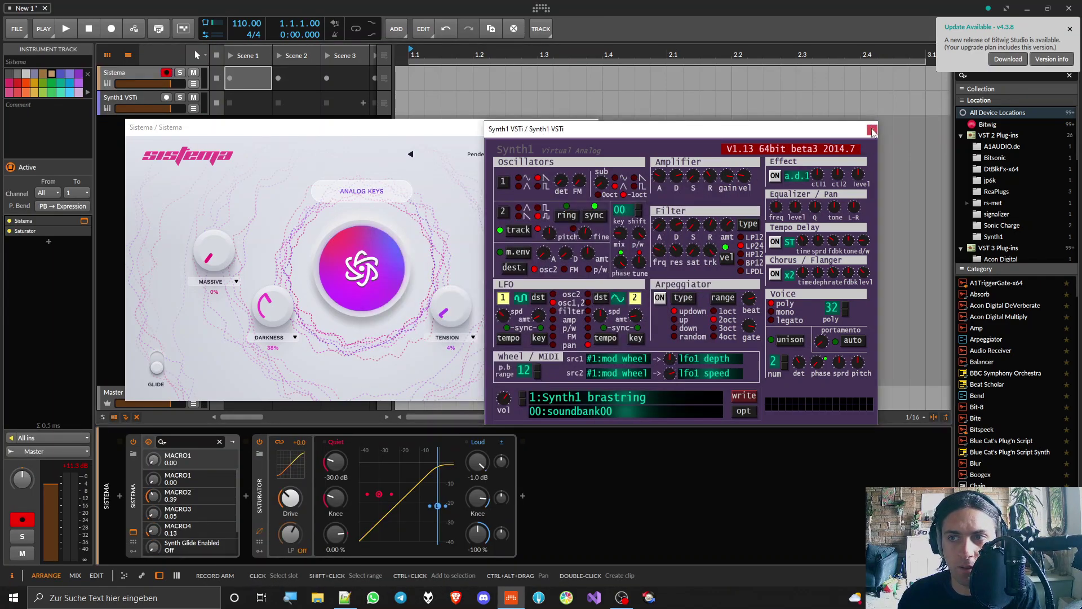
{"action": "left_click", "coordinate": [872, 129]}
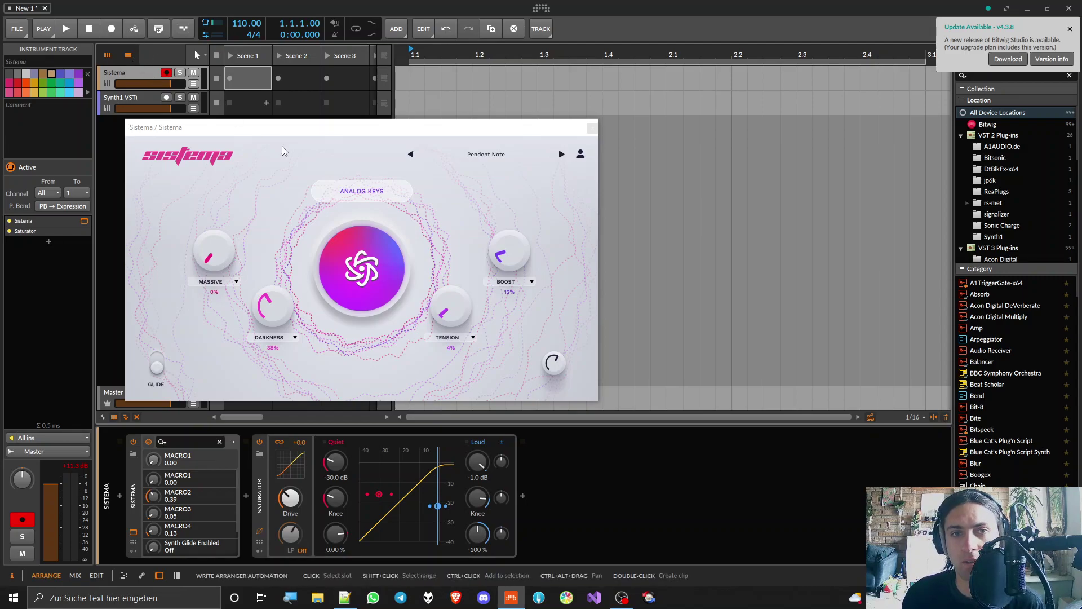
{"action": "left_click", "coordinate": [284, 128]}
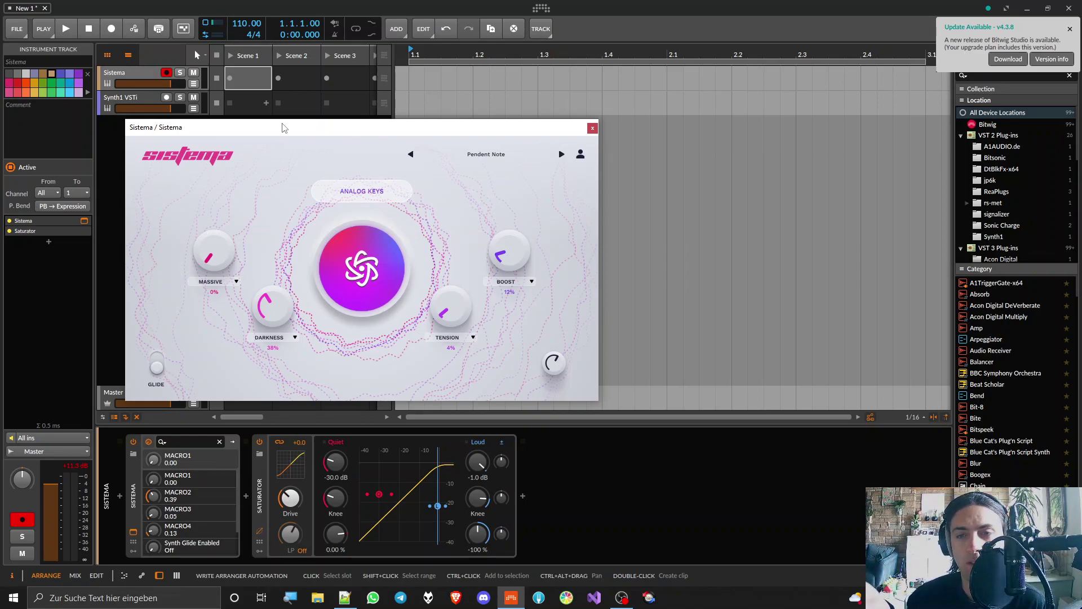
{"action": "left_click_drag", "start_coordinate": [283, 127], "coordinate": [304, 98]}
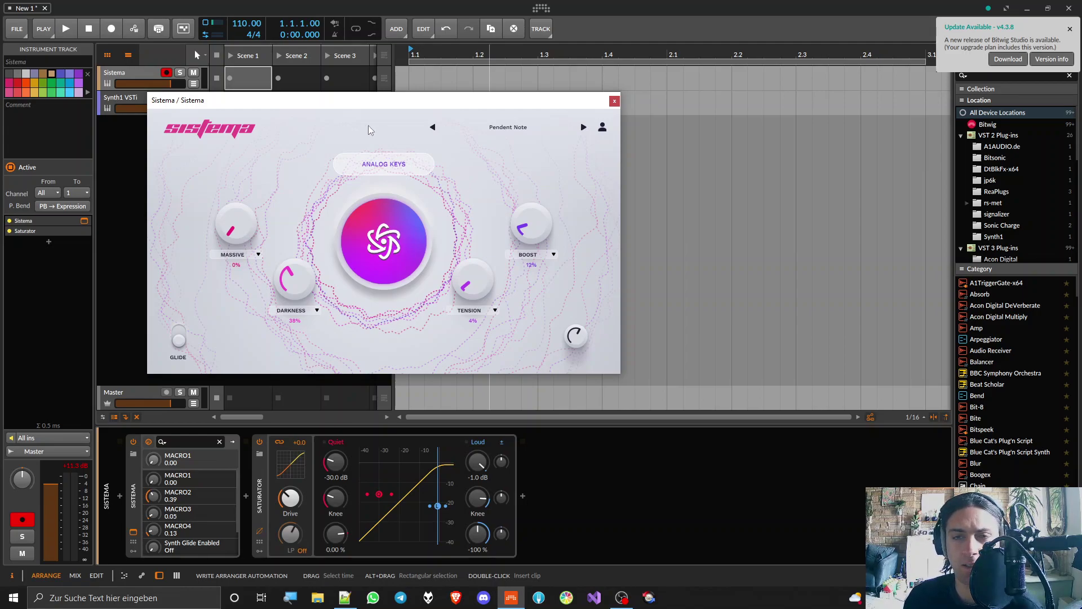
{"action": "left_click_drag", "start_coordinate": [349, 103], "coordinate": [417, 83]}
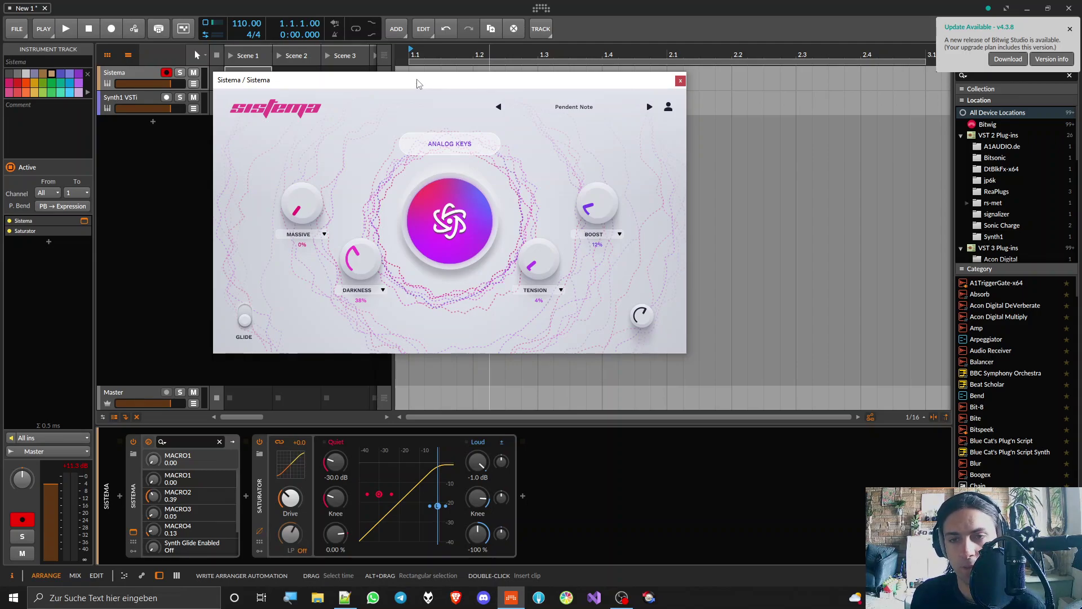
{"action": "mouse_move", "coordinate": [417, 83]}
{"action": "left_mouse_down"}
{"action": "mouse_move", "coordinate": [404, 88]}
{"action": "mouse_move", "coordinate": [412, 80]}
{"action": "left_mouse_up"}
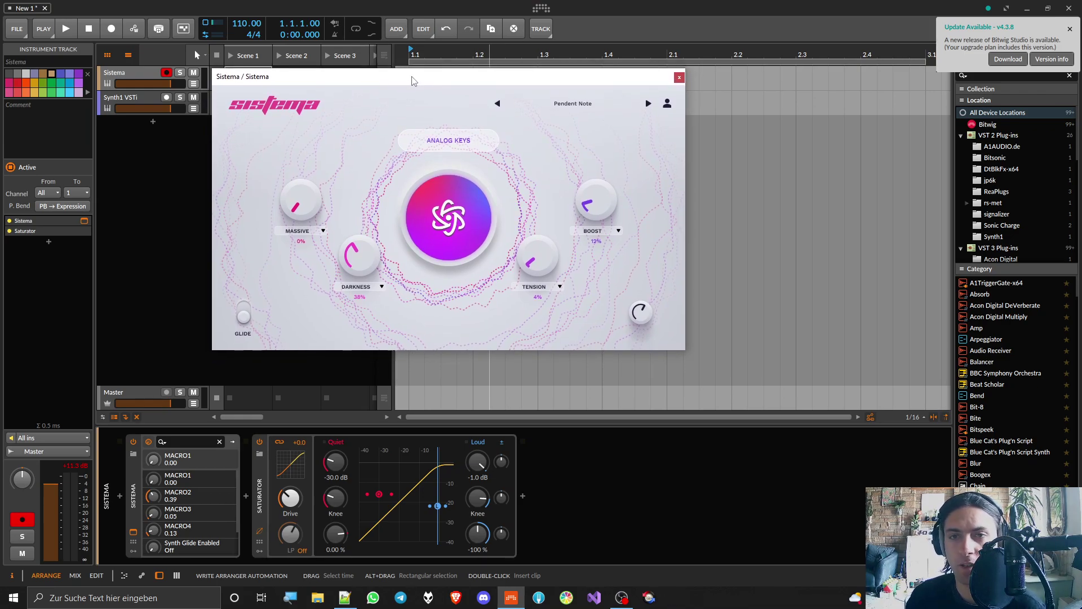